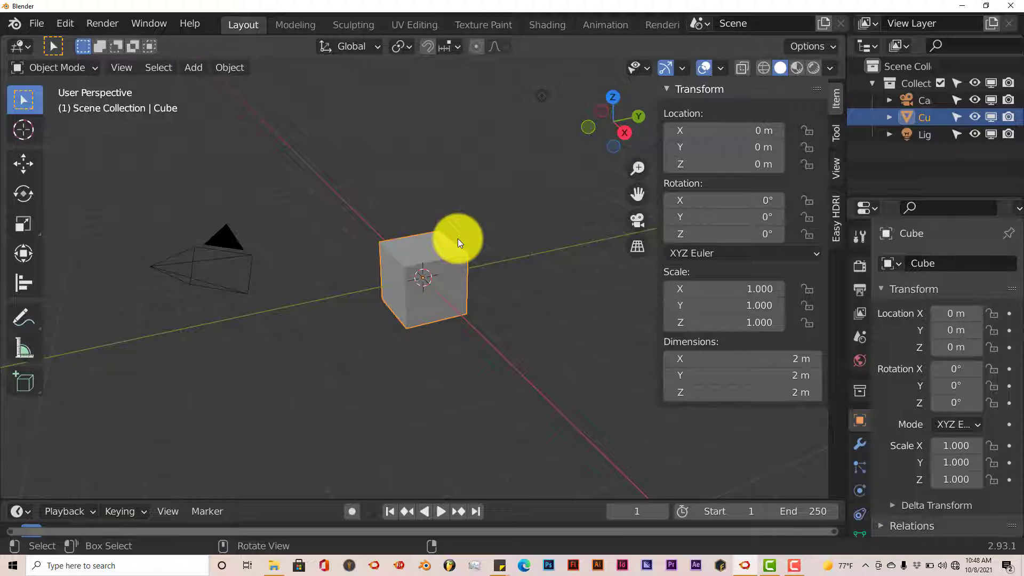
- Switch to File Explorer and extract the PoleMakerV0p5Package archive to D:\blender addons\PoleMakerV0p5Package
click(273, 564)
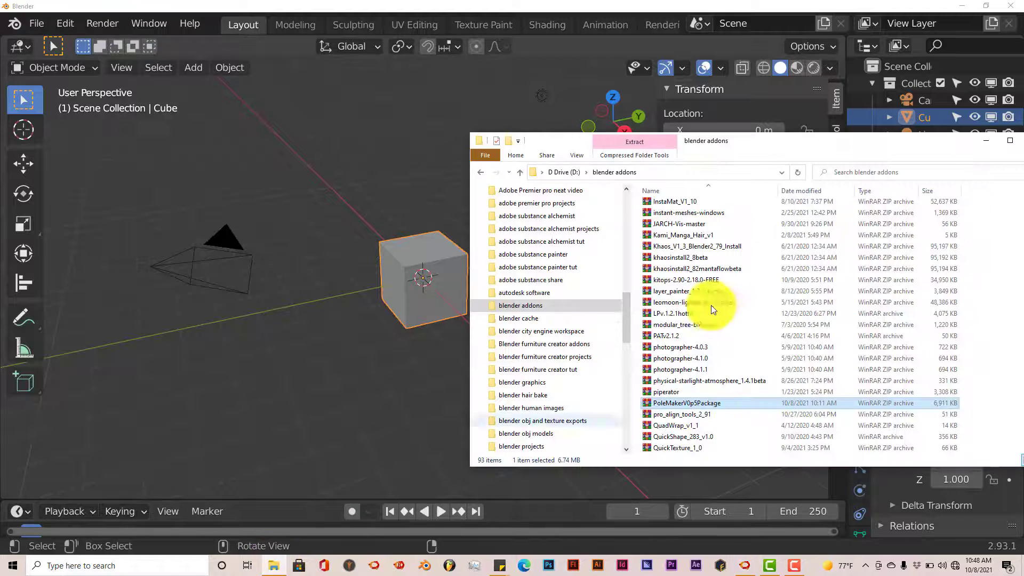
drag(714, 137, 570, 75)
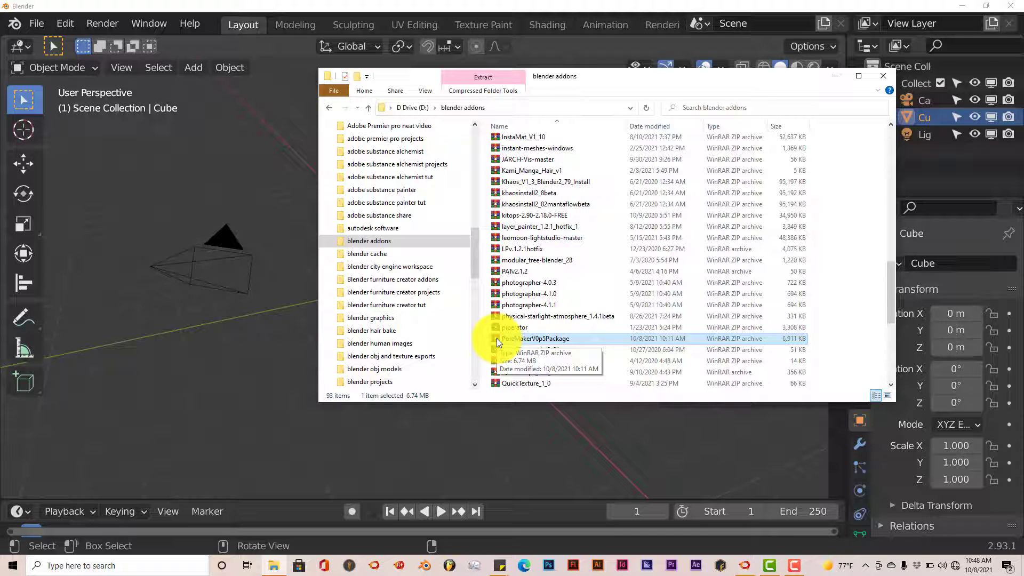
right_click(530, 339)
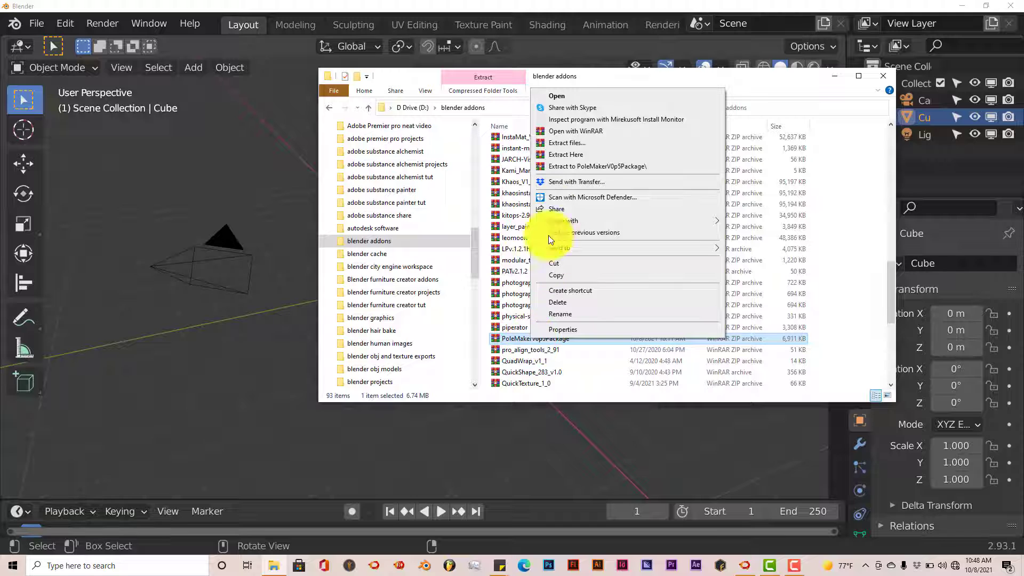
click(568, 143)
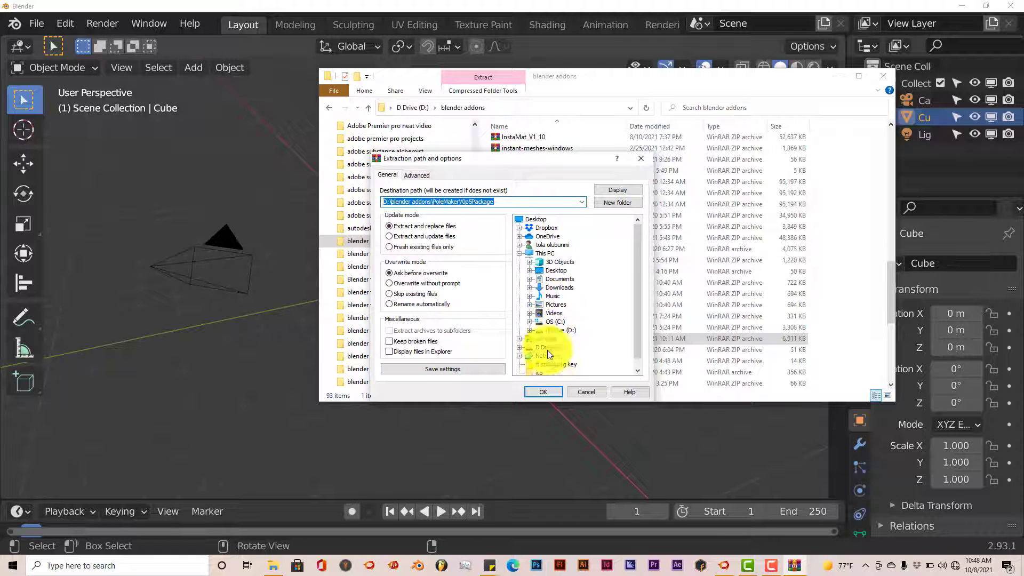
click(551, 392)
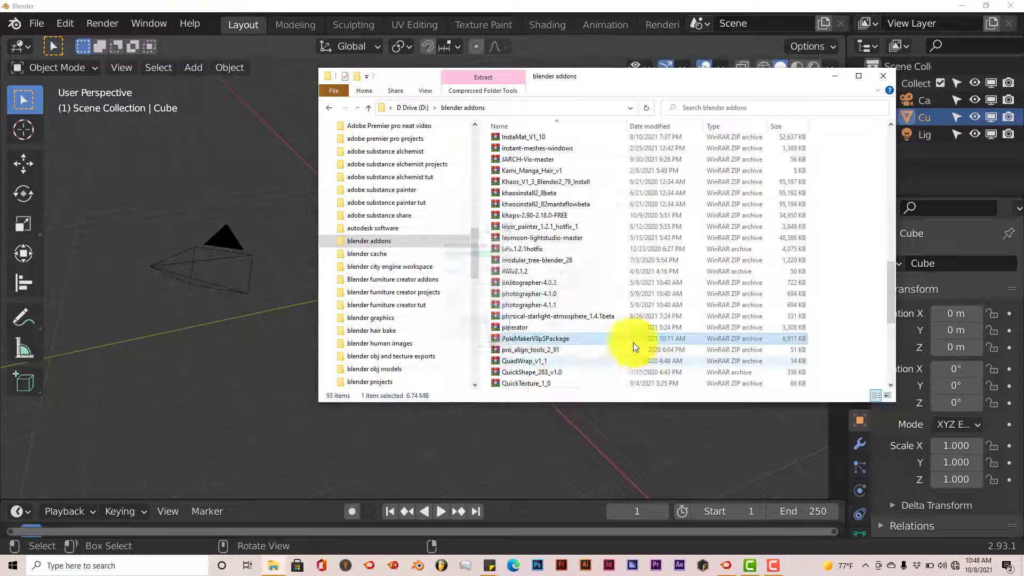
- Open the extracted PoleMakerV0p5Package folder and the folder of the same name inside it
scroll(585, 283, up, 10)
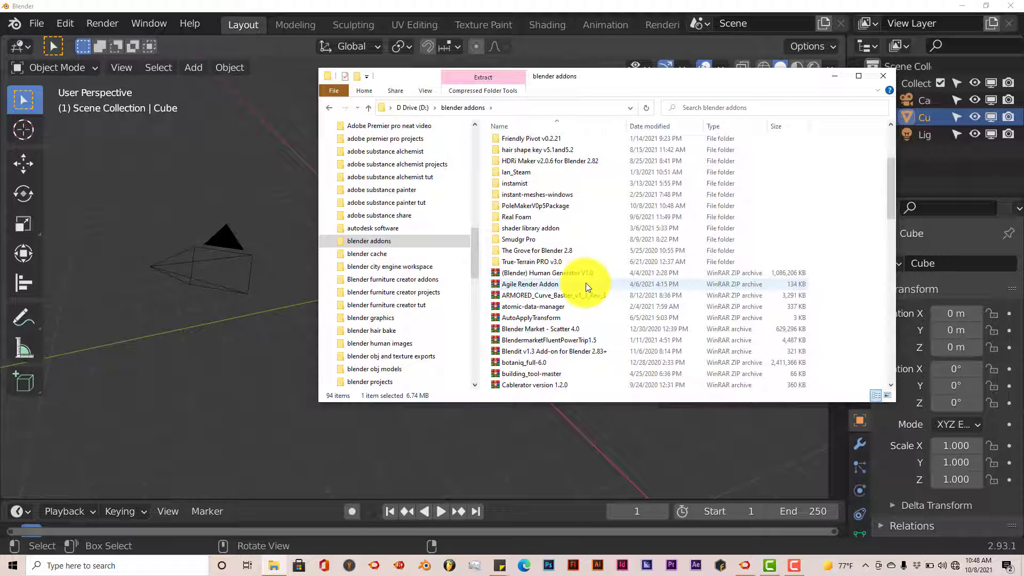
double_click(553, 208)
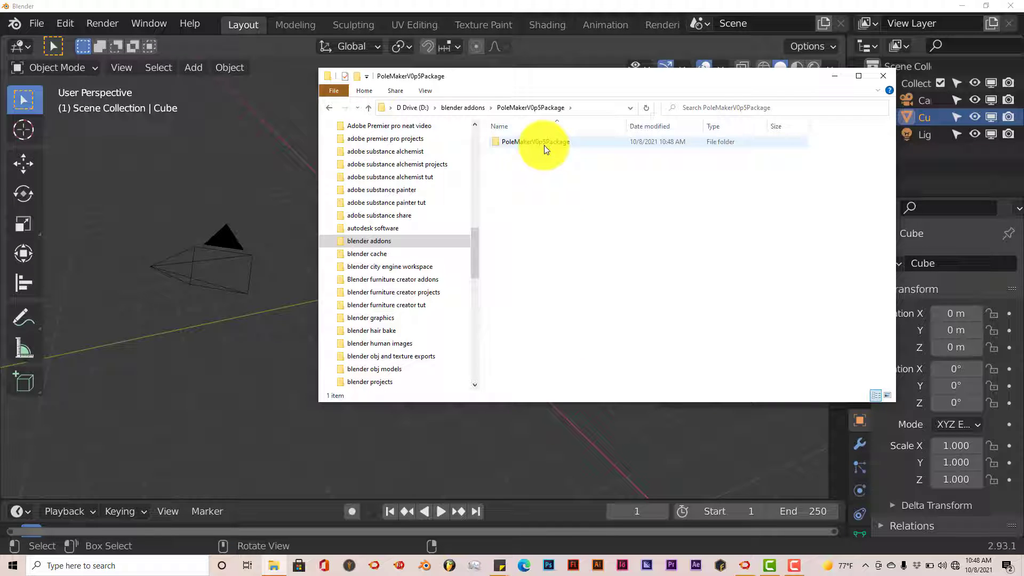
click(553, 143)
double_click(554, 142)
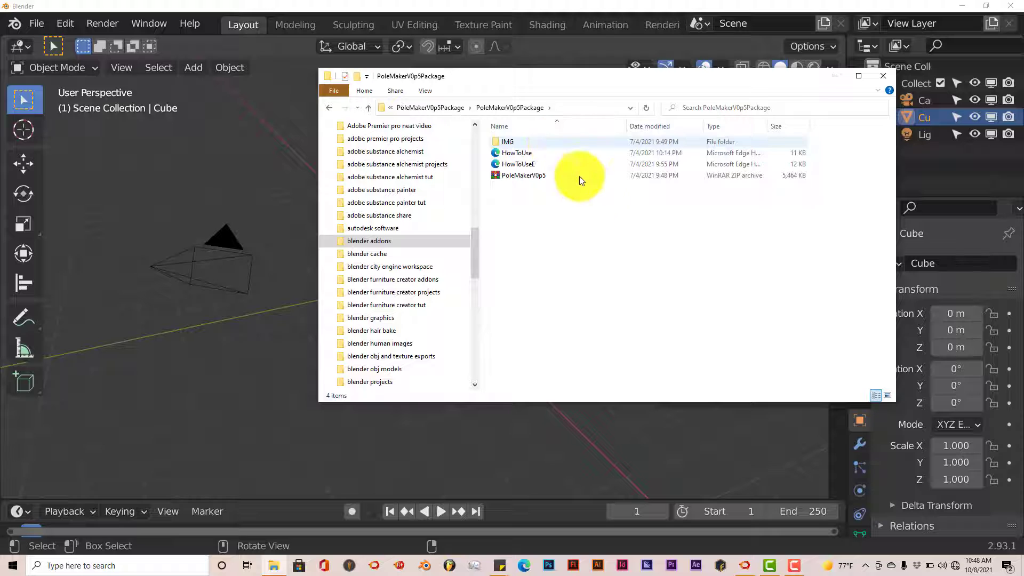
- Extract the inner PoleMakerV0p5 archive into its own folder and select that folder
click(541, 177)
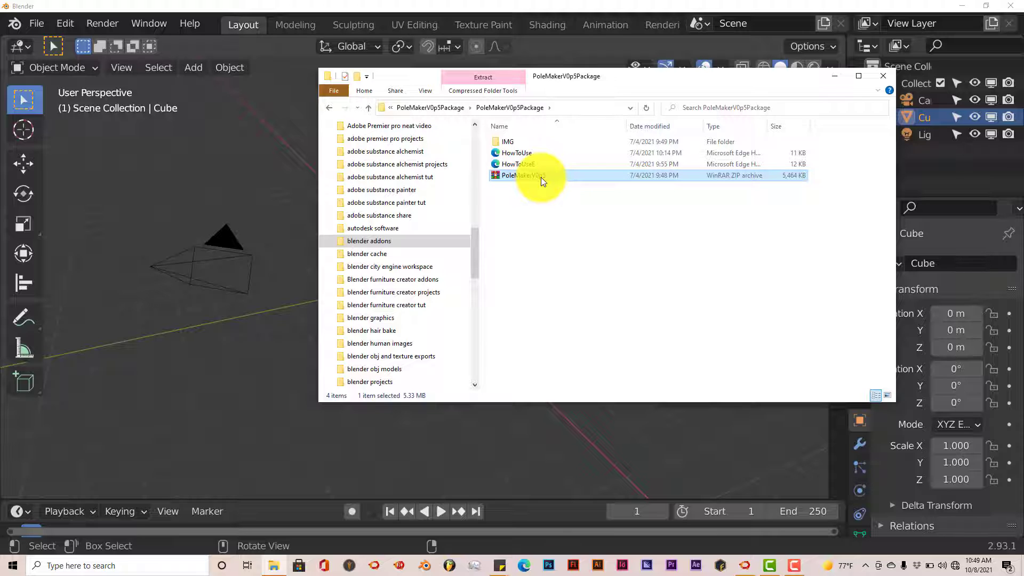
right_click(540, 179)
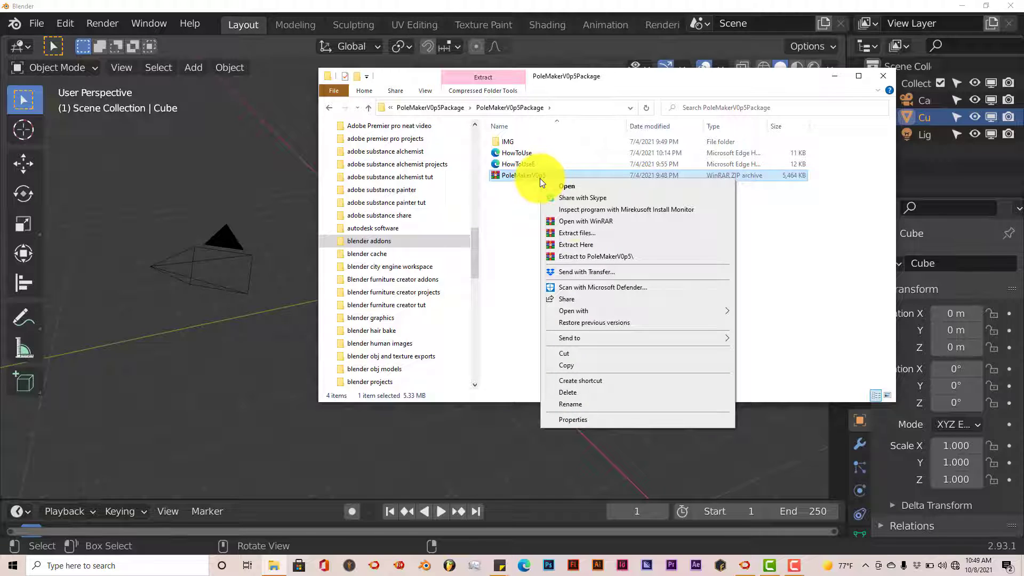
click(575, 233)
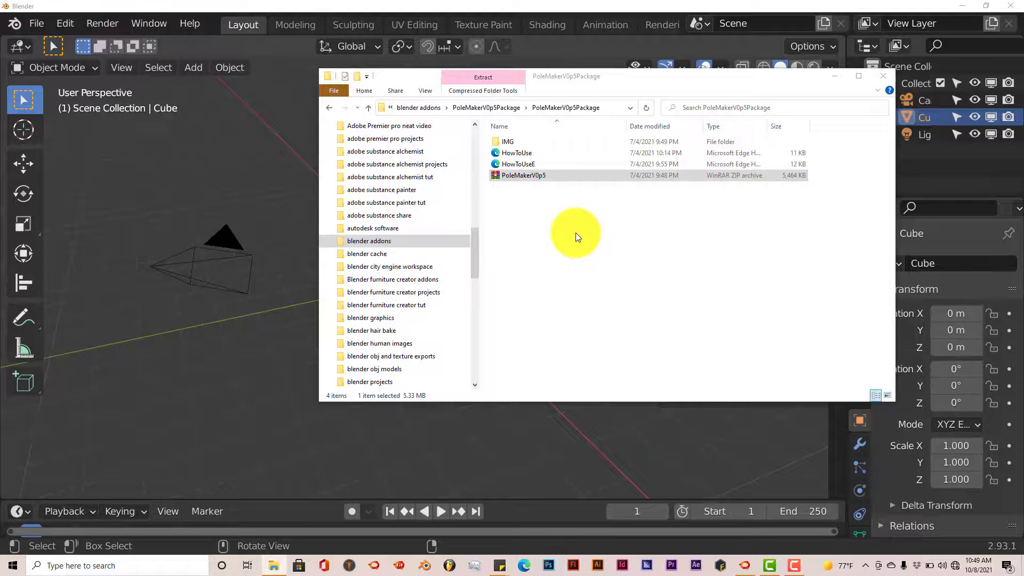
click(553, 393)
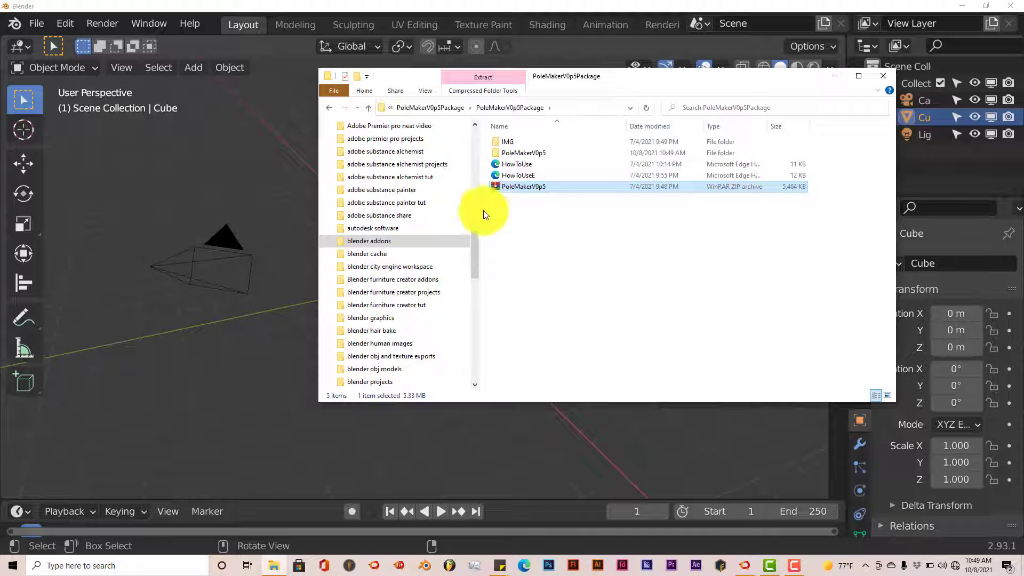
click(523, 154)
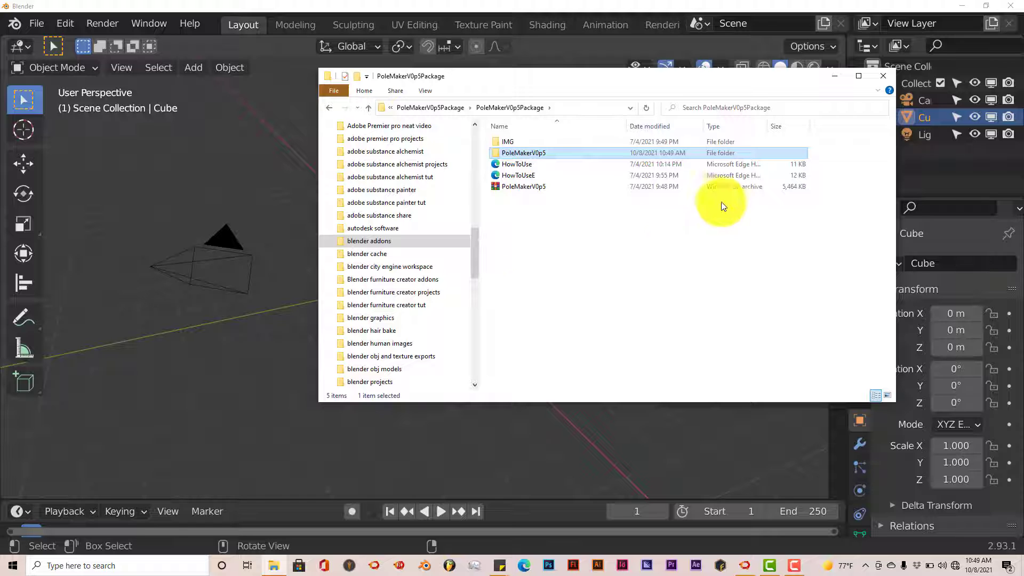
- Minimize Blender and open a second File Explorer window next to the package folder window
click(960, 7)
drag(573, 86, 592, 49)
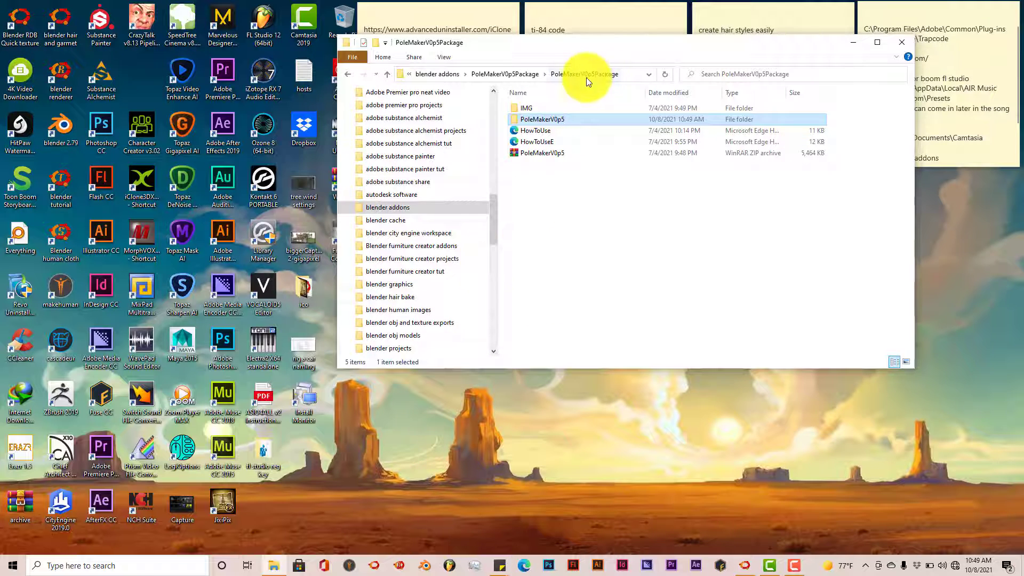
right_click(278, 565)
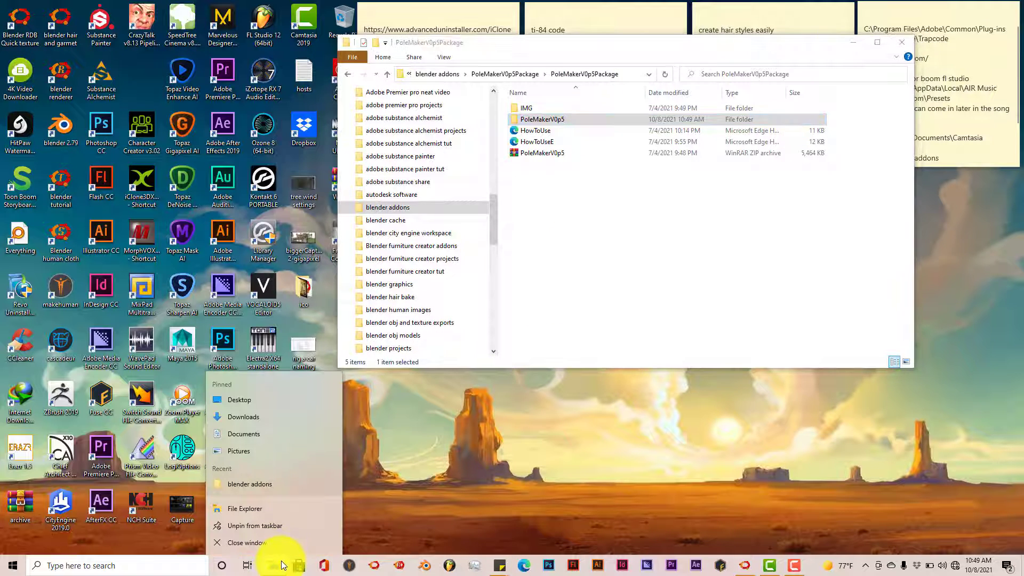
click(279, 506)
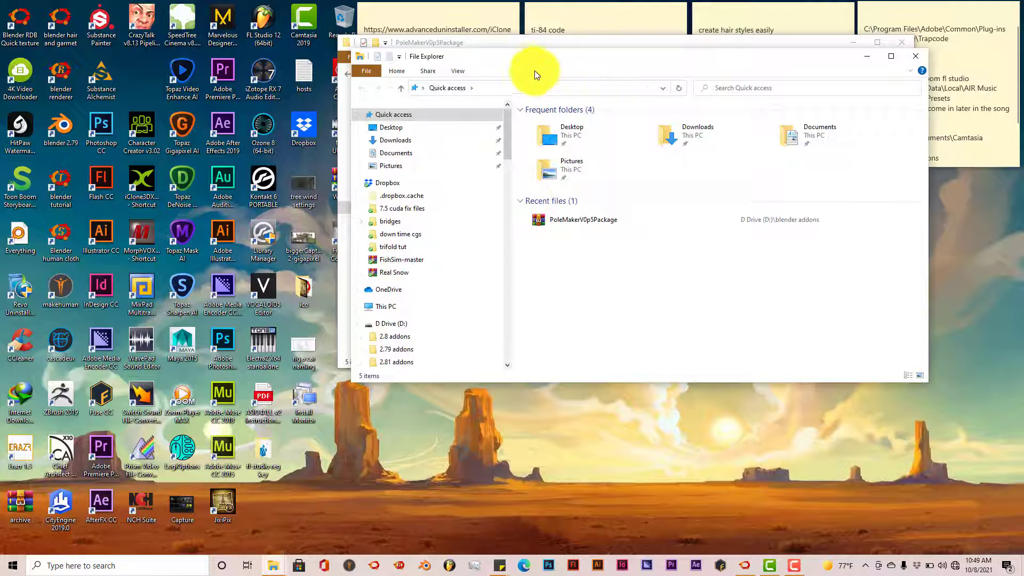
drag(602, 58, 357, 53)
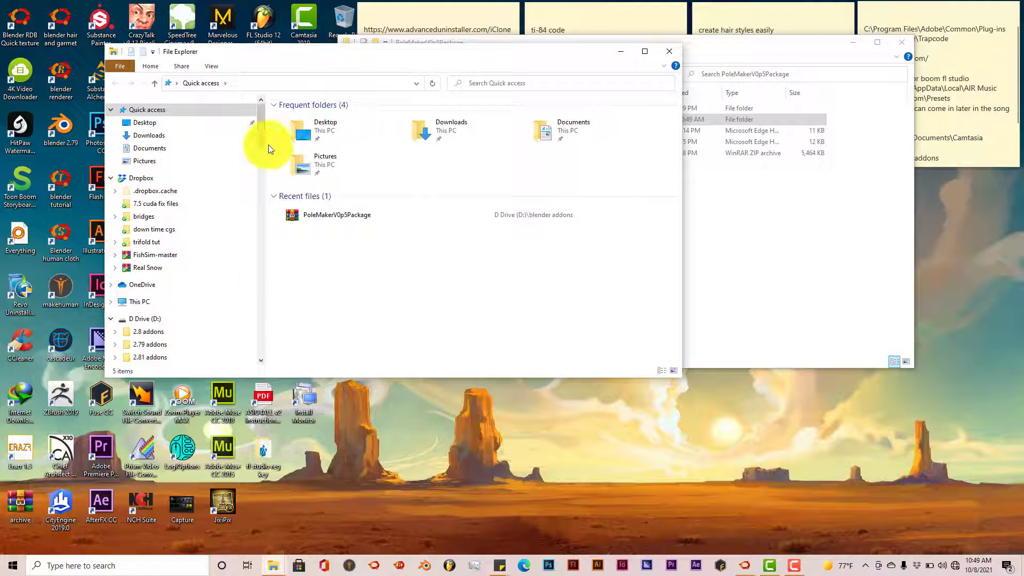
- In the new File Explorer window, go to the OS (C:) drive and open the user's profile folder under Users
mouse_move(261, 143)
mouse_down()
mouse_move(261, 195)
mouse_move(259, 162)
mouse_up()
click(160, 173)
click(321, 230)
double_click(321, 230)
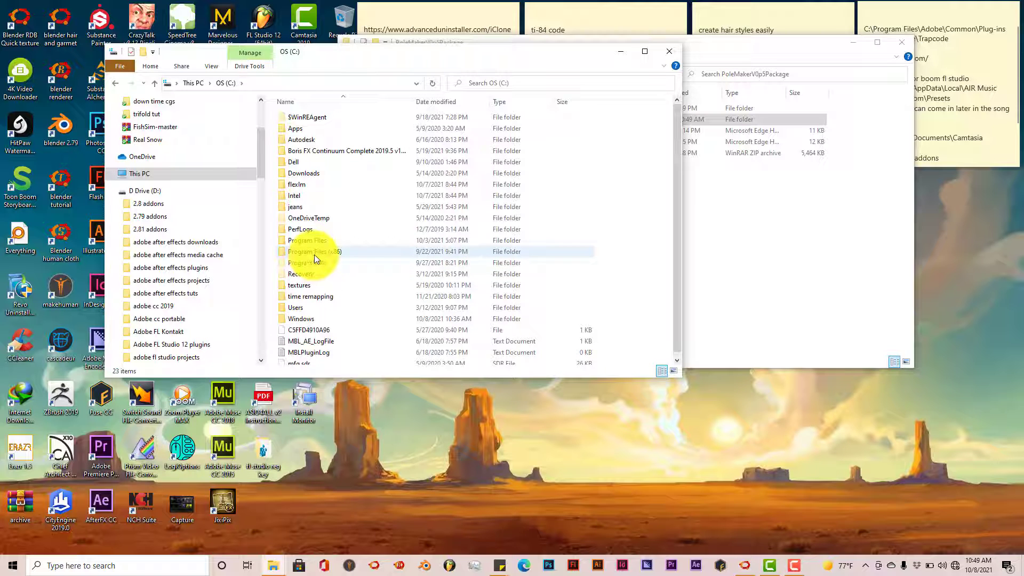
double_click(310, 307)
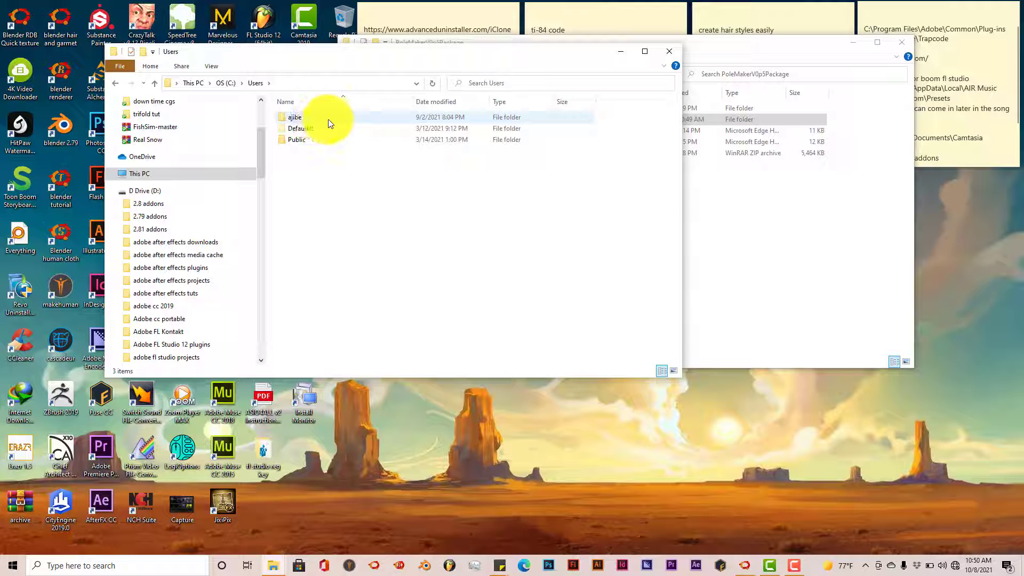
click(310, 120)
double_click(311, 119)
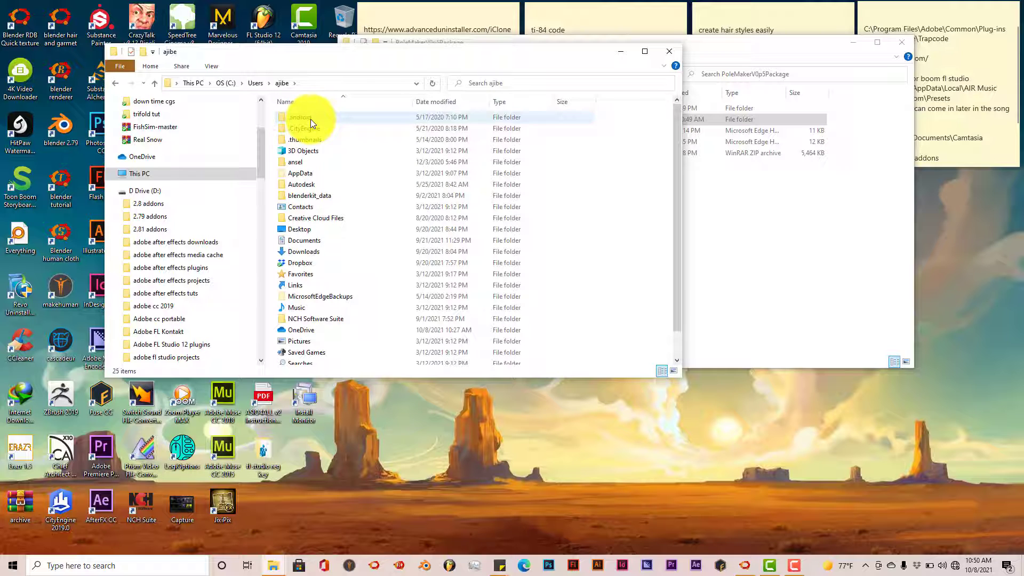
- Open the Blender add-ons folder at AppData\Roaming\Blender Foundation\Blender\2.93\scripts\addons
double_click(324, 174)
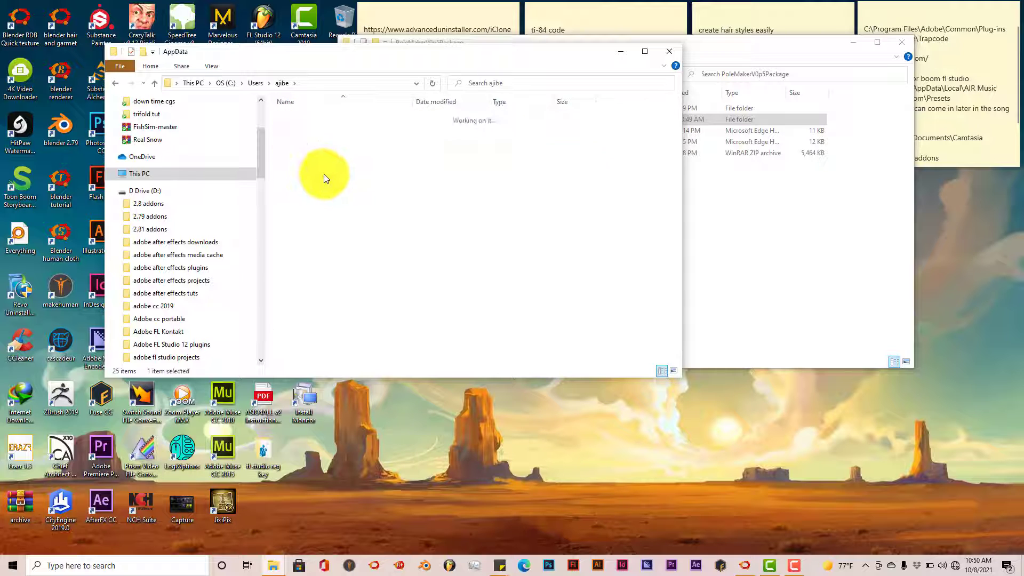
double_click(325, 141)
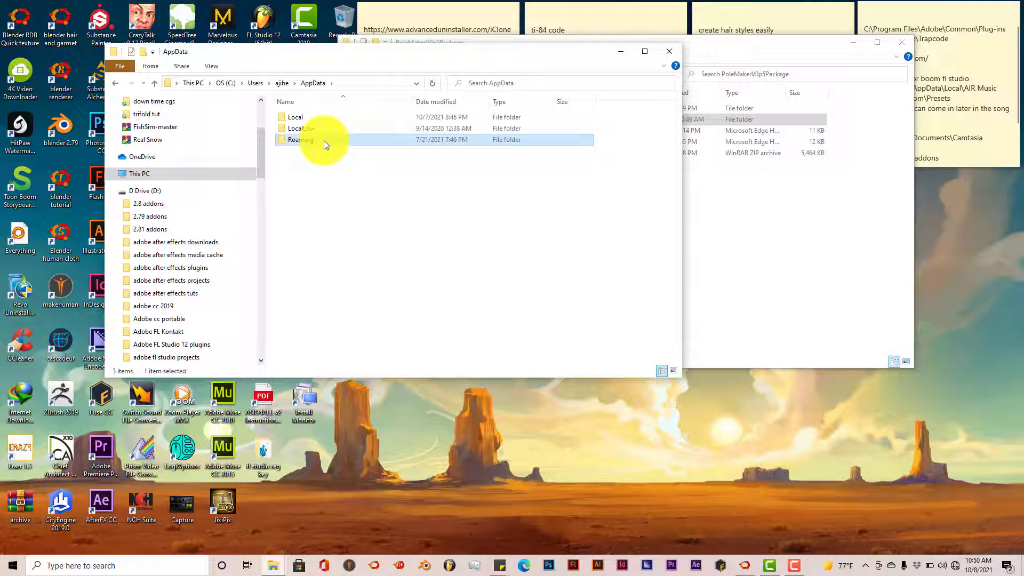
double_click(336, 198)
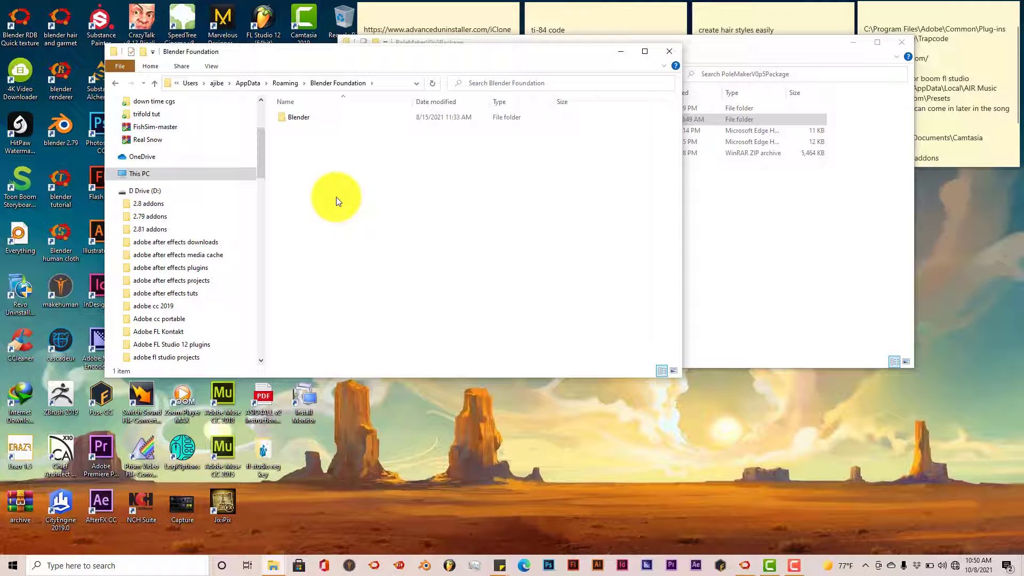
double_click(307, 117)
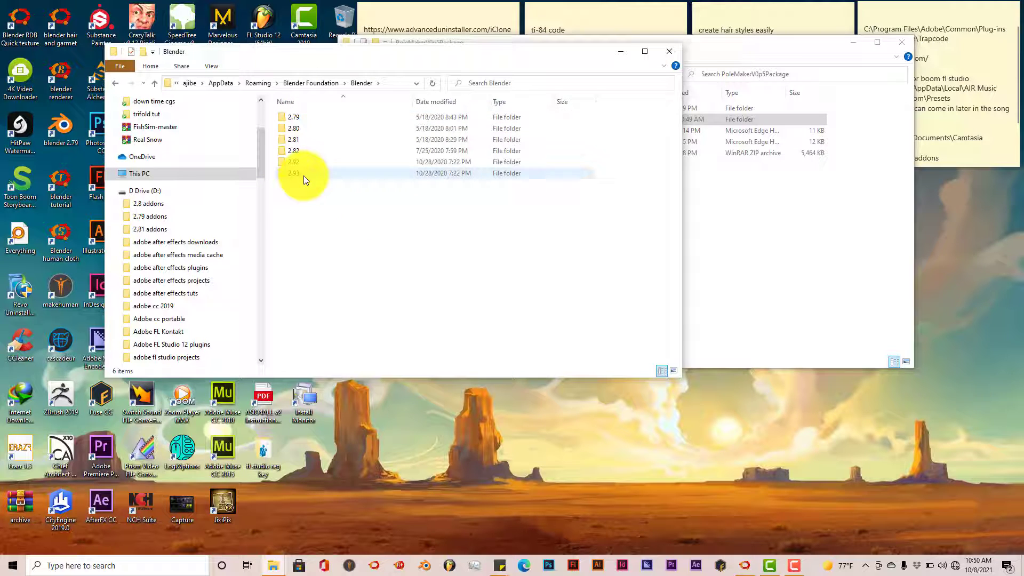
double_click(304, 175)
double_click(320, 133)
double_click(320, 119)
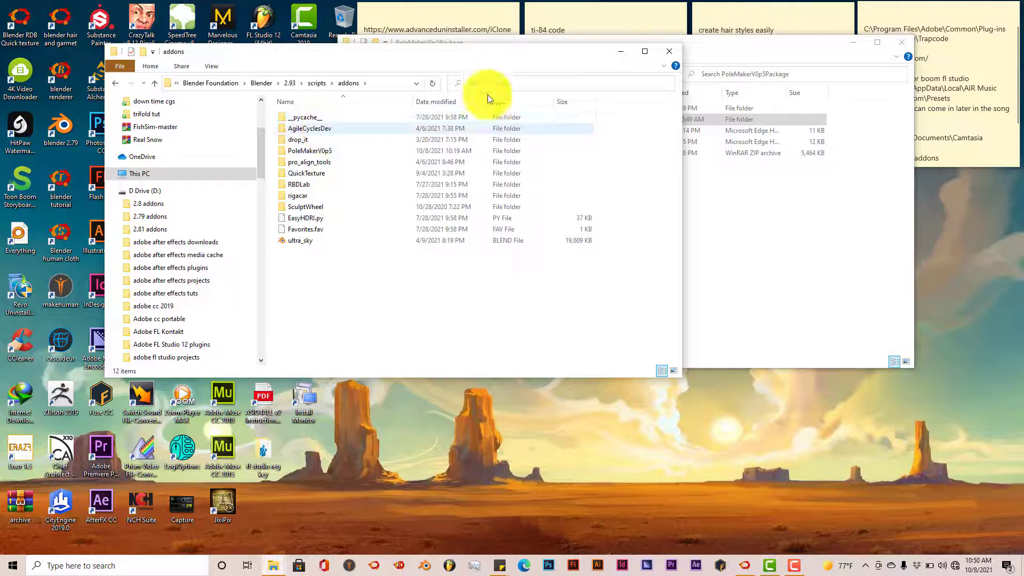
- Place the addons folder window beside the package window and bring the extracted PoleMakerV0p5 folder to the front
drag(471, 59, 363, 61)
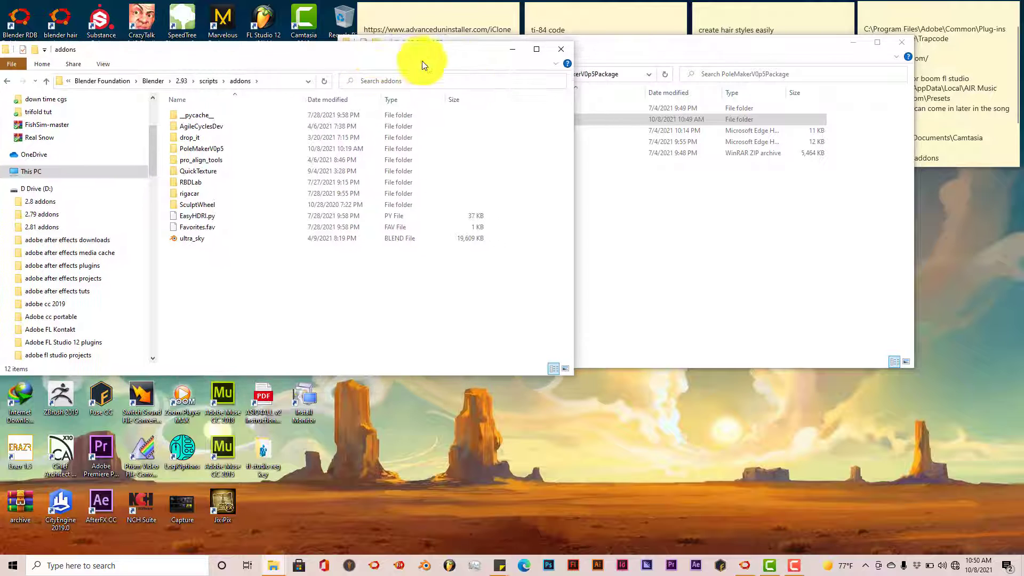
click(656, 51)
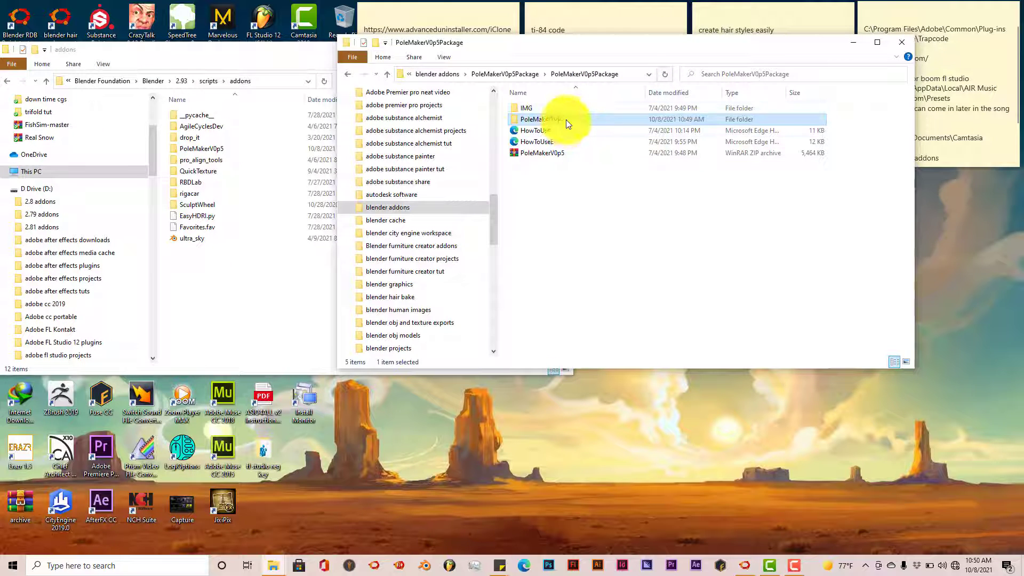
drag(566, 120, 587, 328)
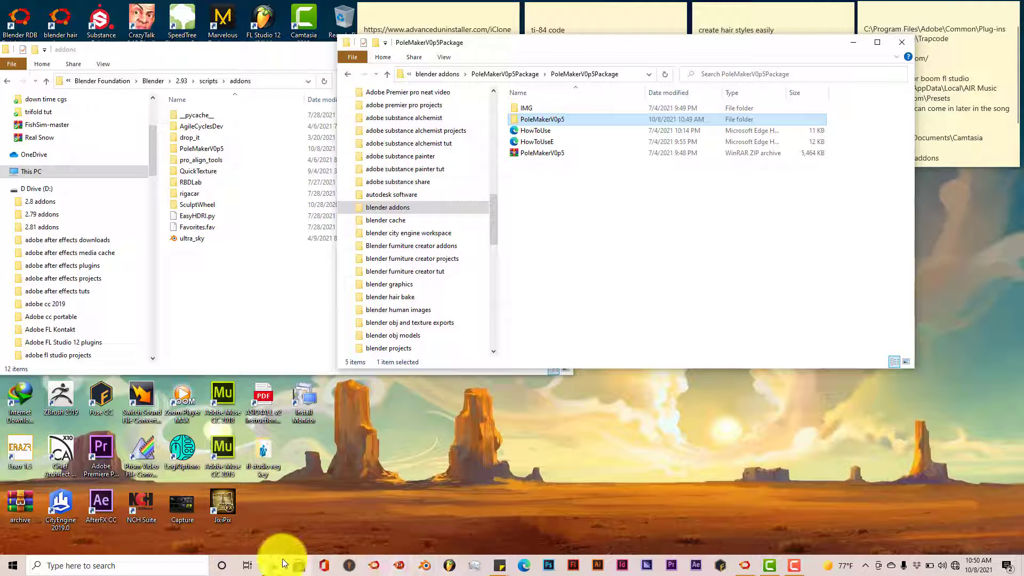
- Switch to Blender, open the add-on preferences and filter the add-ons by "pole"
click(745, 566)
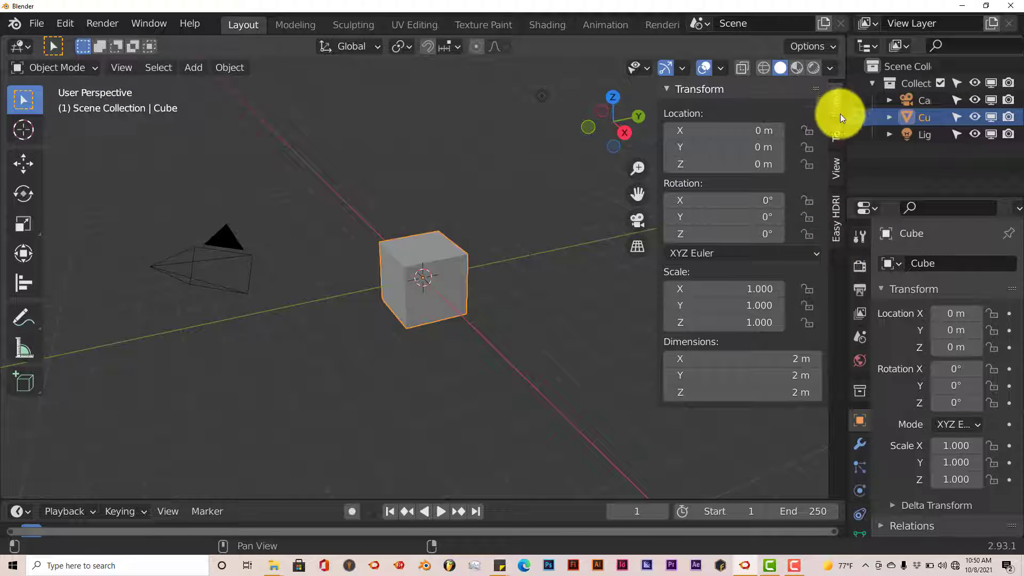
click(64, 23)
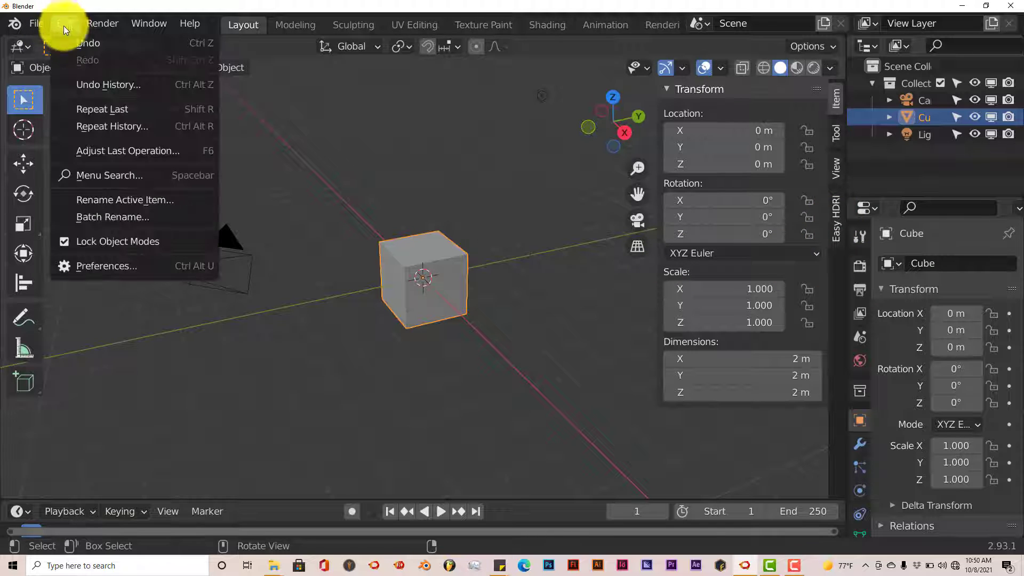
click(98, 262)
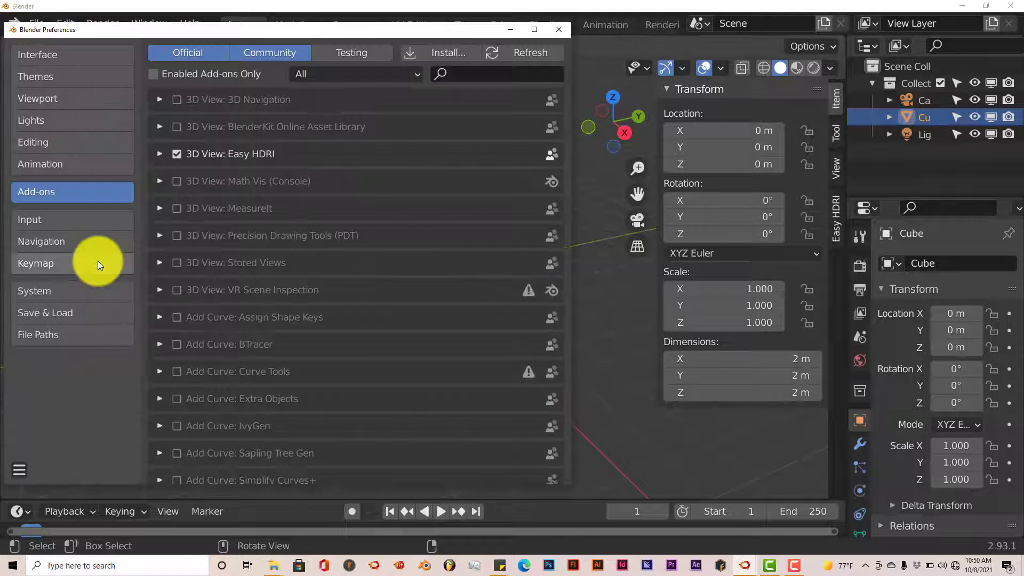
click(476, 76)
text(pol)
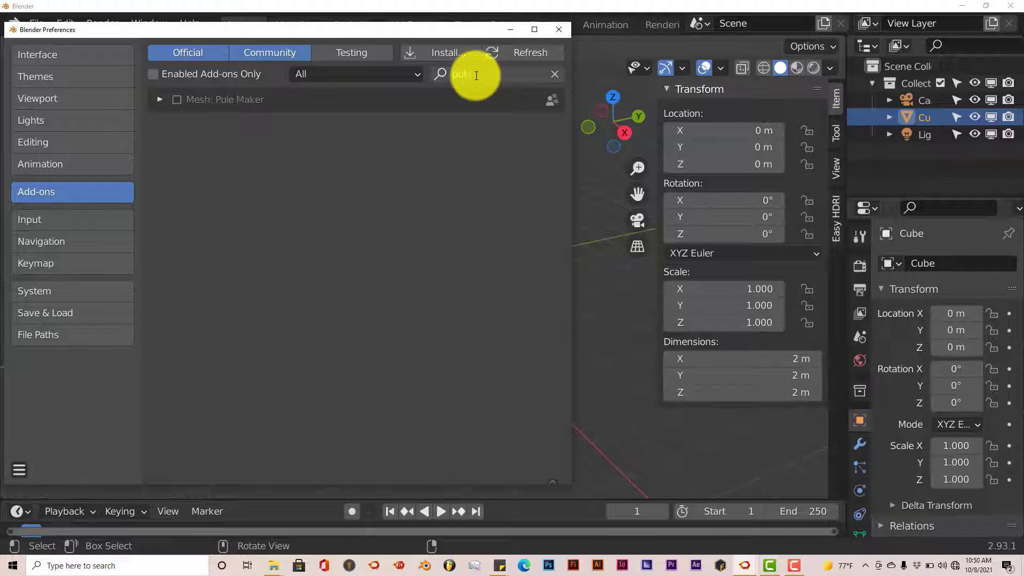
text(e)
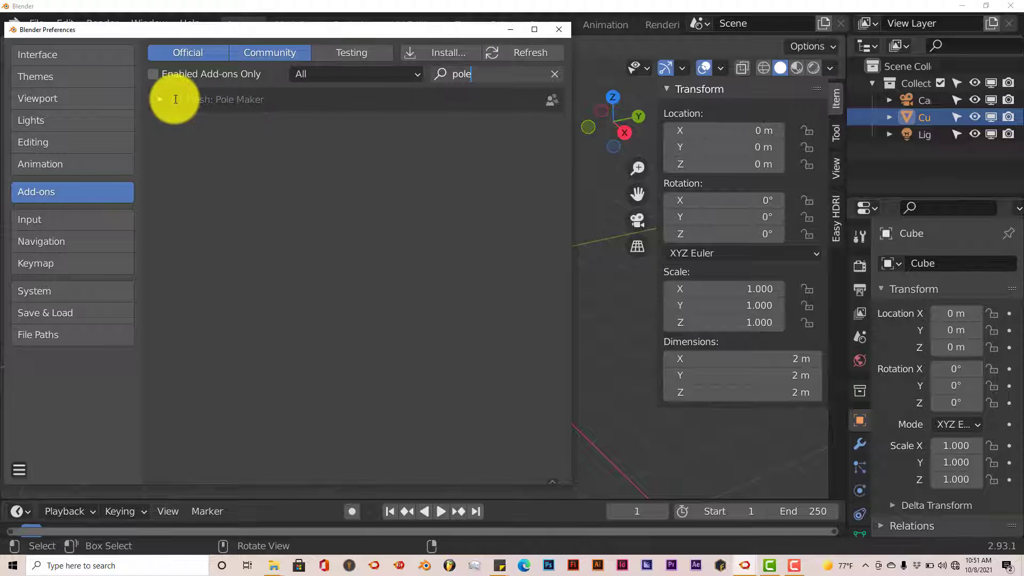
- Enable the Mesh: Pole Maker add-on and display its tools beside the 3D viewport
click(175, 100)
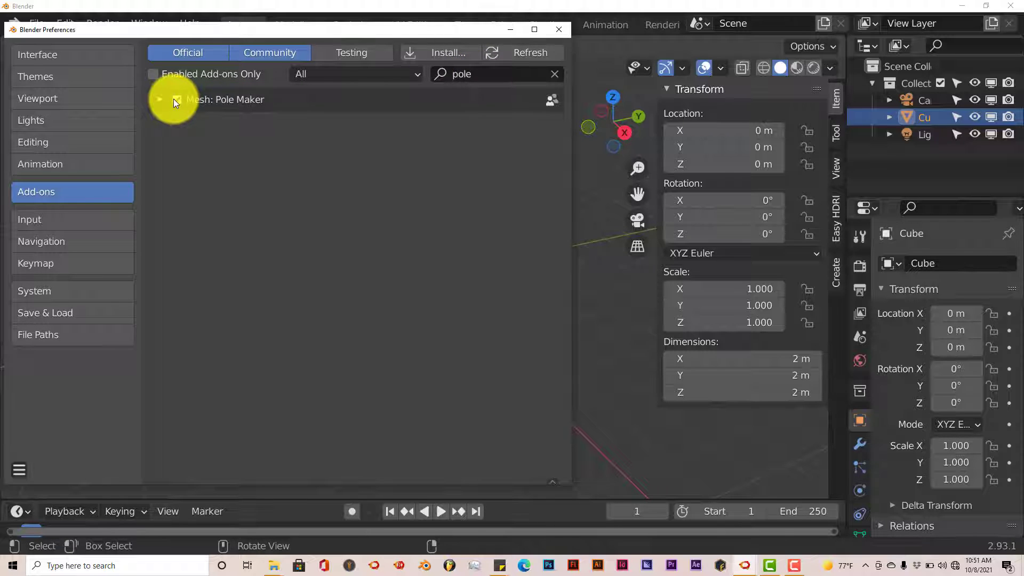
click(559, 35)
click(836, 271)
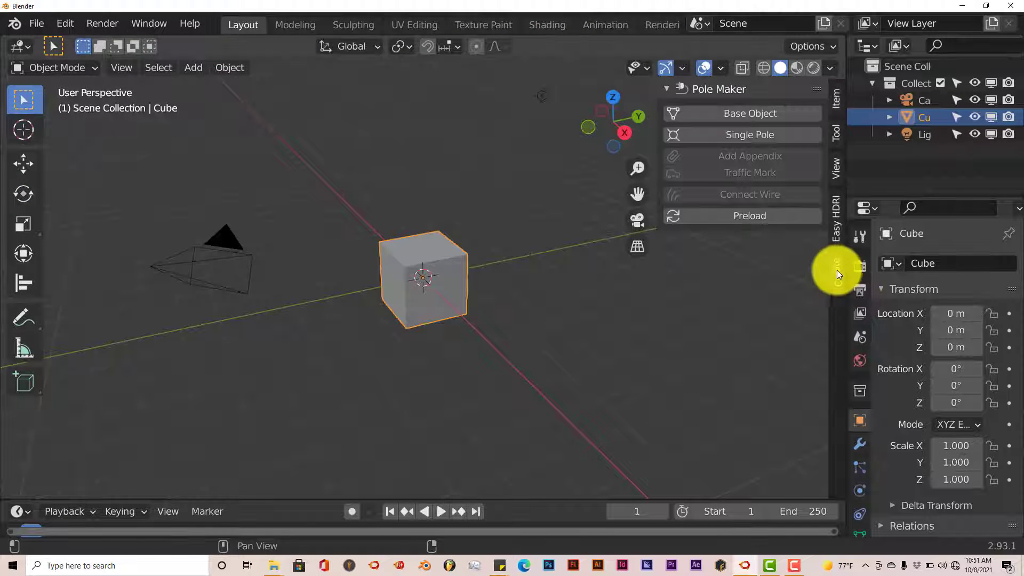
- Run Preload for Pole Maker and delete all the default objects from the scene
click(721, 215)
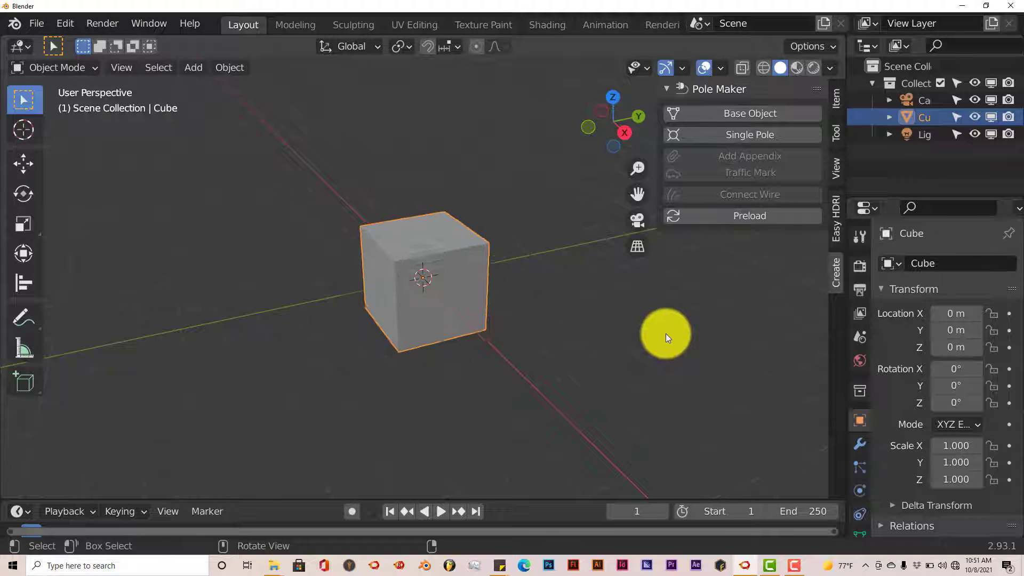
mouse_move(489, 343)
middle_down()
mouse_move(557, 339)
mouse_move(500, 355)
middle_up()
scroll(499, 355, down, 3)
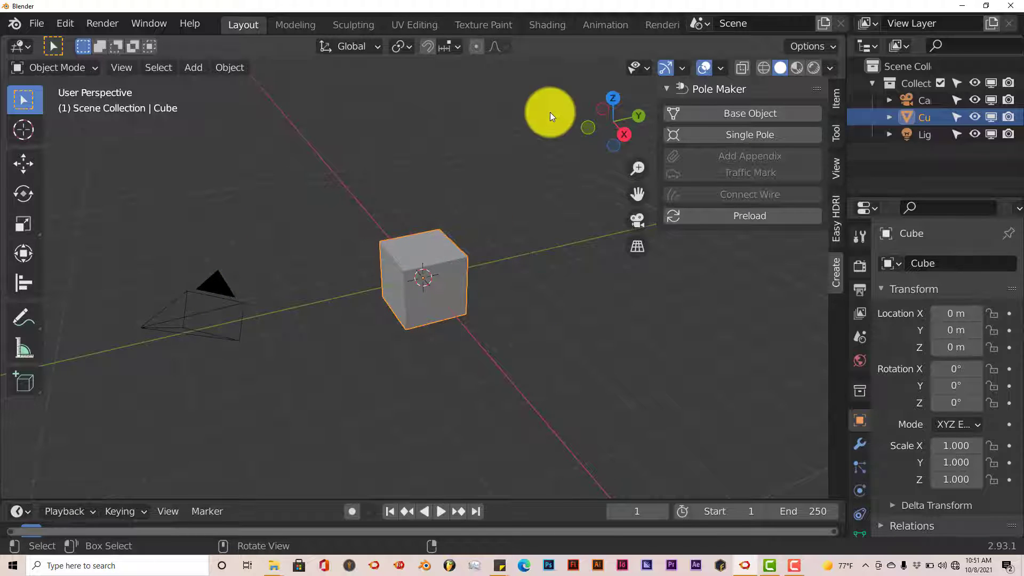
click(494, 311)
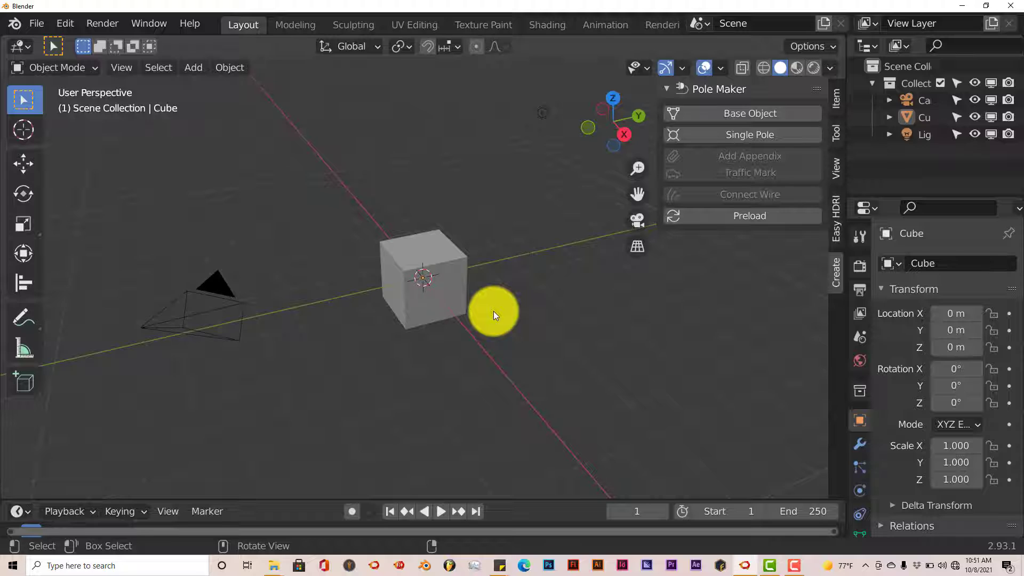
key(a)
key(Delete)
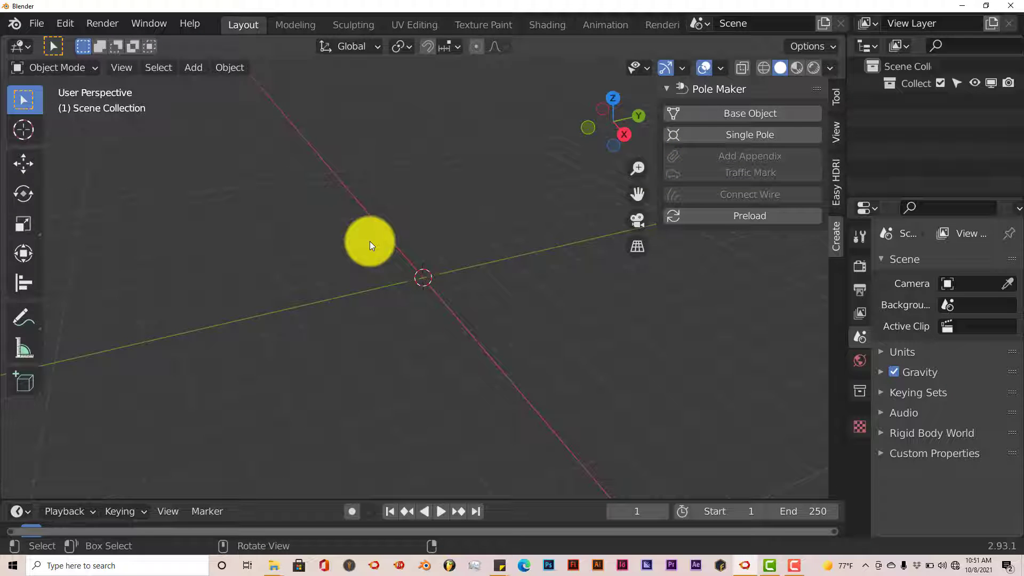
- Create a single pole with Pole Maker and set its action type to Telegraph
click(726, 135)
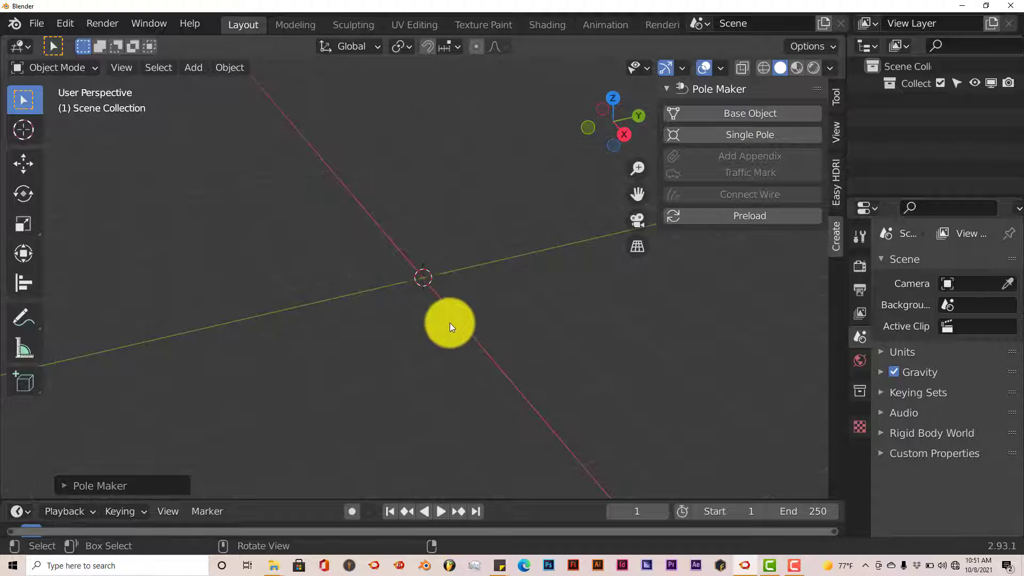
click(73, 482)
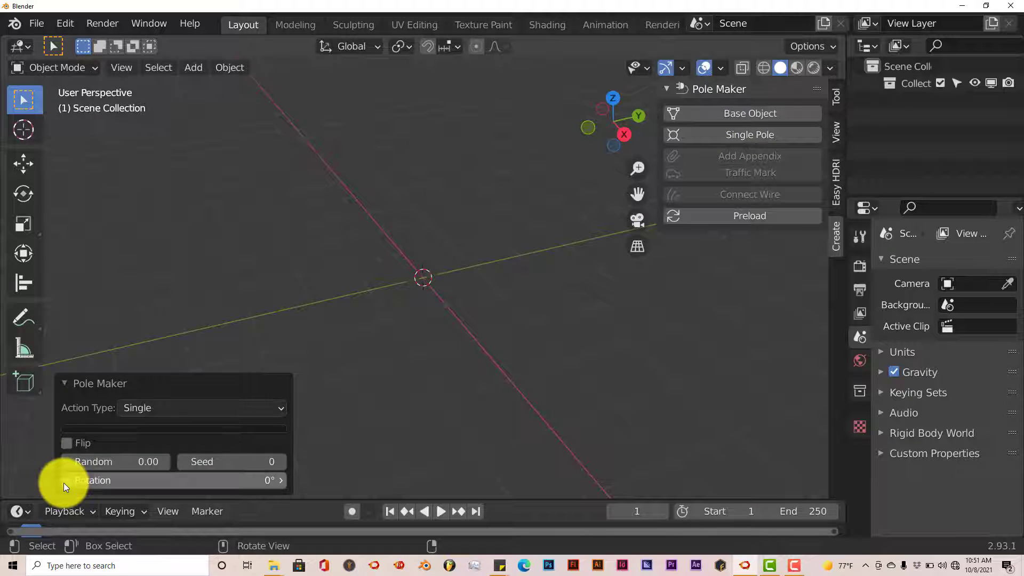
click(193, 407)
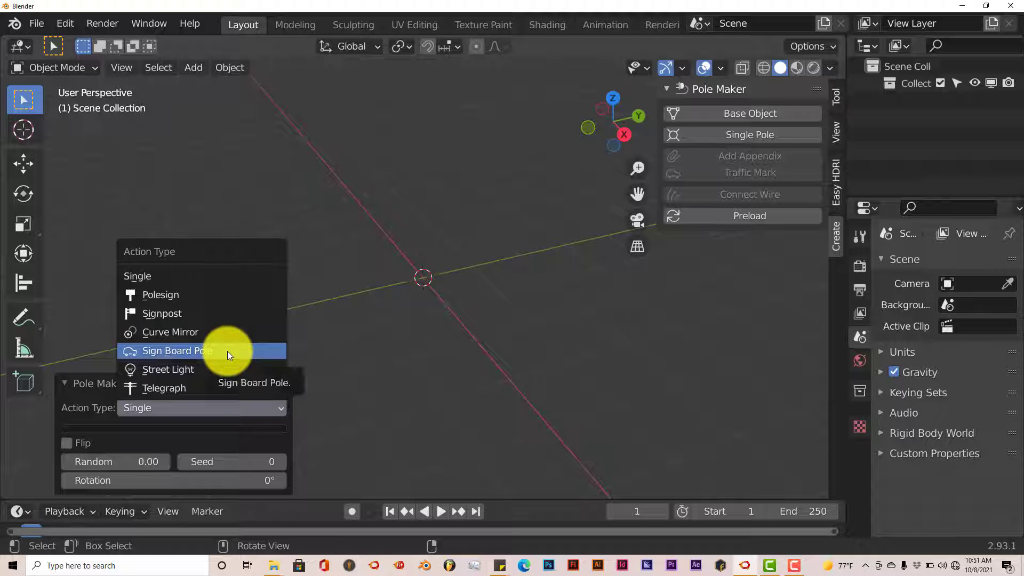
click(207, 388)
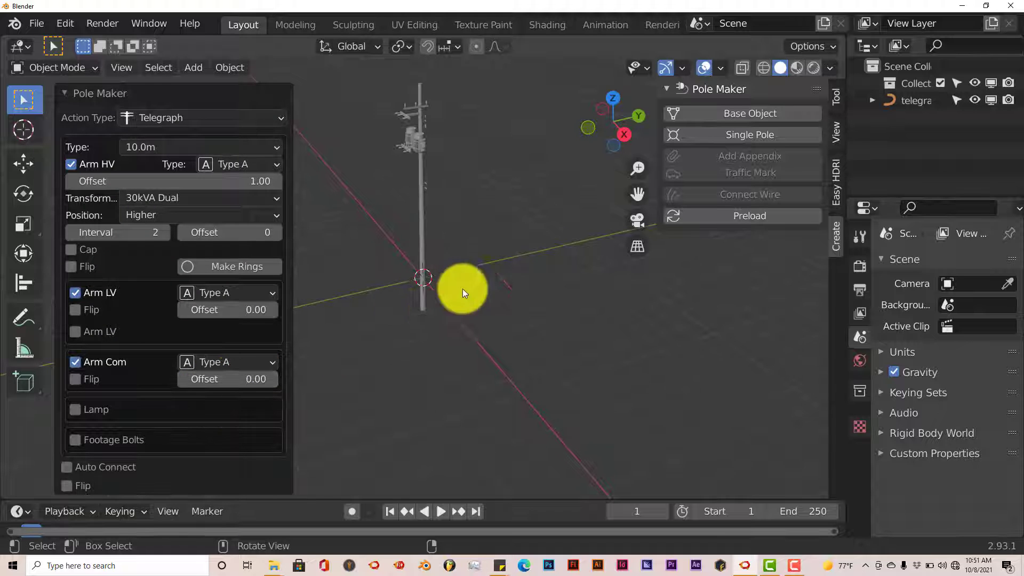
- Examine the telegraph pole's arms and transformers up close and review the available action types, keeping Telegraph
shift+middle_drag(633, 222, 624, 308)
scroll(656, 297, up, 3)
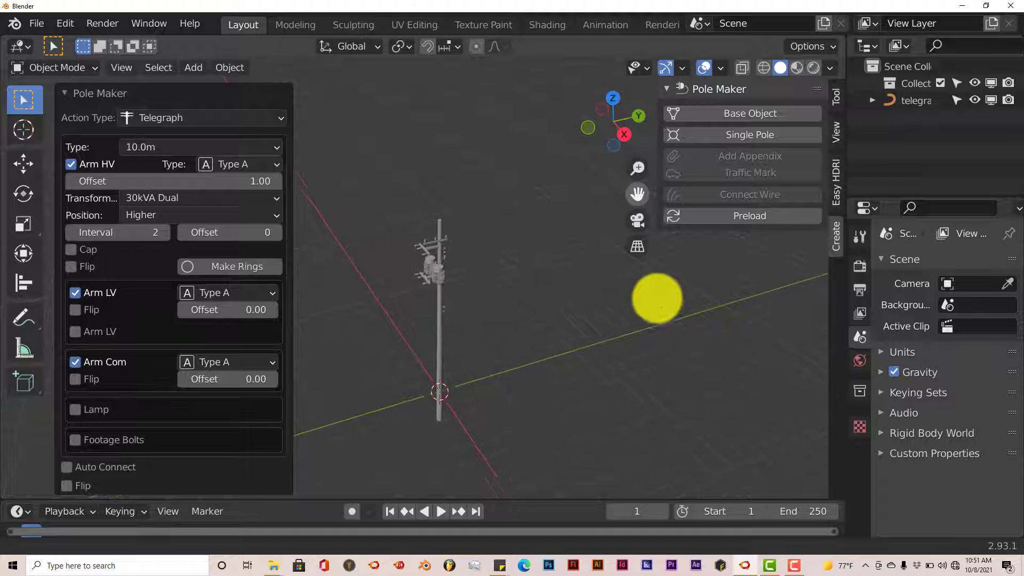
scroll(541, 221, up, 3)
middle_drag(556, 220, 526, 212)
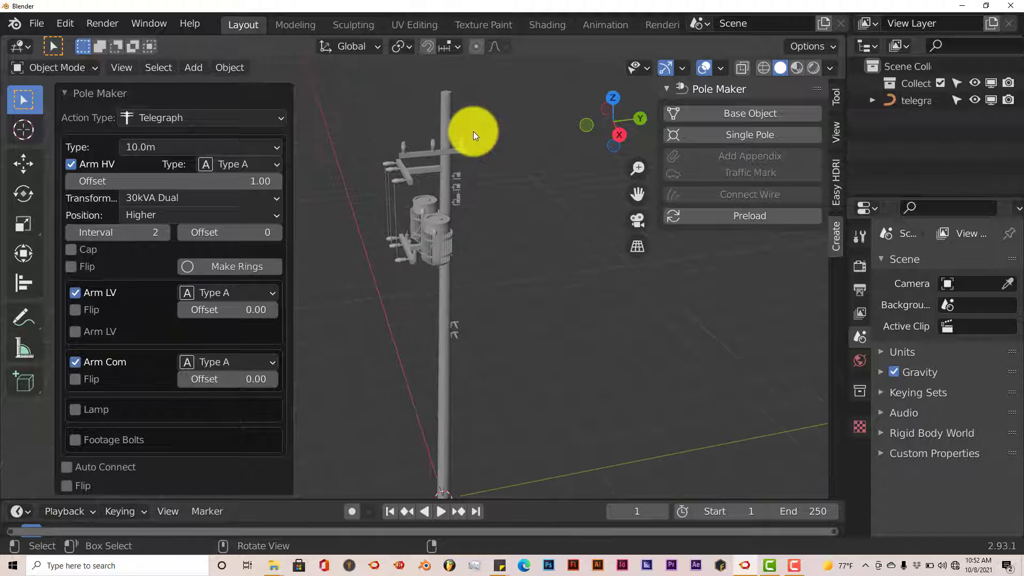
scroll(453, 146, up, 2)
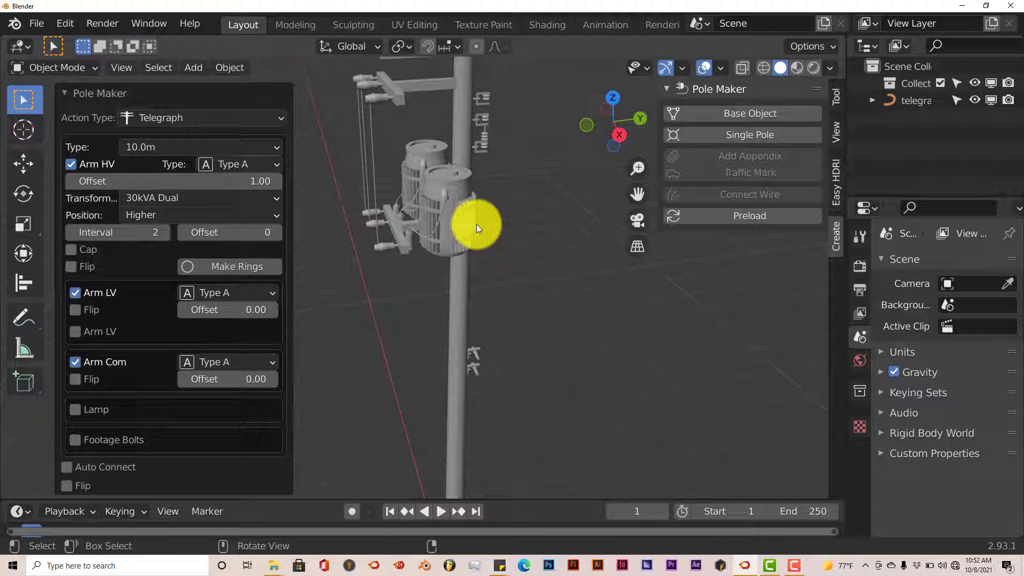
middle_drag(475, 225, 469, 220)
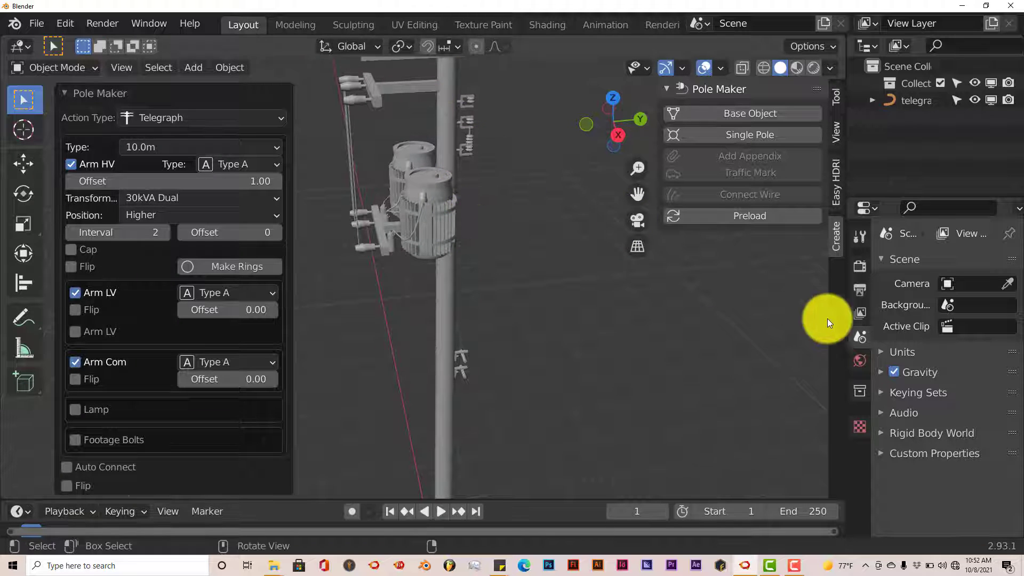
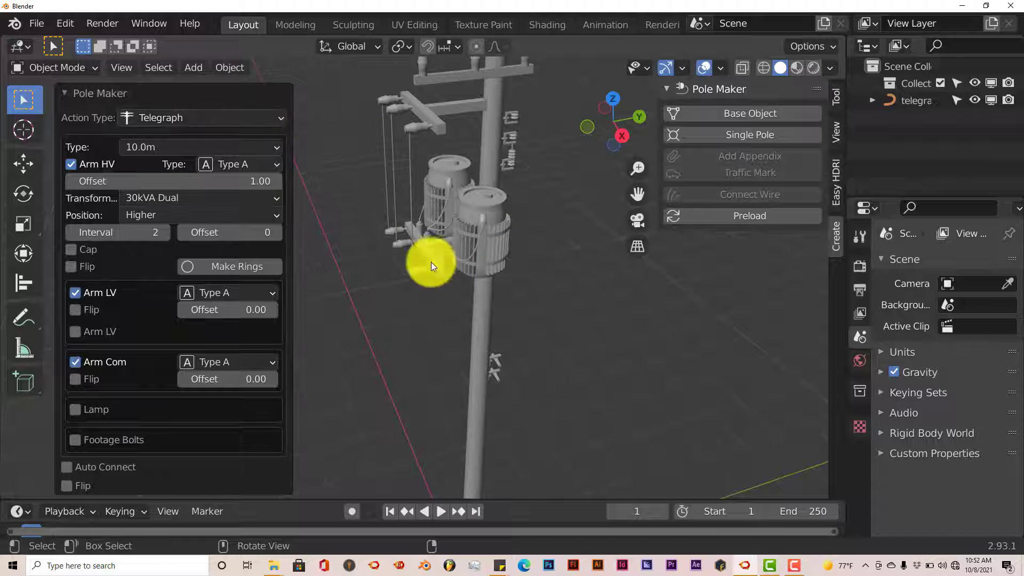
click(269, 122)
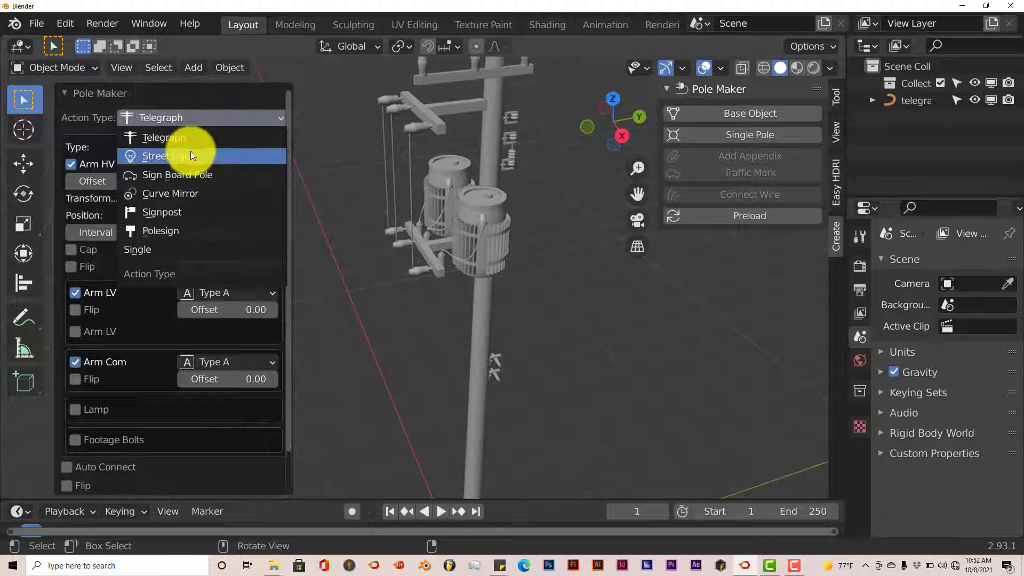
click(160, 137)
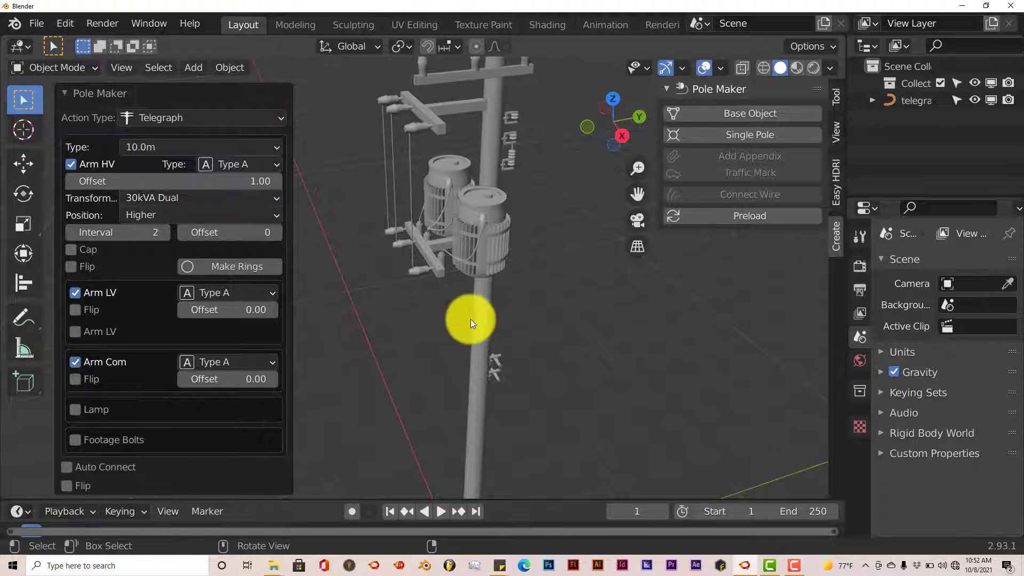
mouse_move(471, 319)
middle_down()
mouse_move(469, 303)
mouse_move(453, 309)
middle_up()
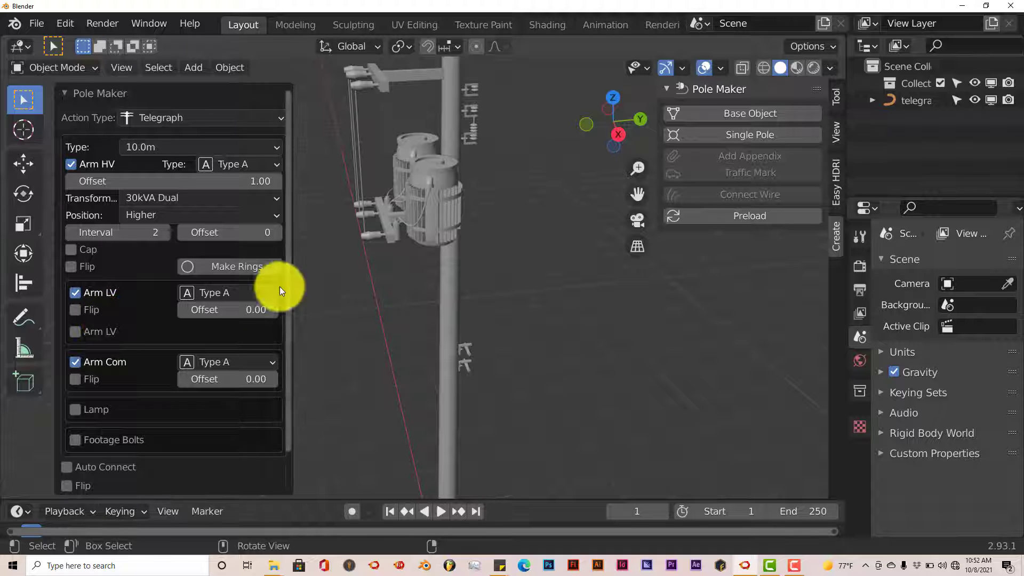
- Try Type A, Type B and Type C for the telegraph pole's Arm HV and compare their shapes
click(261, 164)
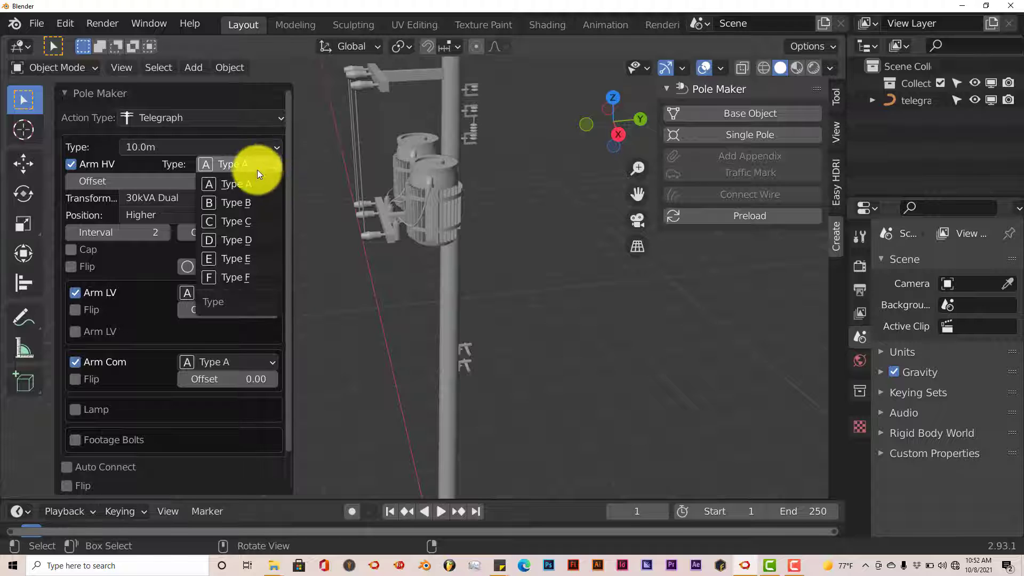
click(251, 202)
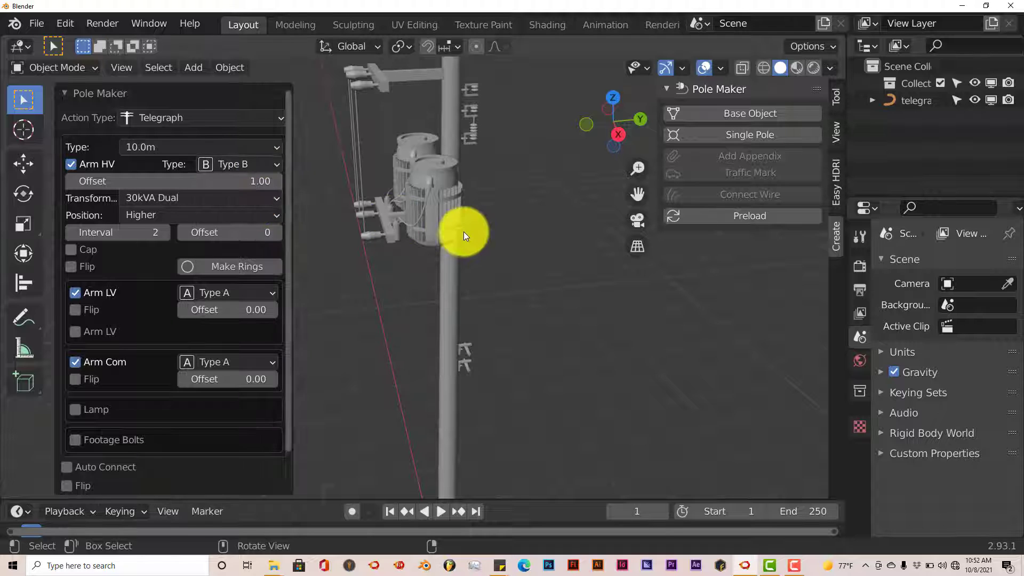
click(271, 167)
click(265, 183)
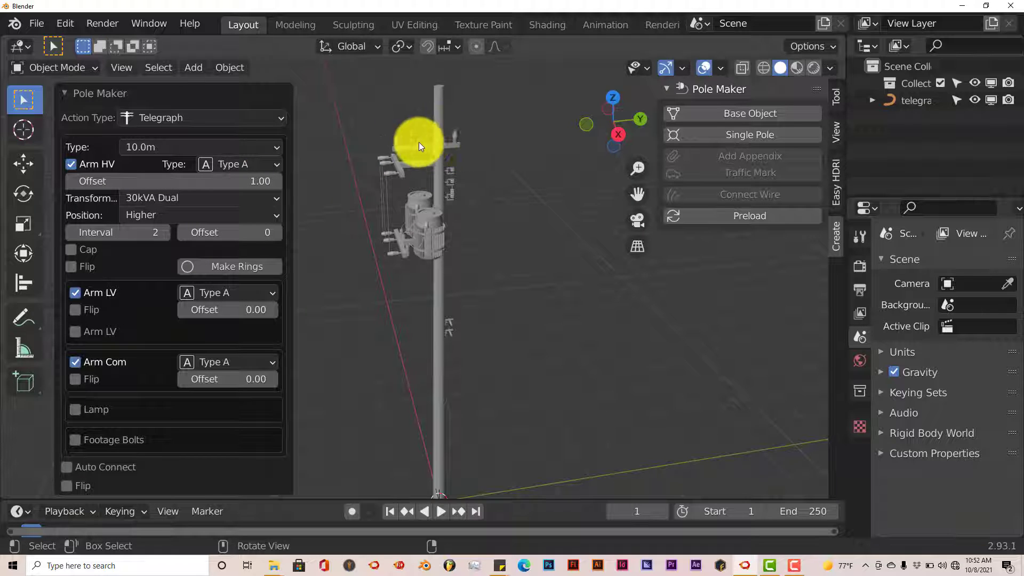
click(273, 162)
click(256, 203)
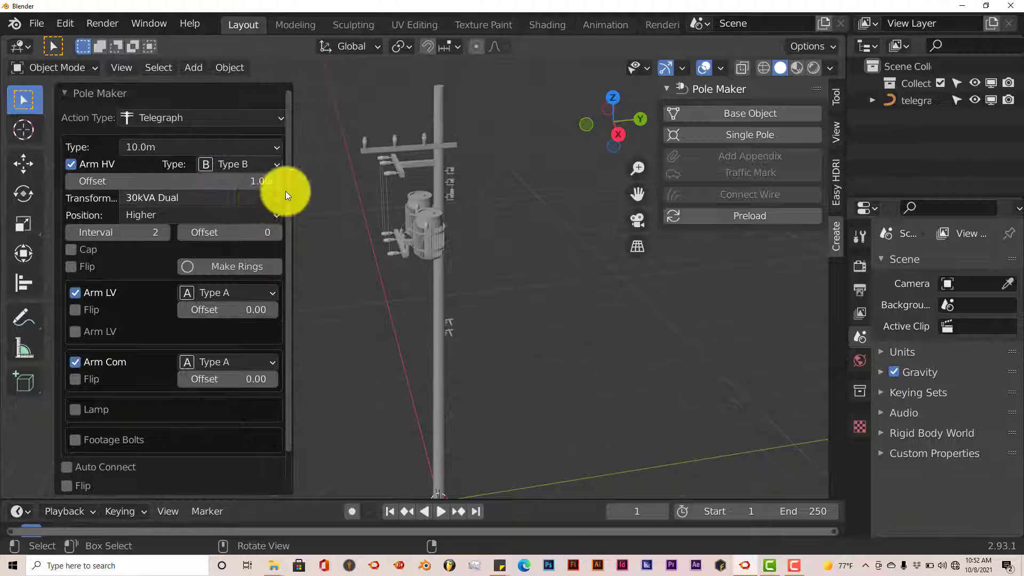
click(273, 164)
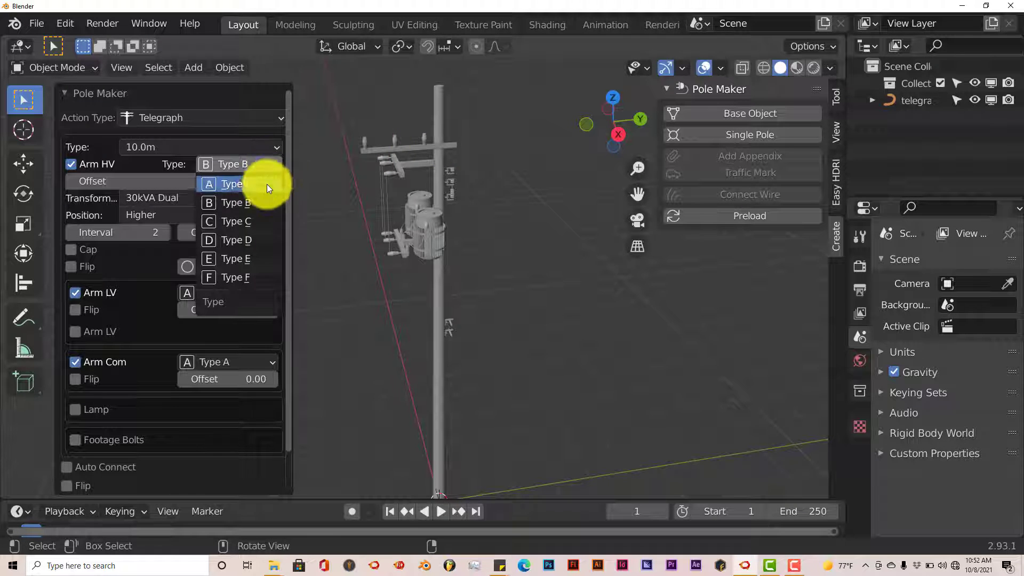
click(261, 220)
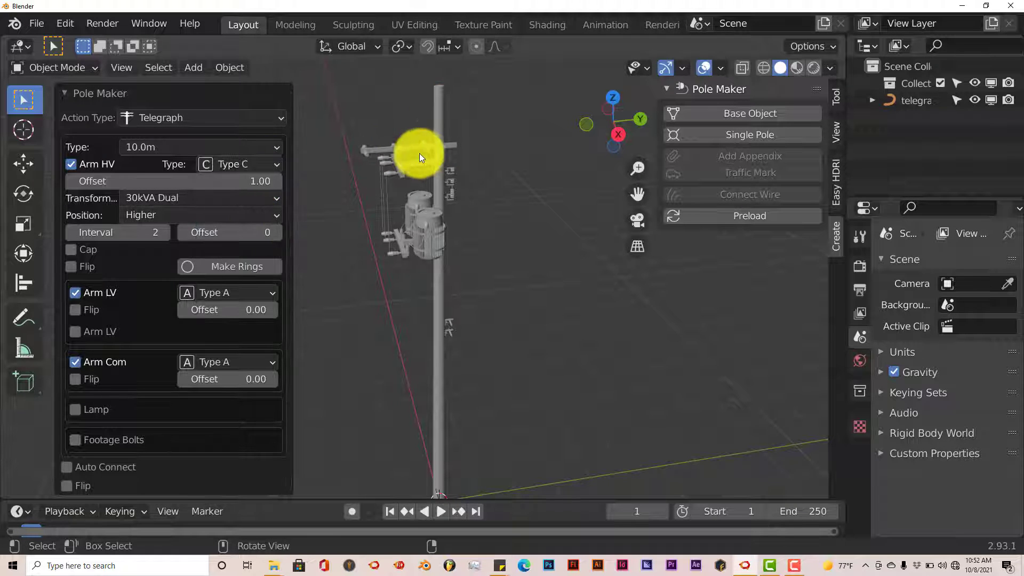
middle_drag(419, 152, 466, 182)
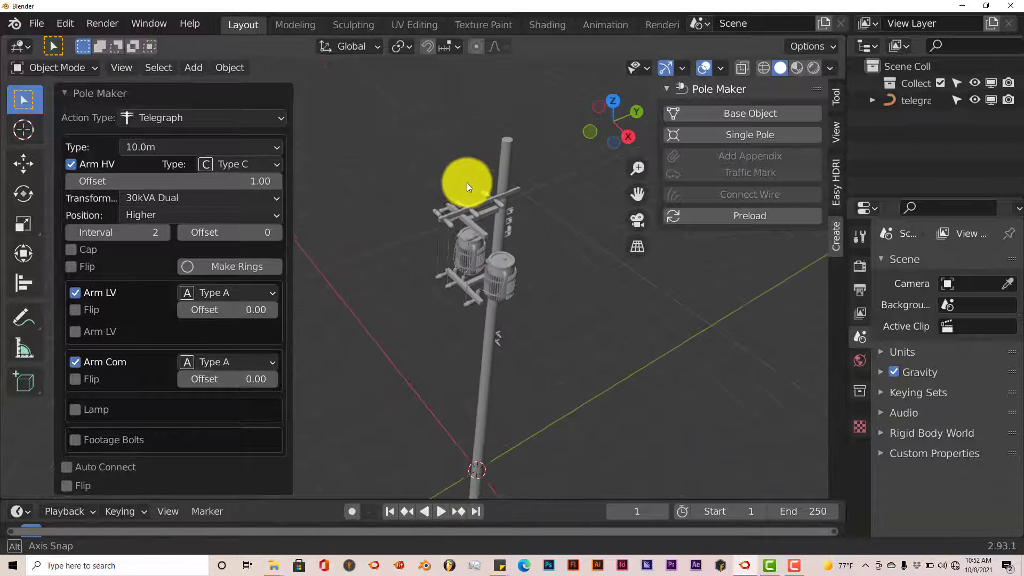
- Set the telegraph pole's Arm HV type to Type E
click(269, 165)
click(261, 259)
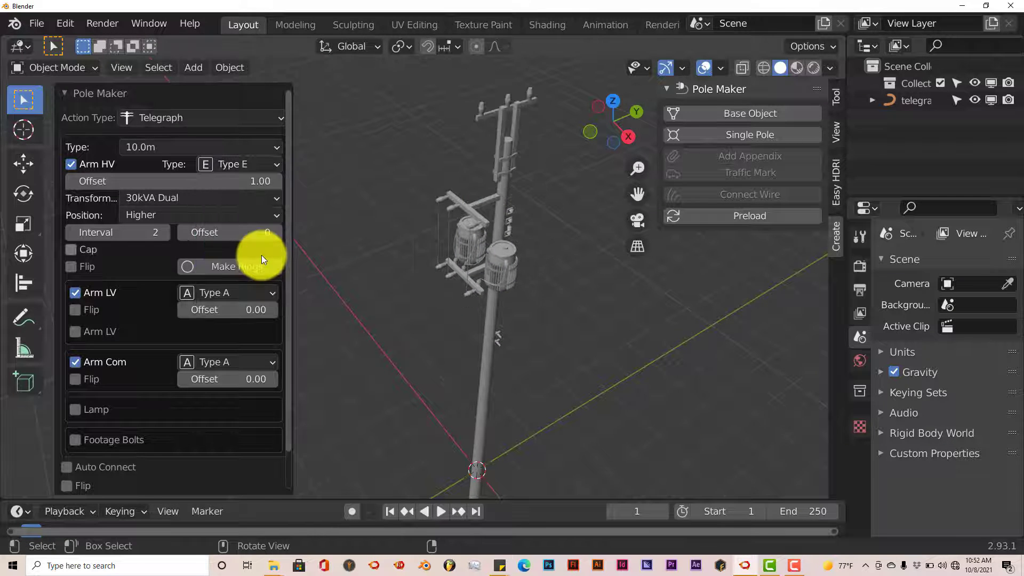
middle_drag(510, 254, 501, 222)
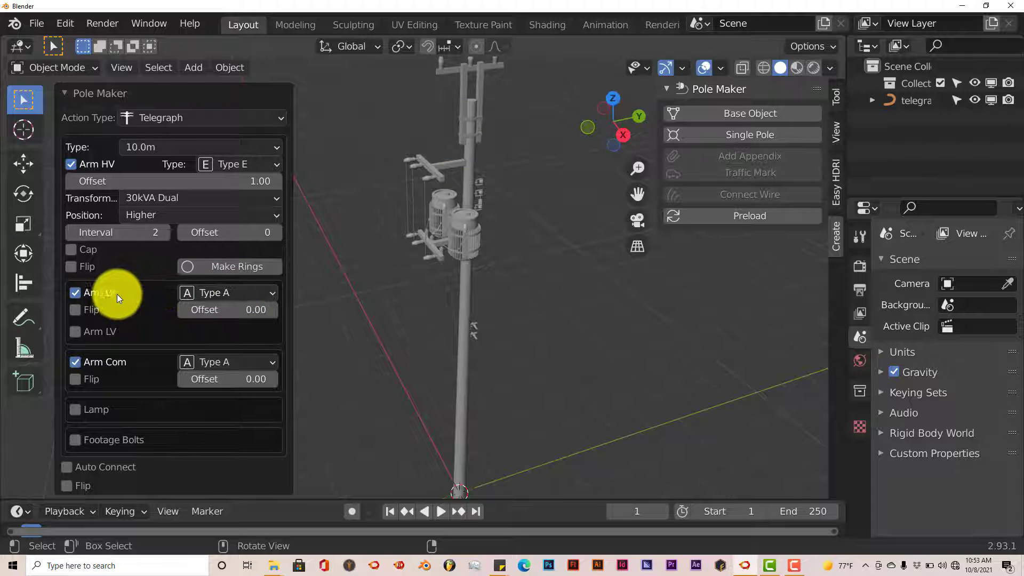
- Try Type B for the pole's Arm LV, and set it to Type C
click(269, 292)
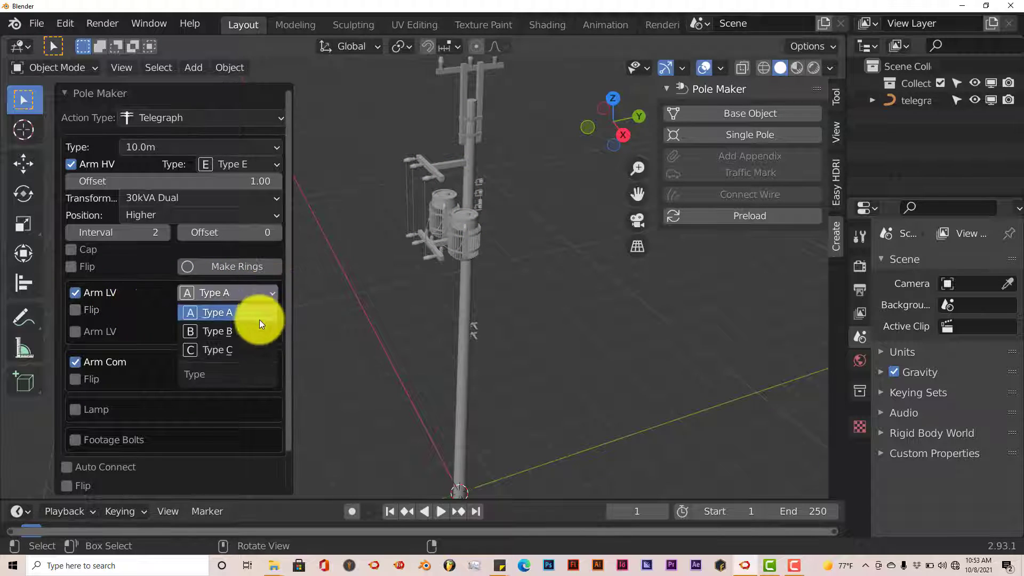
click(257, 331)
middle_drag(472, 232, 511, 218)
click(256, 293)
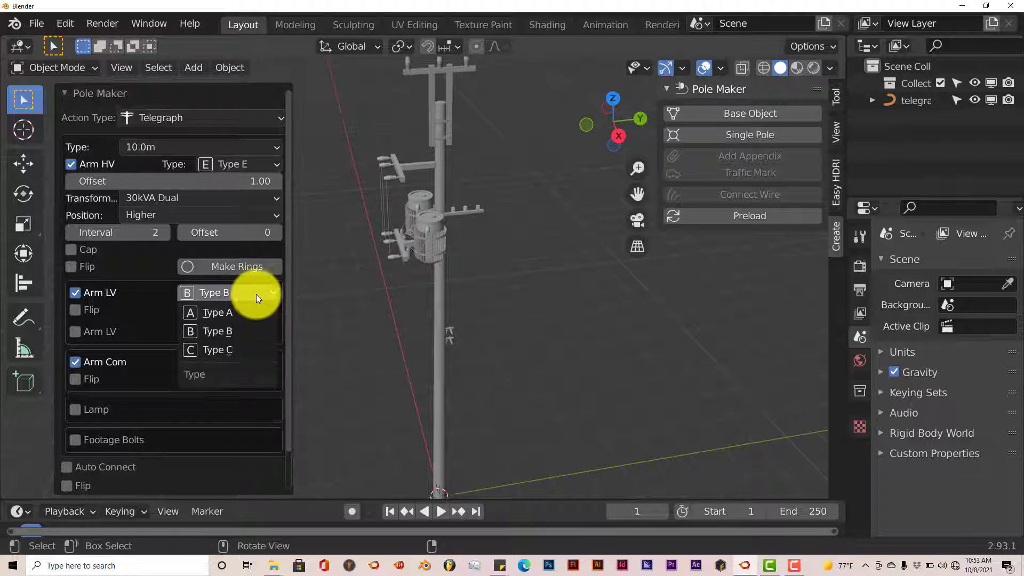
click(248, 346)
middle_drag(504, 245, 491, 240)
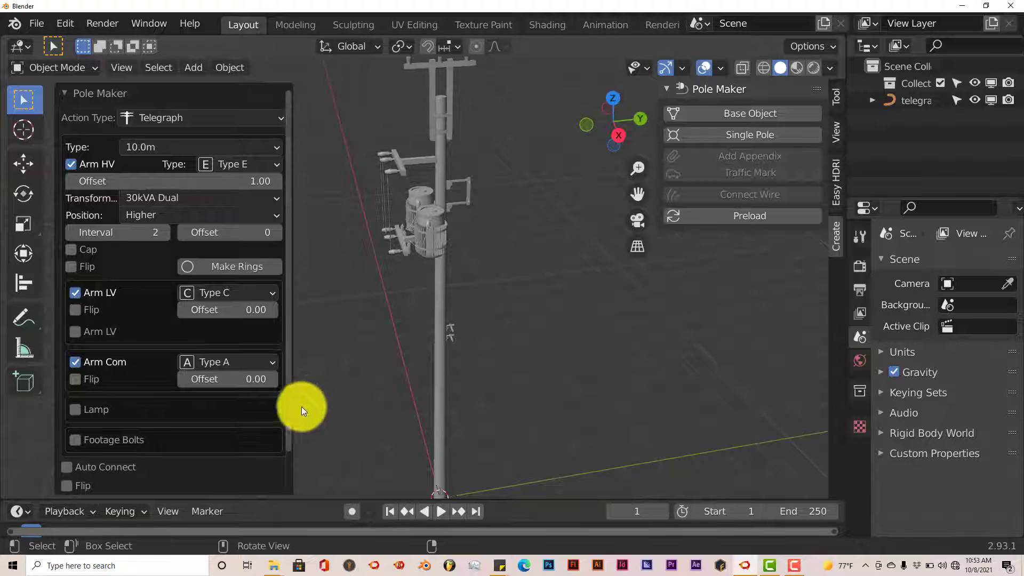
- Try Type B for the pole's Arm Com, and set it to Type C
scroll(133, 367, down, 1)
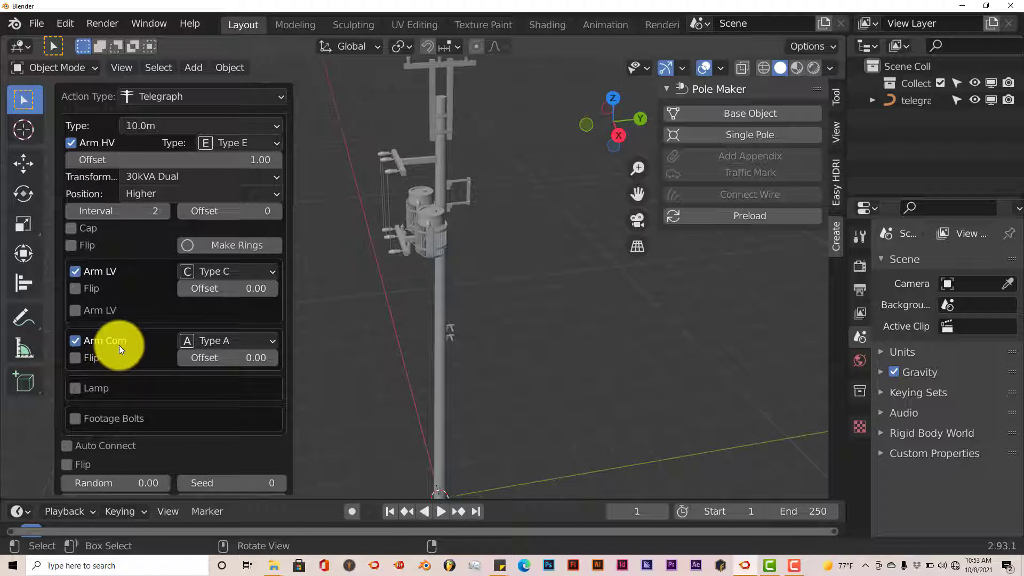
click(270, 342)
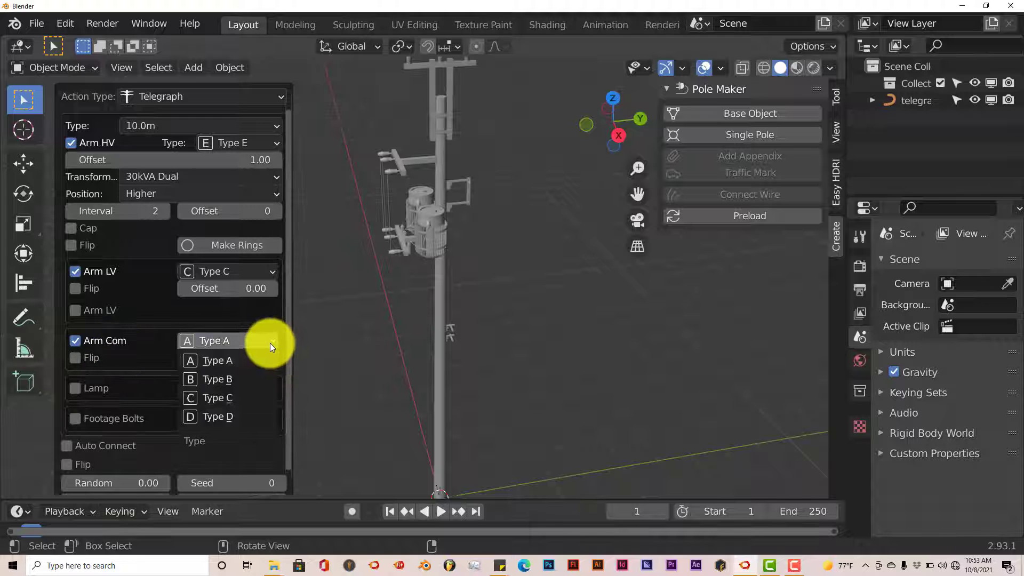
click(255, 380)
middle_drag(448, 365, 347, 354)
click(264, 339)
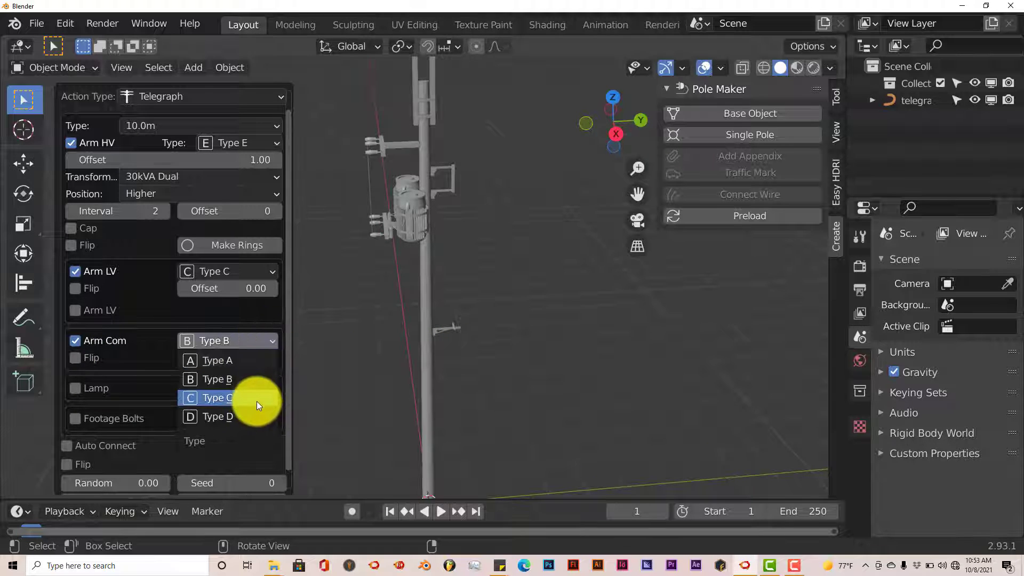
click(257, 401)
middle_drag(468, 343, 464, 327)
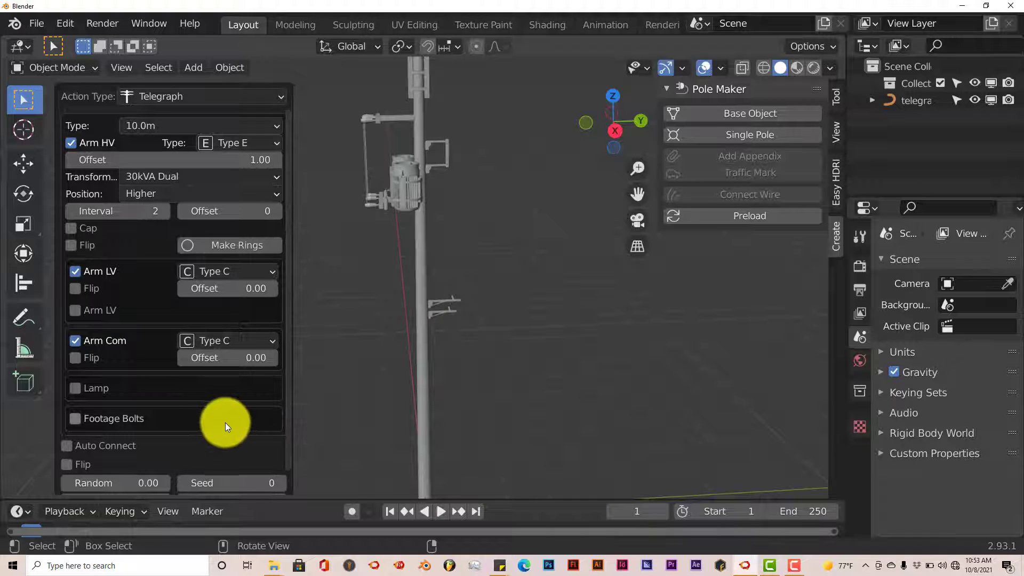
- Add Footage Bolts to the telegraph pole and inspect them along the shaft
click(75, 418)
middle_drag(427, 418, 534, 408)
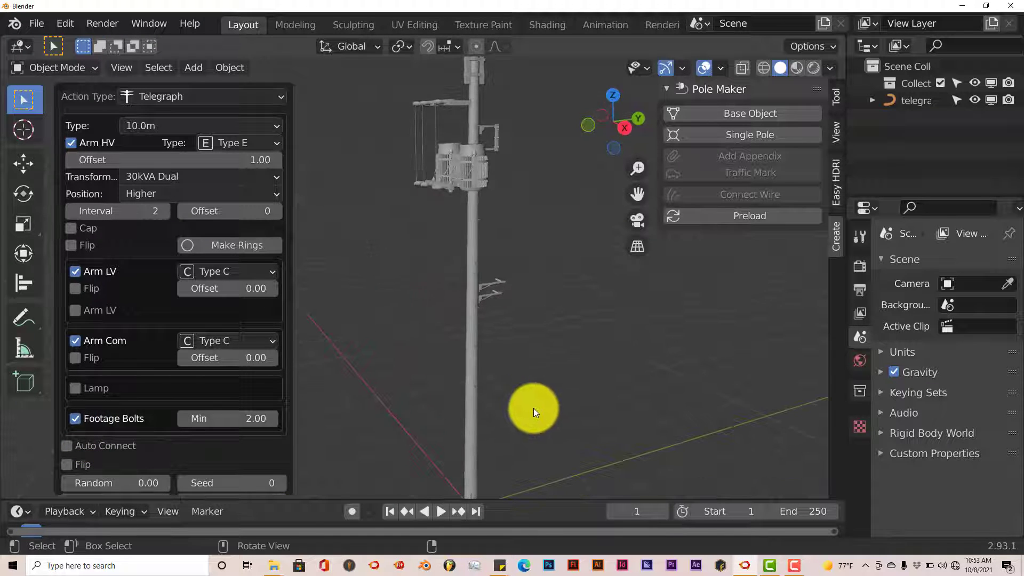
scroll(535, 407, up, 3)
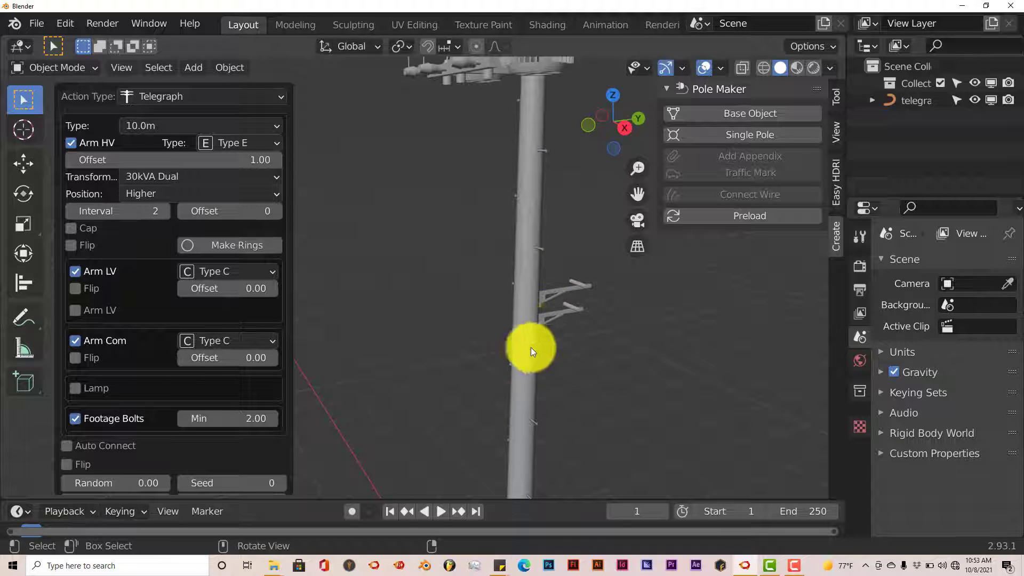
scroll(533, 212, down, 2)
middle_drag(521, 200, 507, 200)
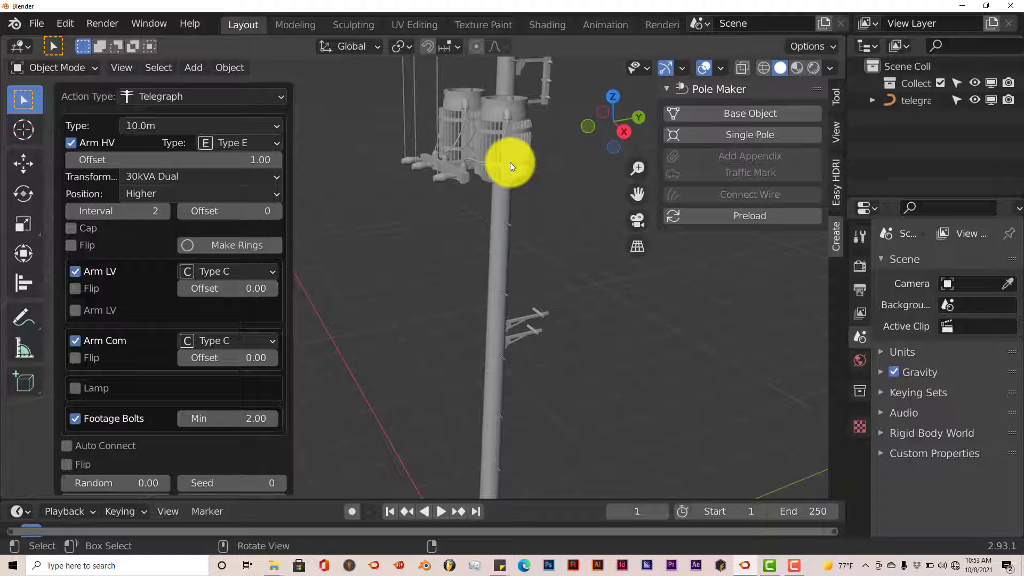
scroll(240, 408, down, 1)
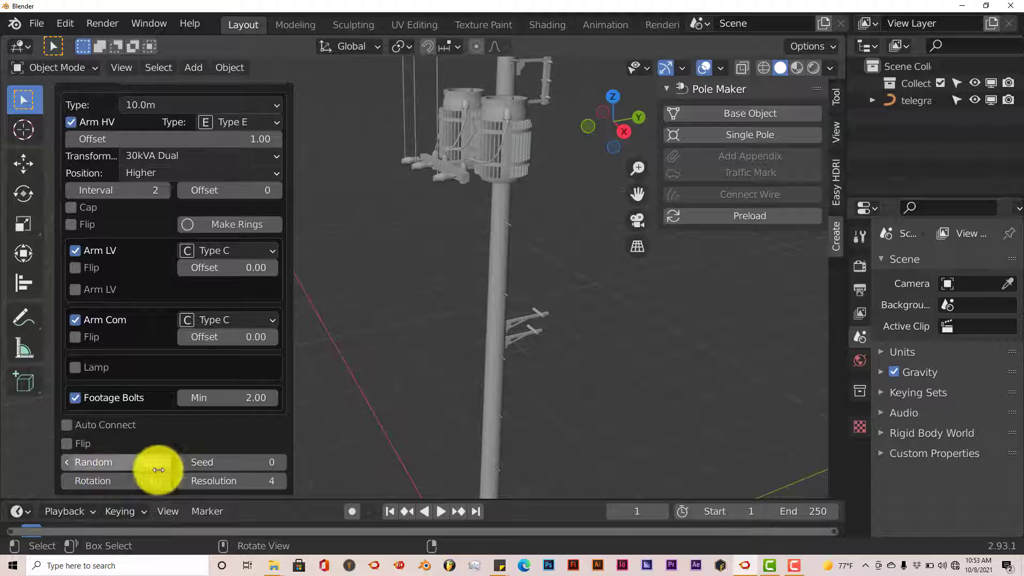
scroll(238, 316, up, 2)
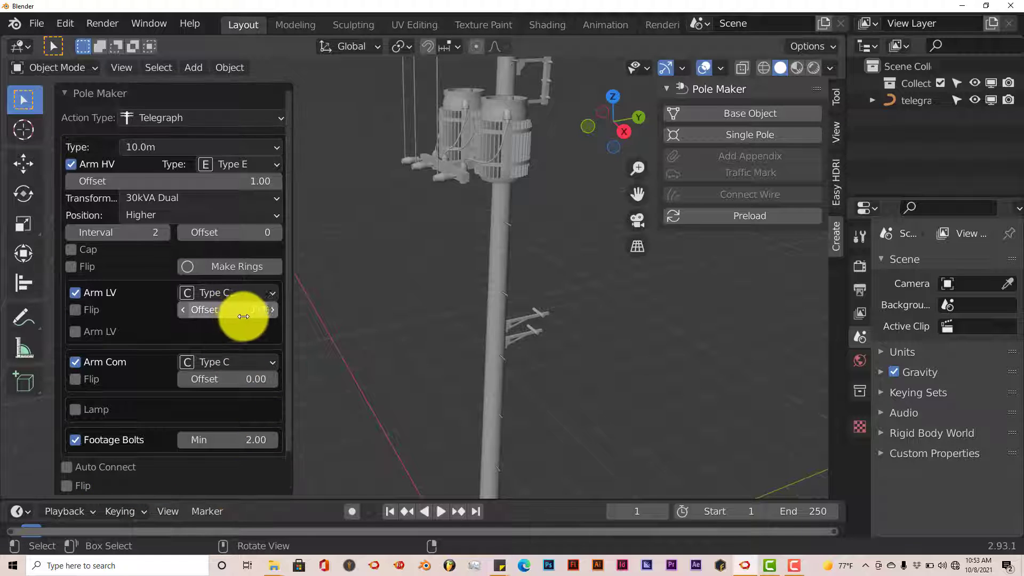
middle_drag(509, 331, 527, 345)
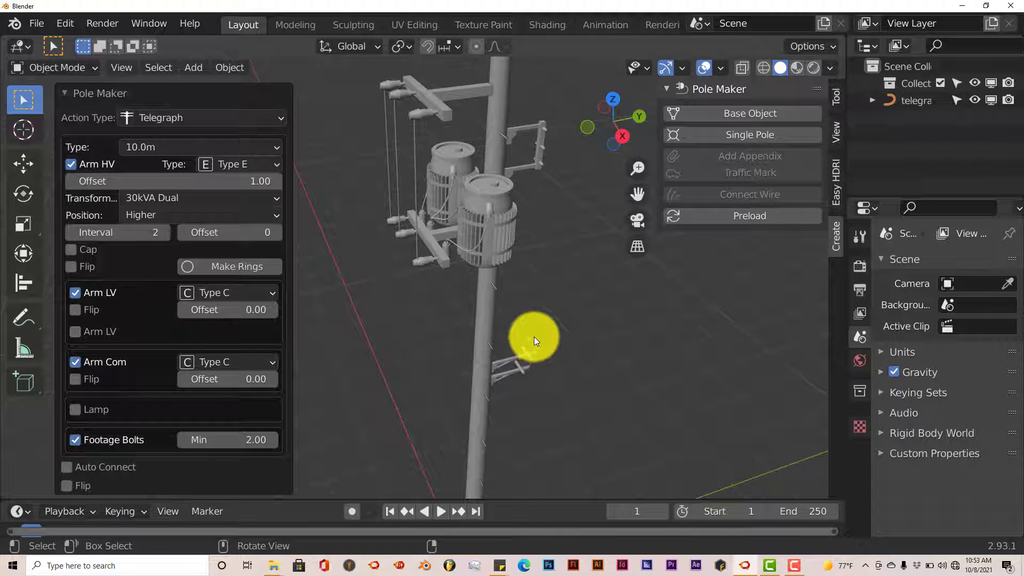
- Collapse the Pole Maker settings and delete the whole telegraph pole from the scene
click(70, 94)
middle_drag(506, 273, 513, 351)
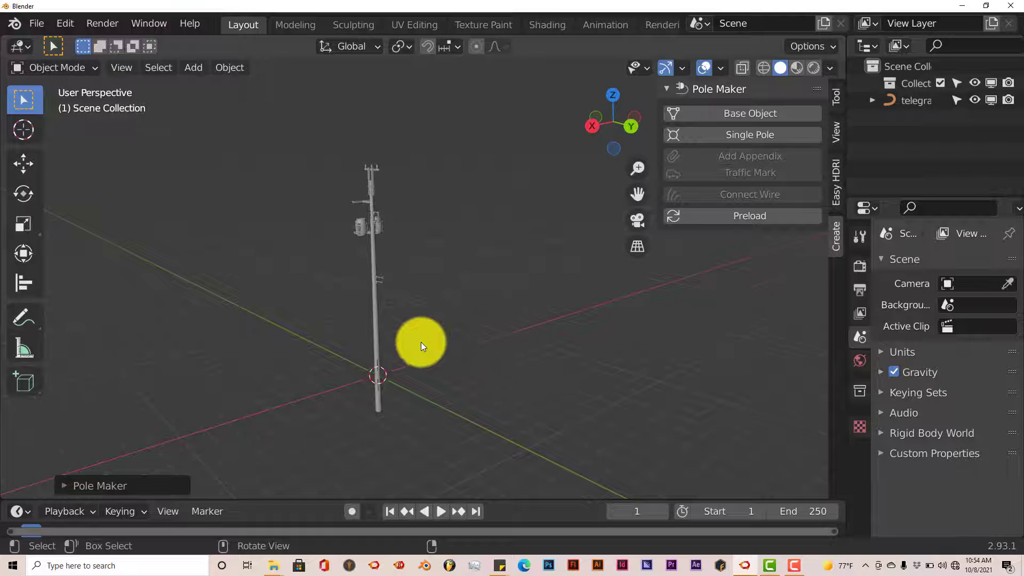
scroll(422, 346, up, 4)
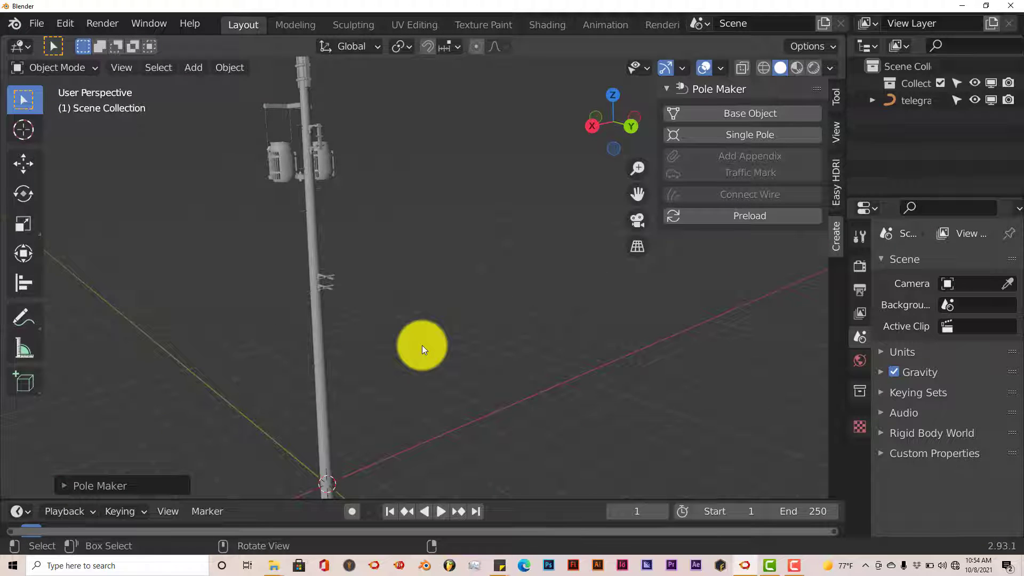
key(a)
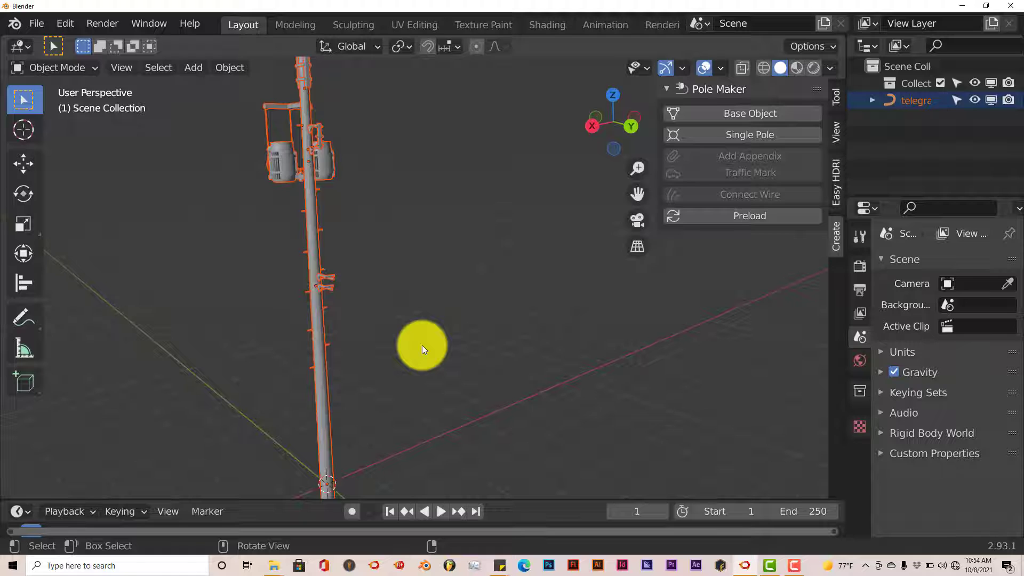
key(Delete)
scroll(417, 366, down, 1)
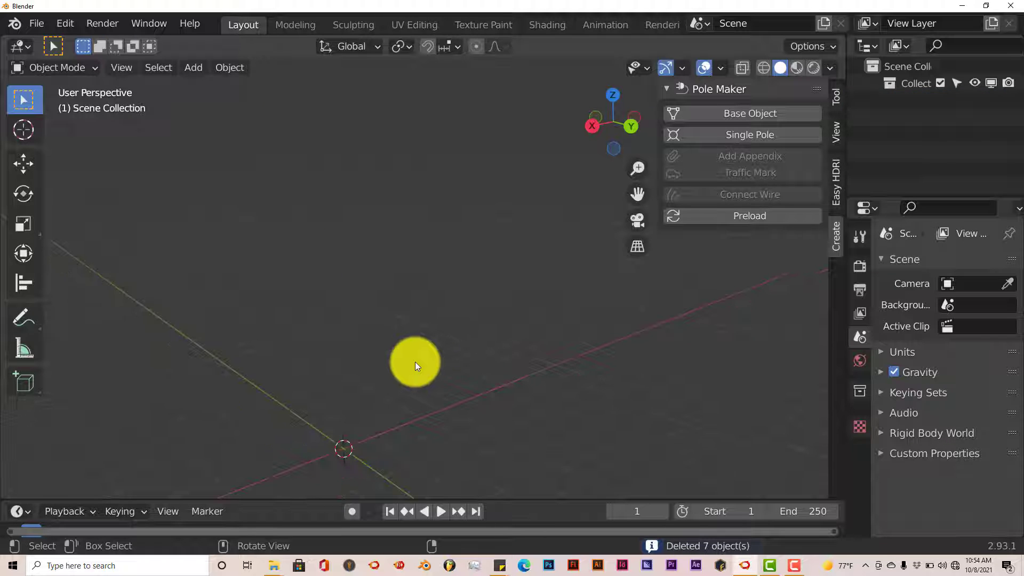
- Add a mesh plane at the scene origin
key(shift+a)
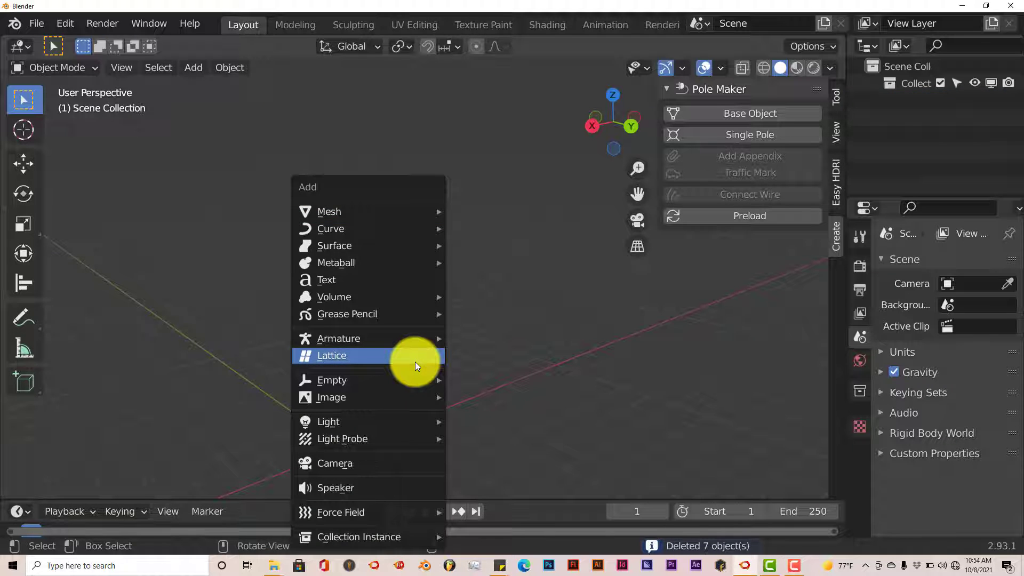
mouse_move(431, 208)
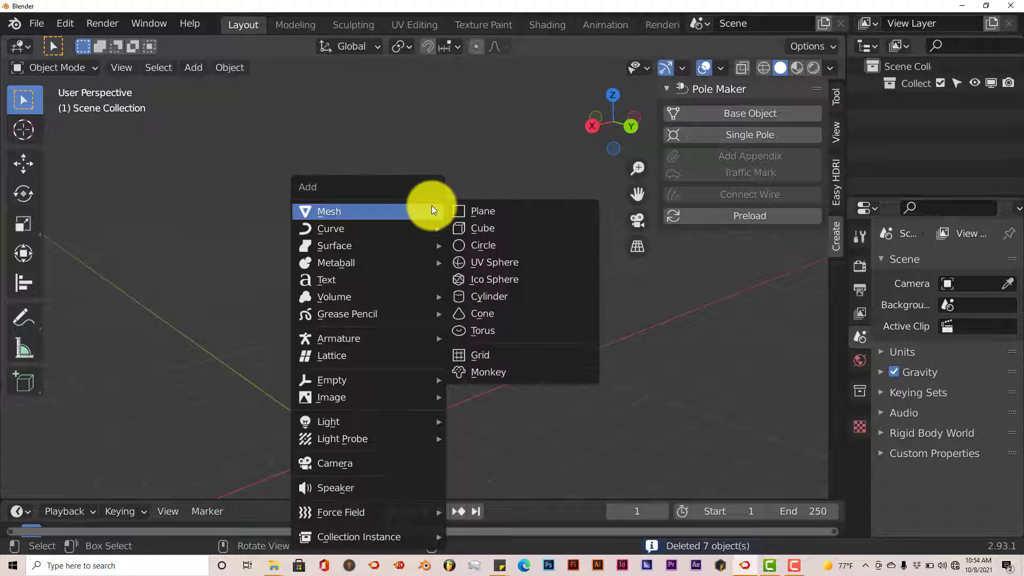
click(488, 210)
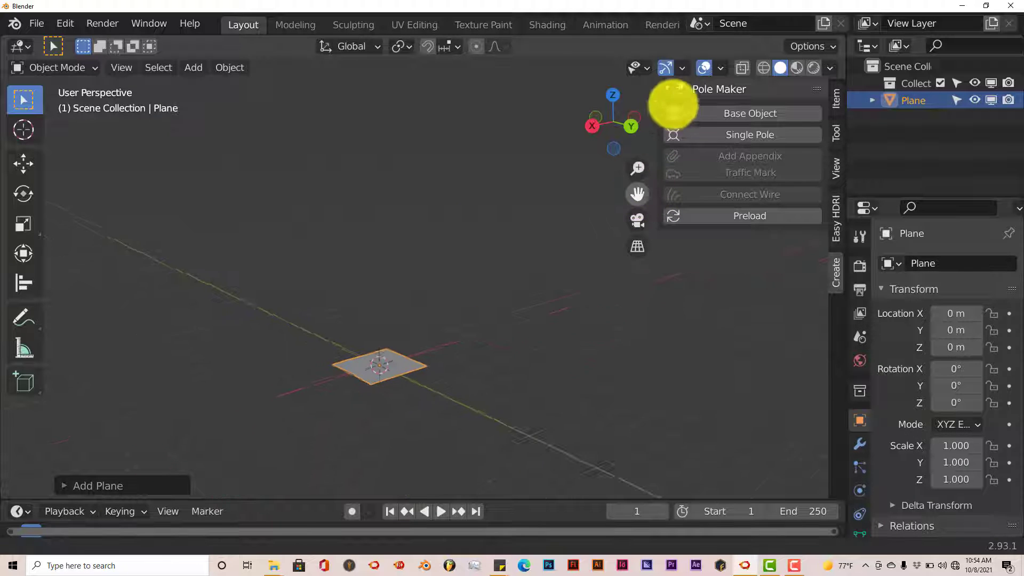
scroll(460, 353, up, 5)
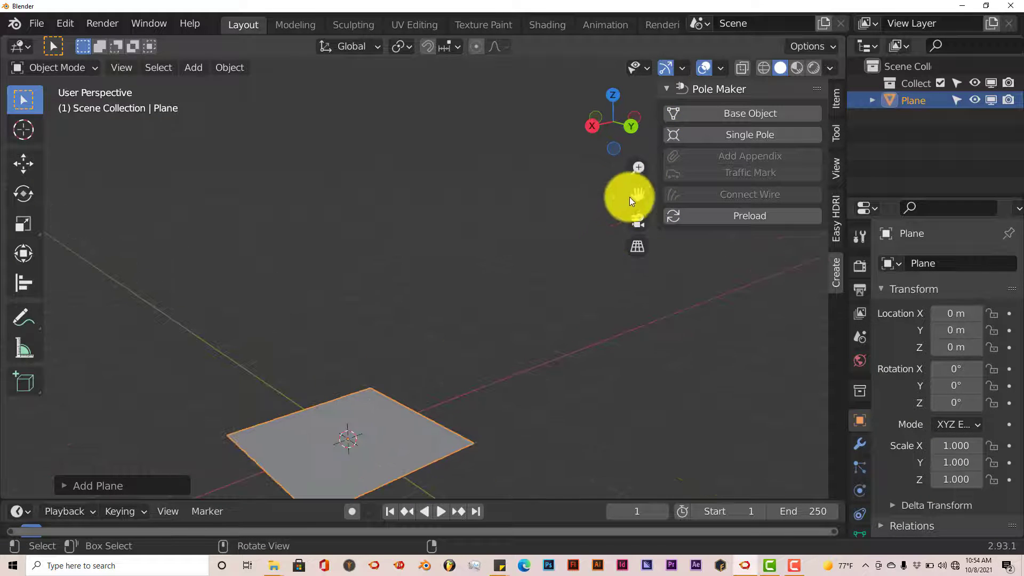
drag(630, 196, 389, 342)
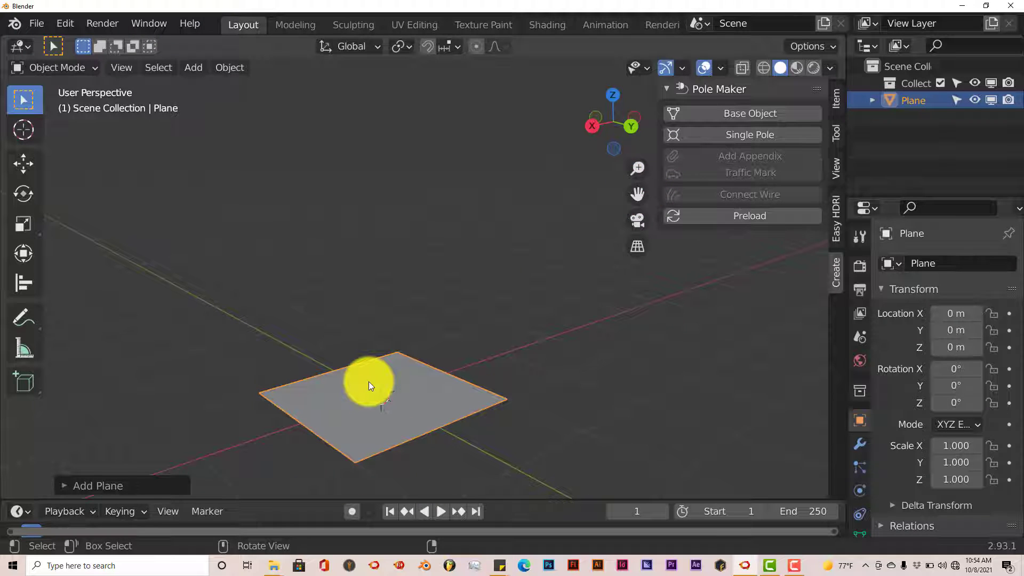
- In Edit Mode, delete the plane's rear corner vertex so that three vertices are left
key(Tab)
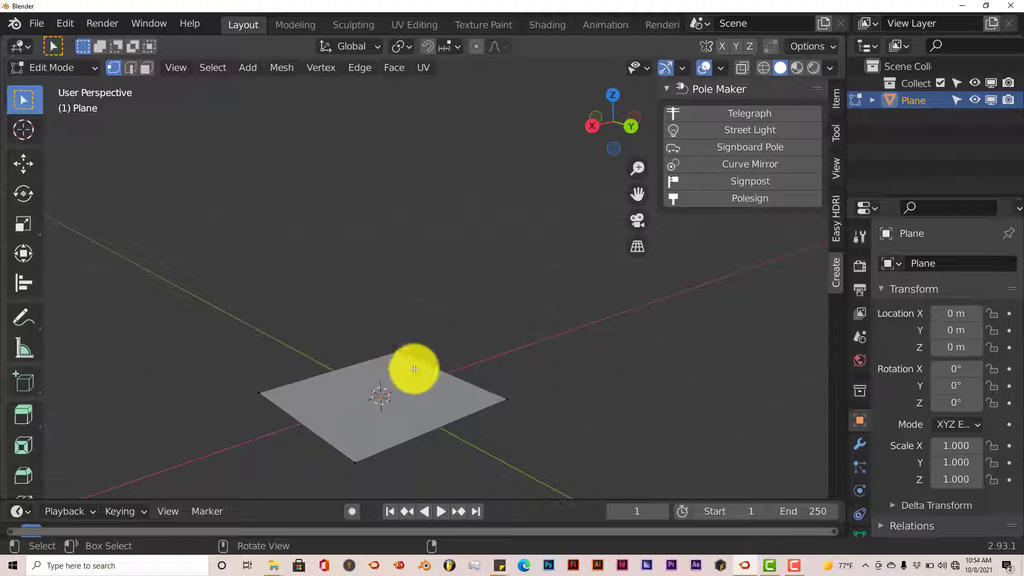
key(x)
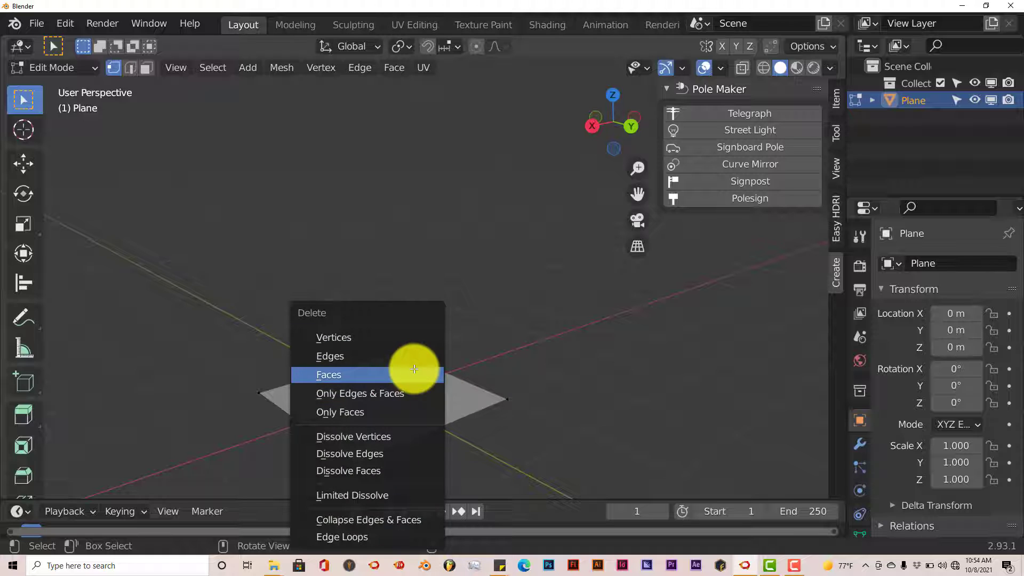
click(394, 339)
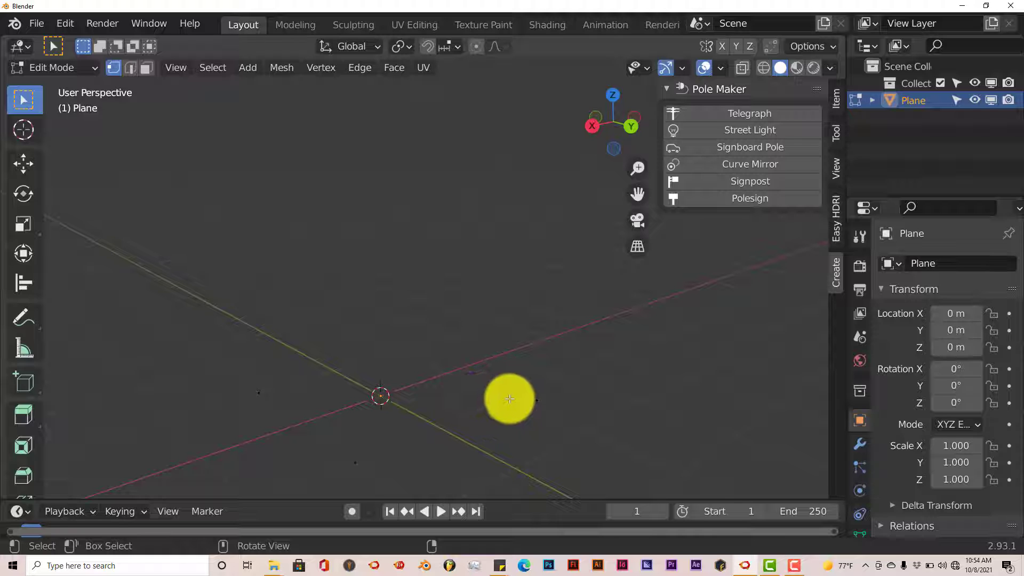
- Move the plane's end vertex farther away from the other two vertices
scroll(524, 415, down, 1)
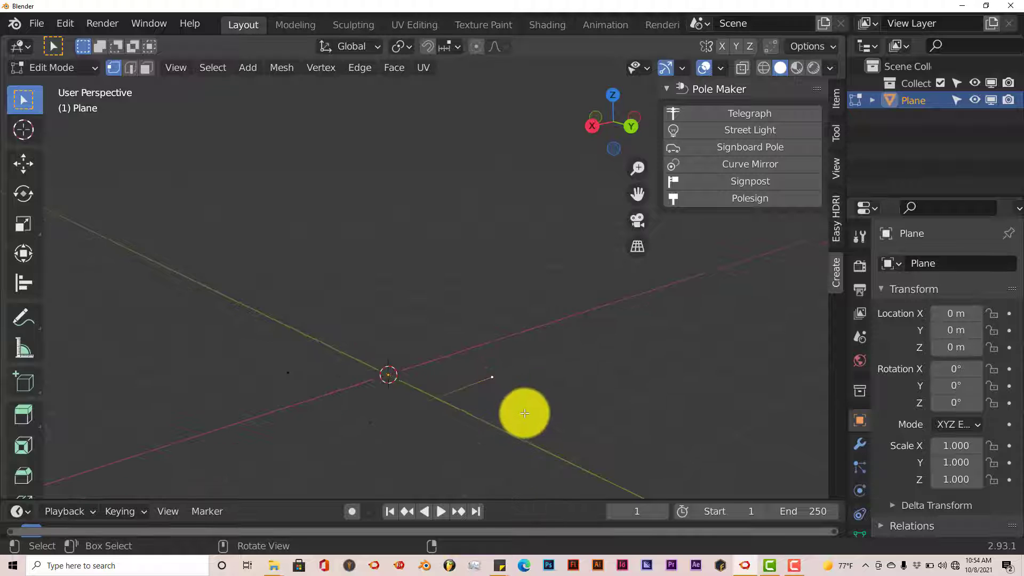
click(30, 169)
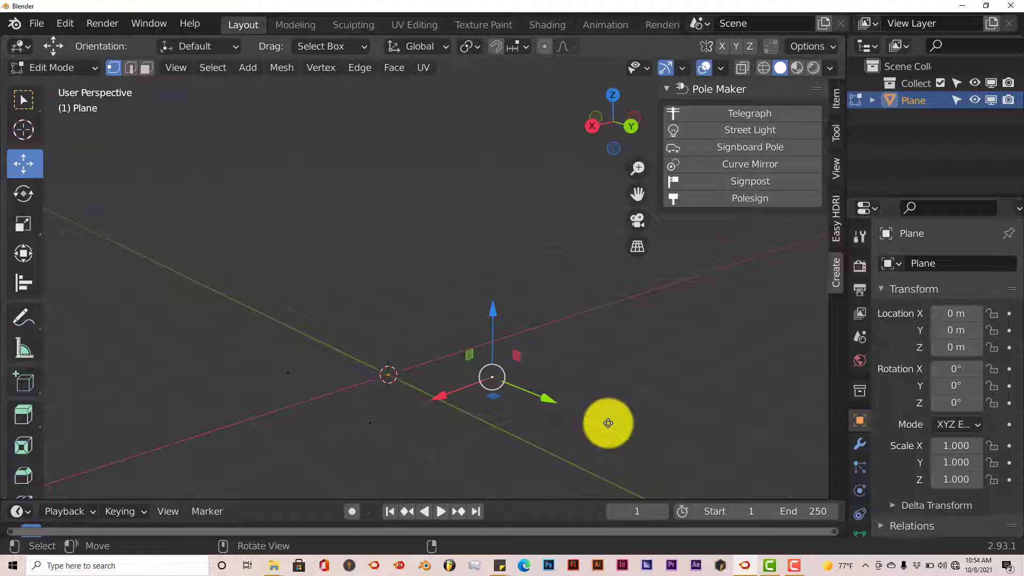
key(ctrl+shift+z)
middle_drag(599, 455, 533, 434)
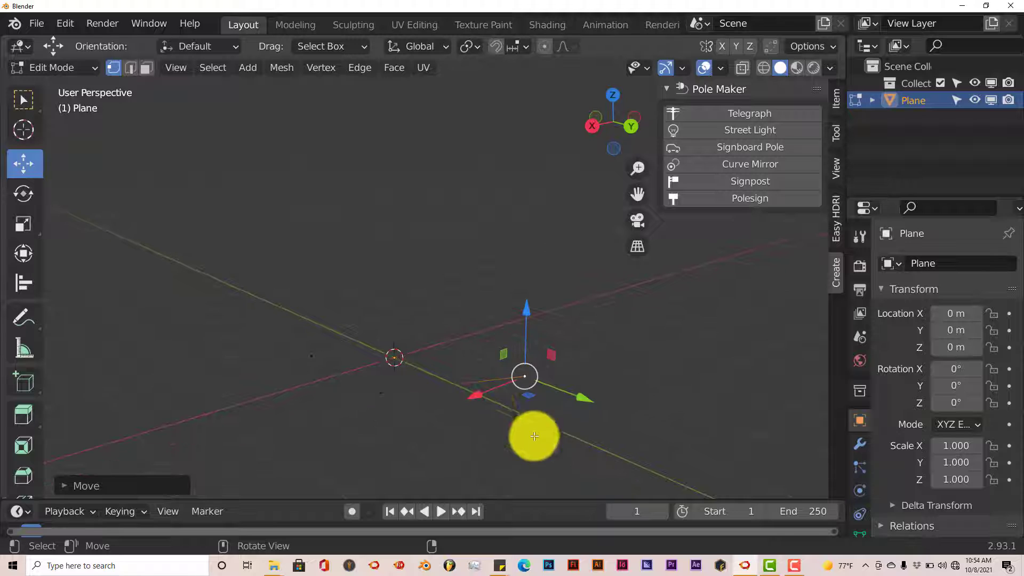
key(g)
click(507, 441)
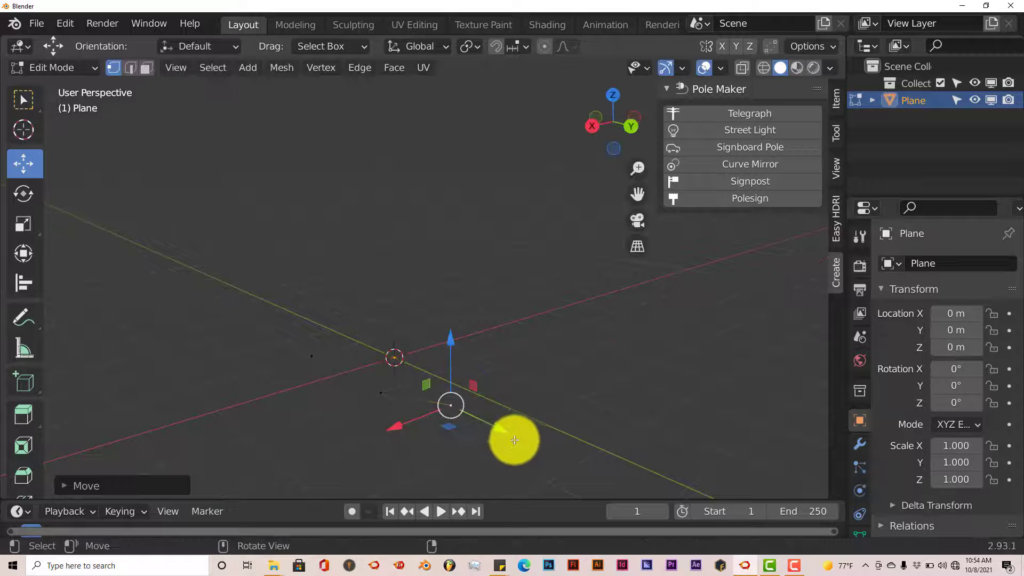
key(g)
click(597, 473)
- Select all three vertices of the plane and generate telegraph poles on them
middle_drag(521, 464, 551, 464)
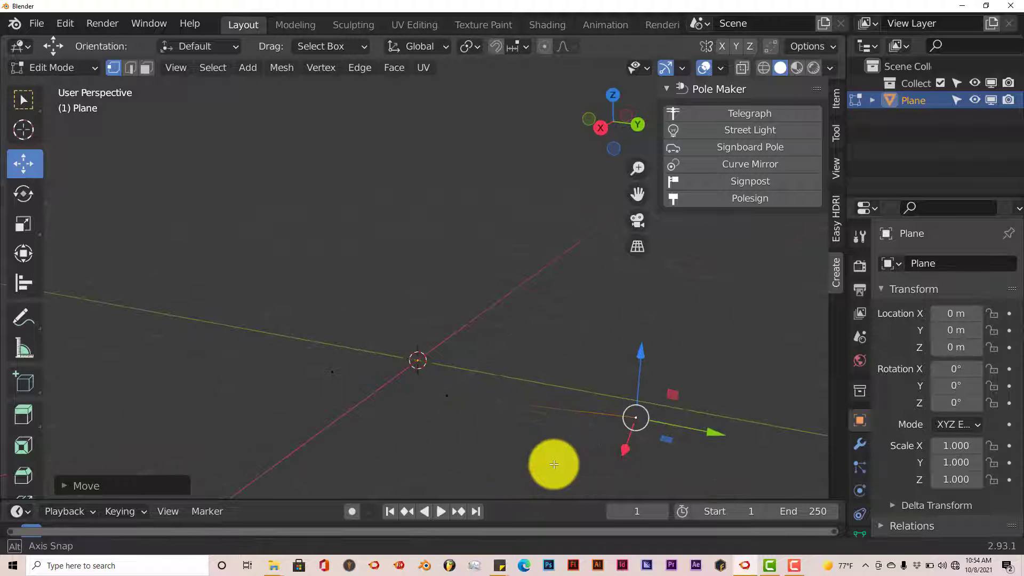
scroll(495, 444, down, 2)
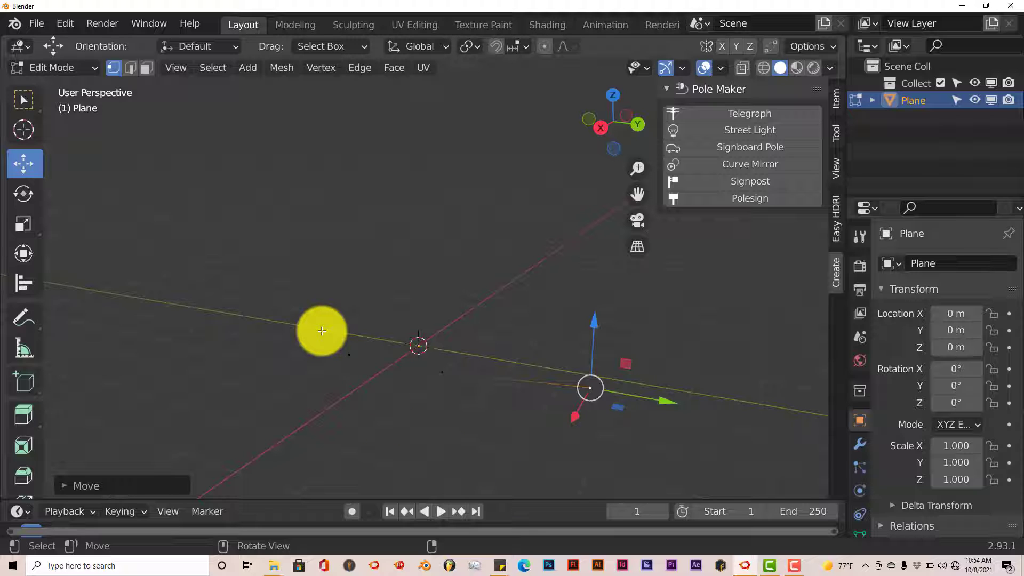
drag(320, 327, 668, 439)
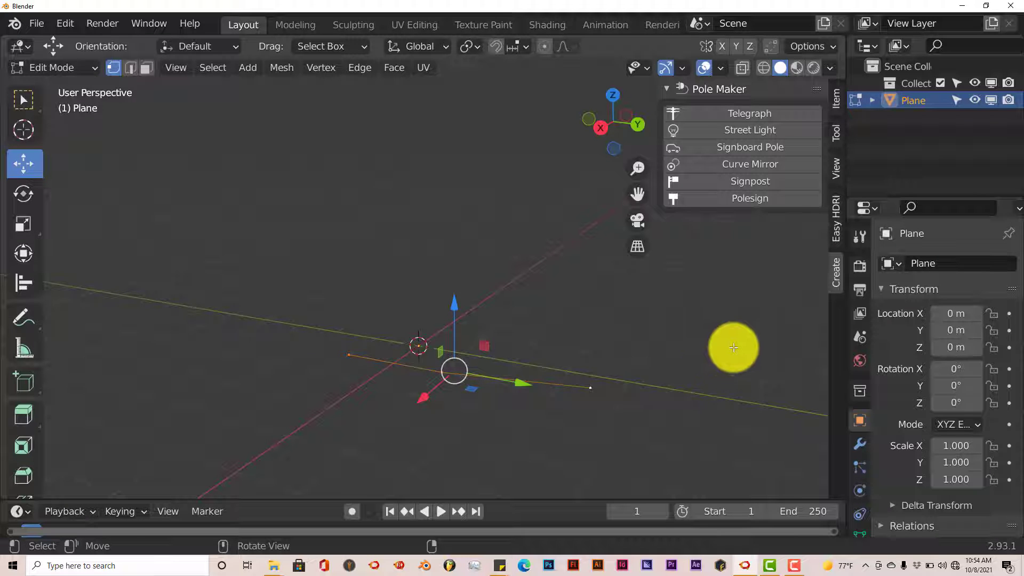
click(750, 113)
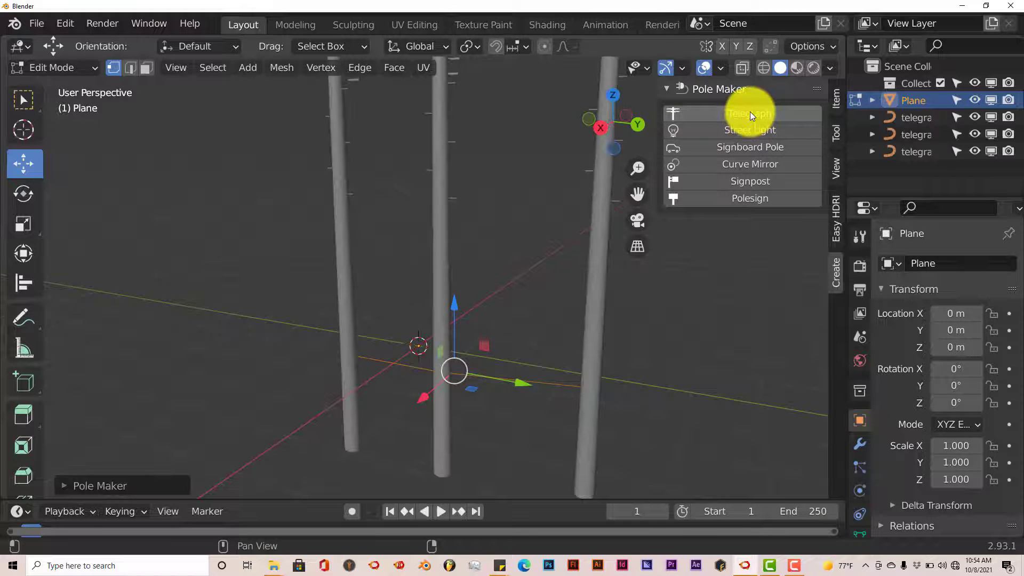
- Examine the generated telegraph poles from several sides, from their bases to their tops
scroll(637, 273, down, 3)
middle_drag(637, 272, 435, 389)
scroll(441, 384, up, 4)
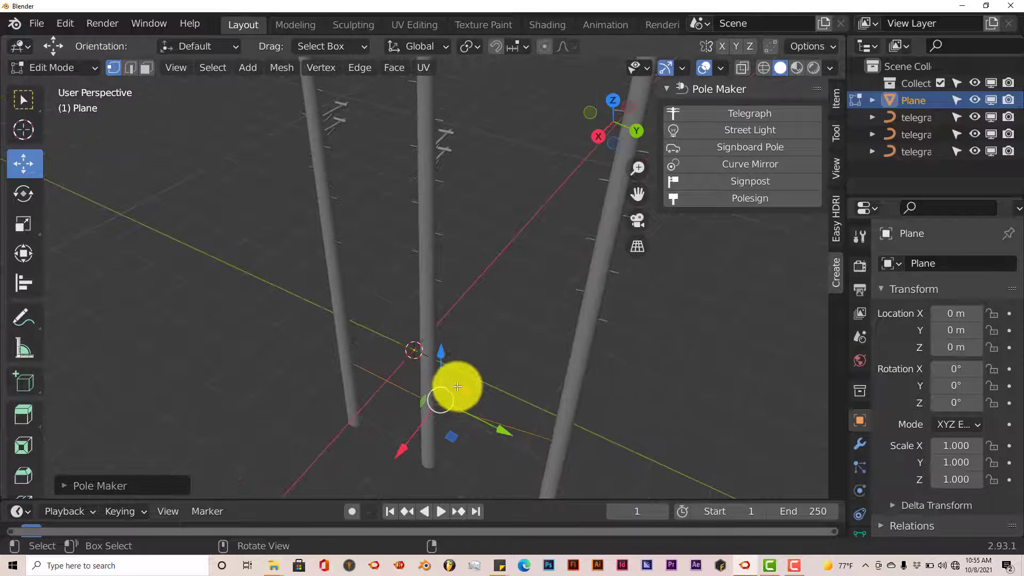
scroll(450, 383, down, 4)
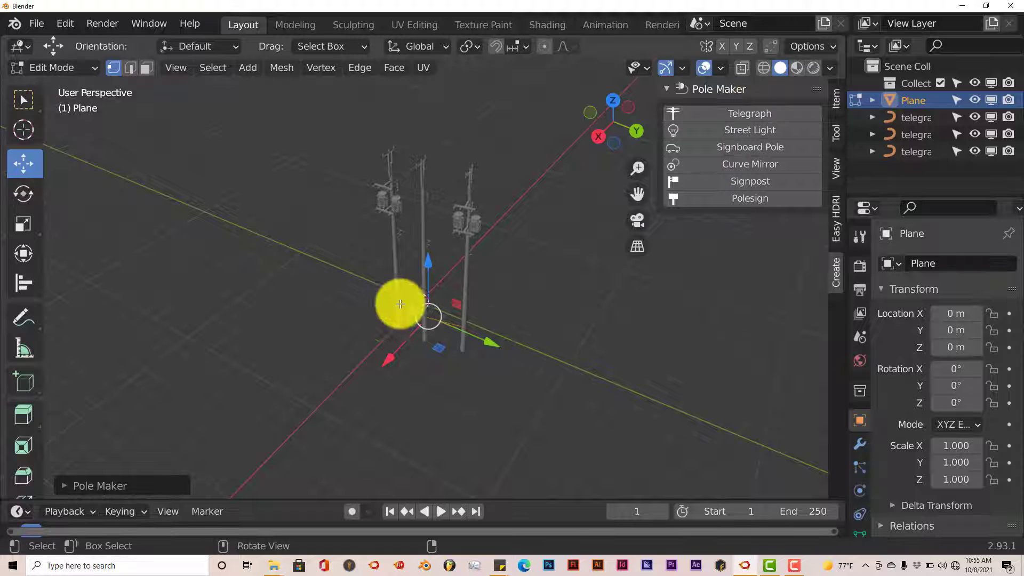
middle_drag(533, 366, 327, 370)
scroll(353, 386, up, 4)
scroll(446, 390, up, 3)
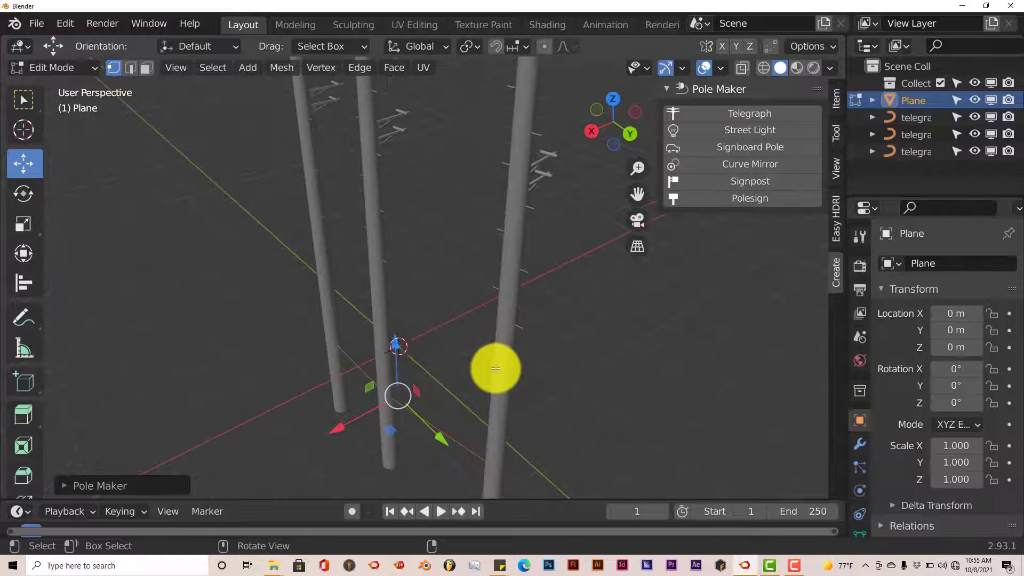
scroll(507, 326, down, 2)
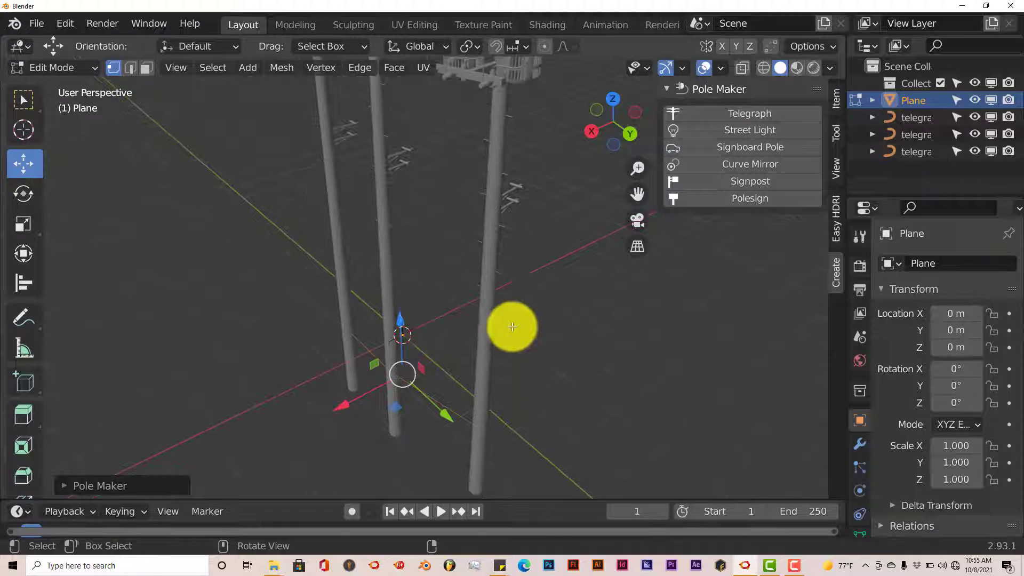
middle_drag(508, 327, 450, 350)
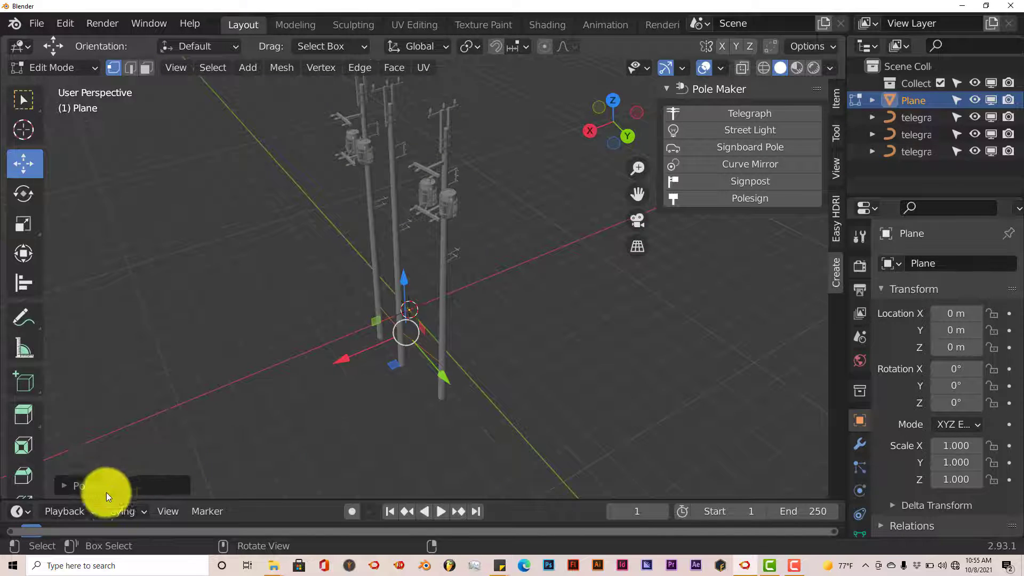
- Expand the Pole Maker settings and enable Auto Connect to string wires between the poles
click(64, 485)
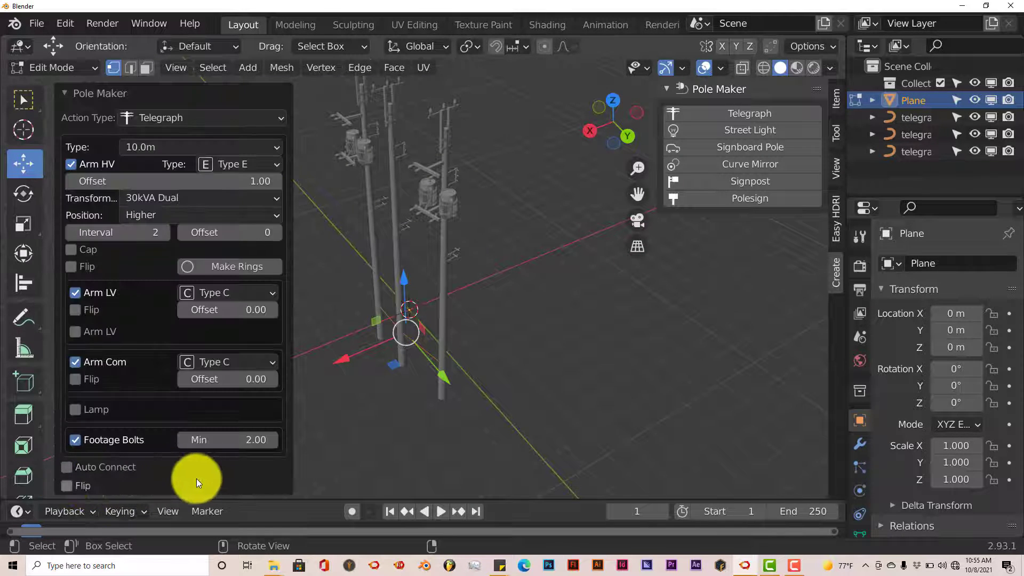
scroll(256, 395, down, 2)
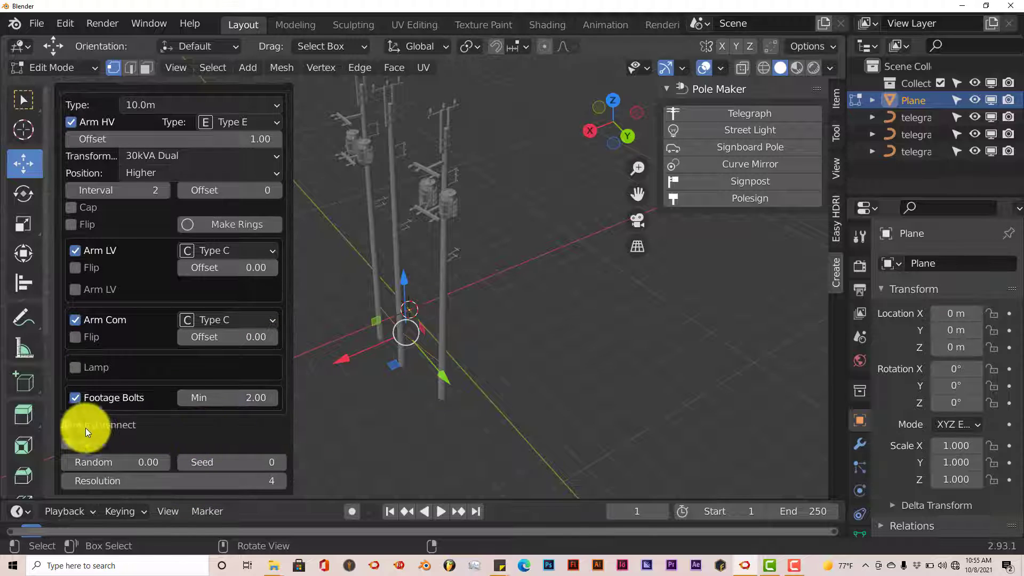
click(67, 425)
- Inspect the wires between the poles, their arms and transformers, both close up and from a distance
middle_drag(378, 367, 562, 369)
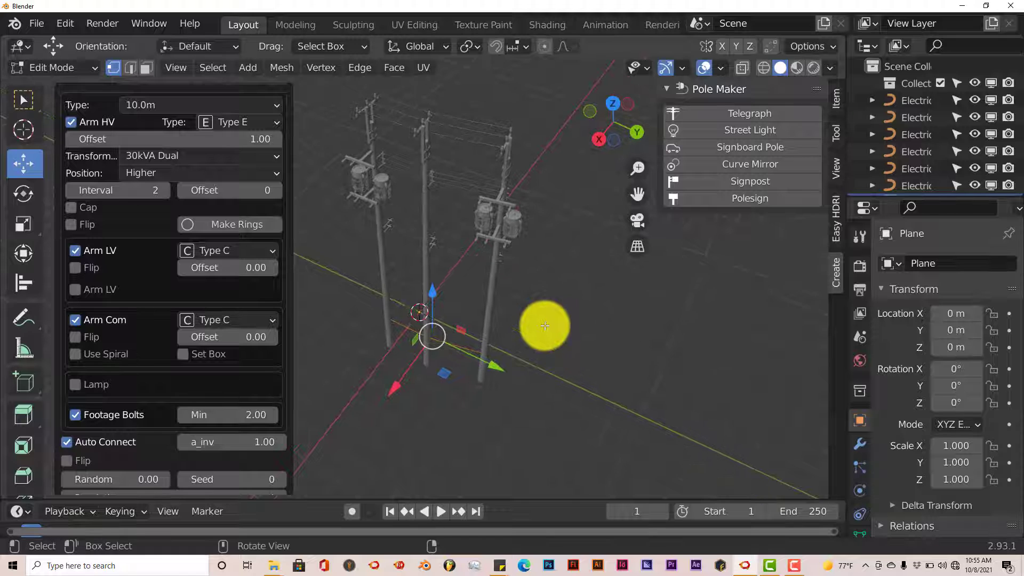
drag(638, 194, 656, 273)
scroll(485, 259, up, 5)
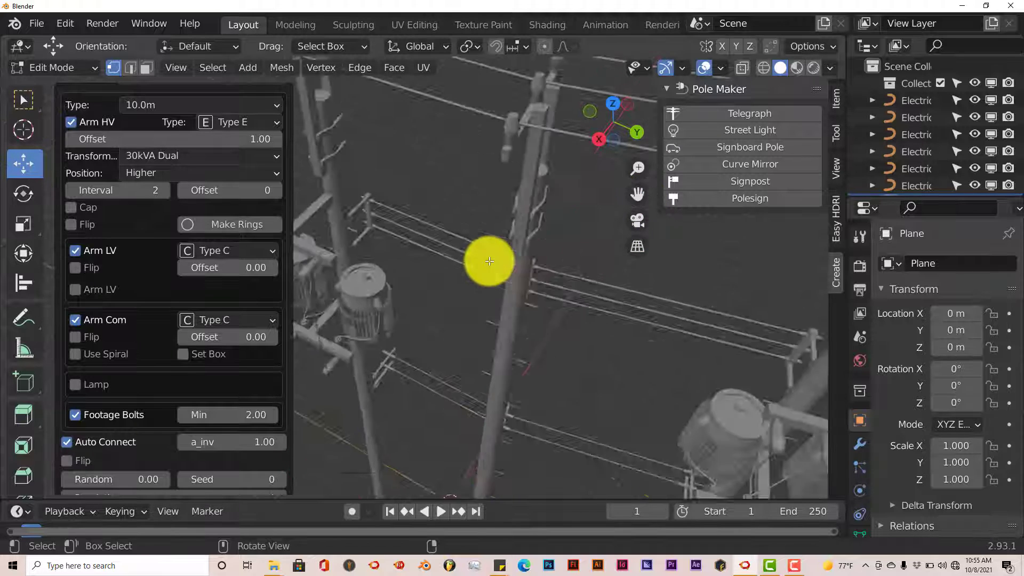
scroll(487, 260, up, 2)
scroll(480, 261, down, 2)
middle_drag(480, 261, 526, 302)
scroll(480, 256, down, 4)
scroll(487, 277, up, 3)
scroll(530, 299, up, 2)
scroll(525, 301, down, 5)
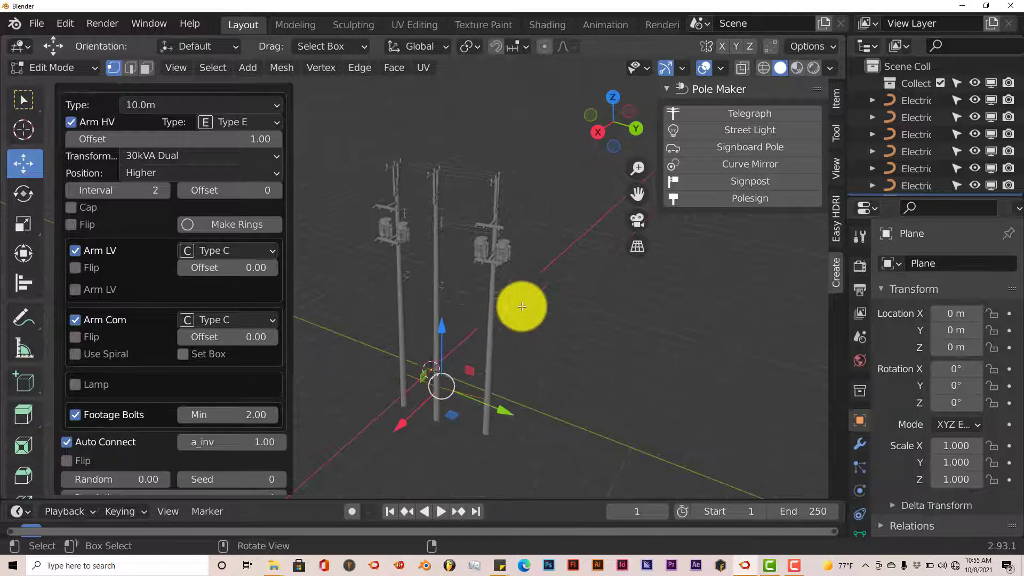
scroll(510, 352, up, 5)
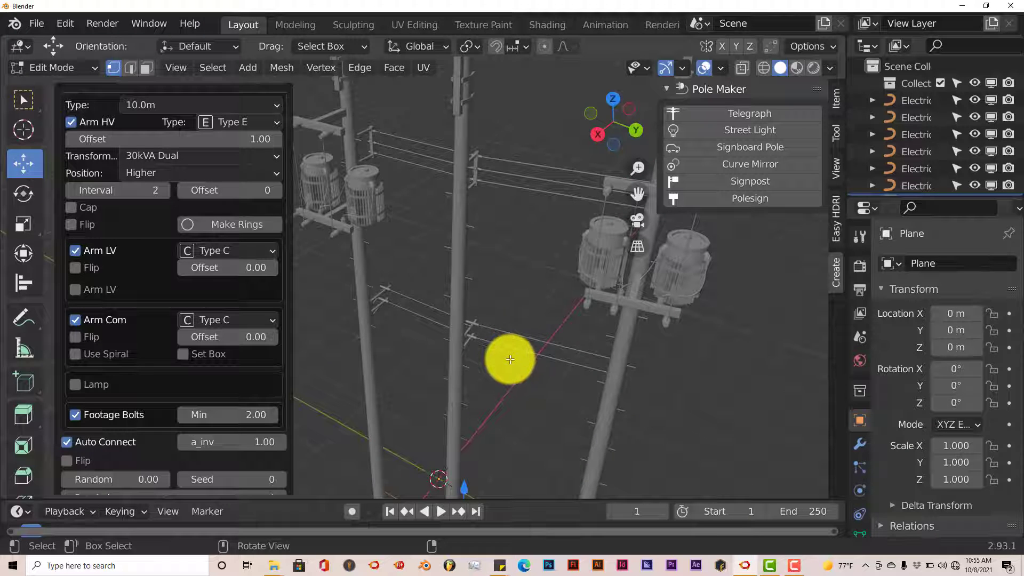
scroll(511, 360, down, 2)
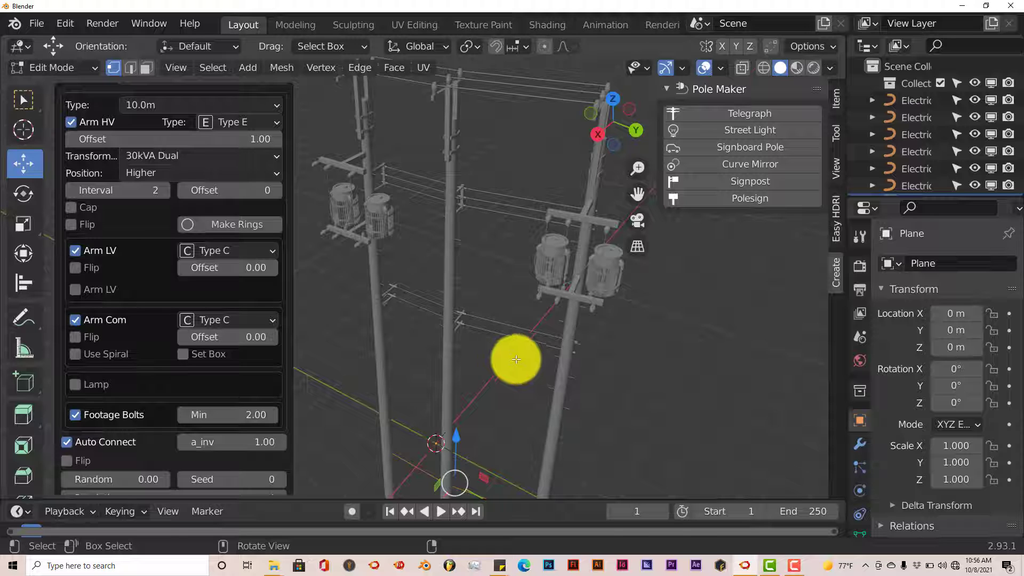
- Examine the wire-connected telegraph poles from a distance and up close, and collapse the Pole Maker settings
scroll(508, 363, down, 4)
middle_drag(496, 364, 496, 362)
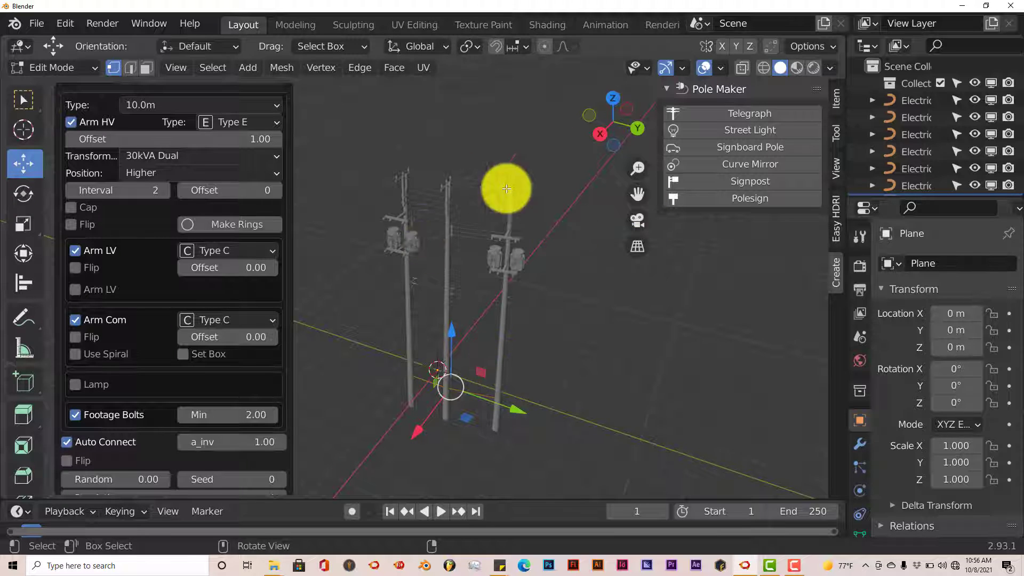
scroll(464, 278, up, 5)
middle_drag(489, 321, 505, 336)
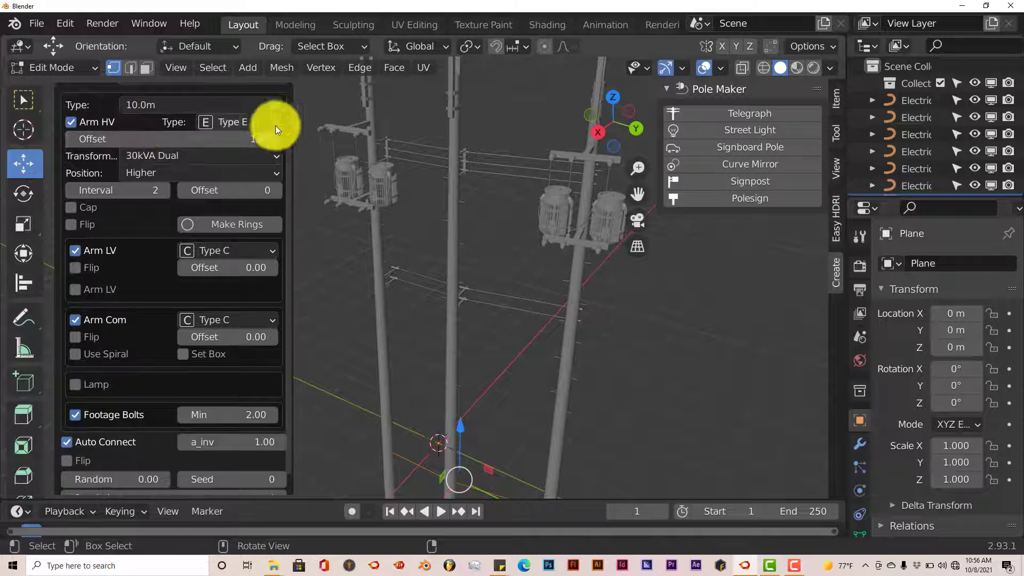
scroll(270, 139, up, 2)
click(68, 94)
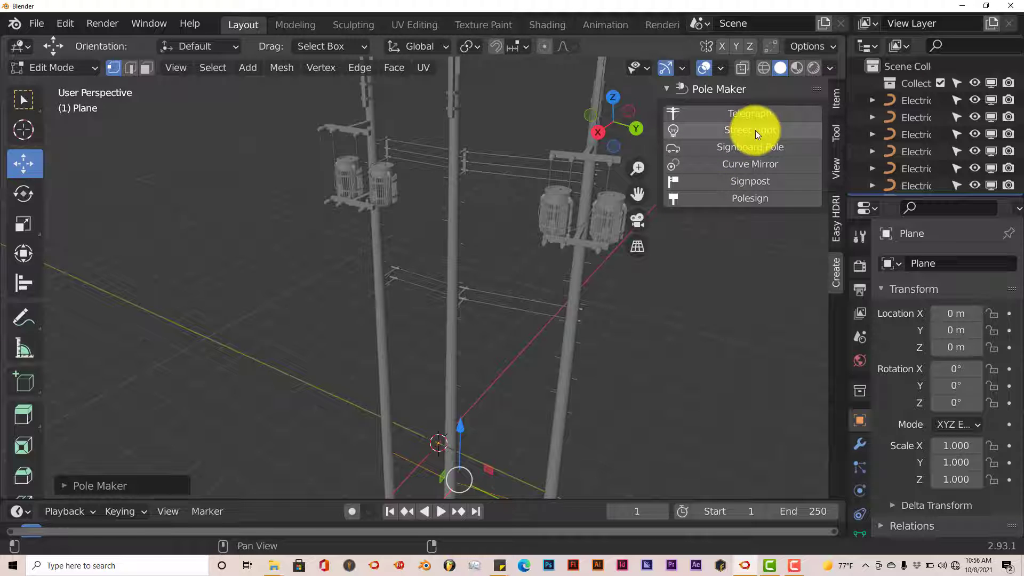
middle_drag(583, 315, 427, 352)
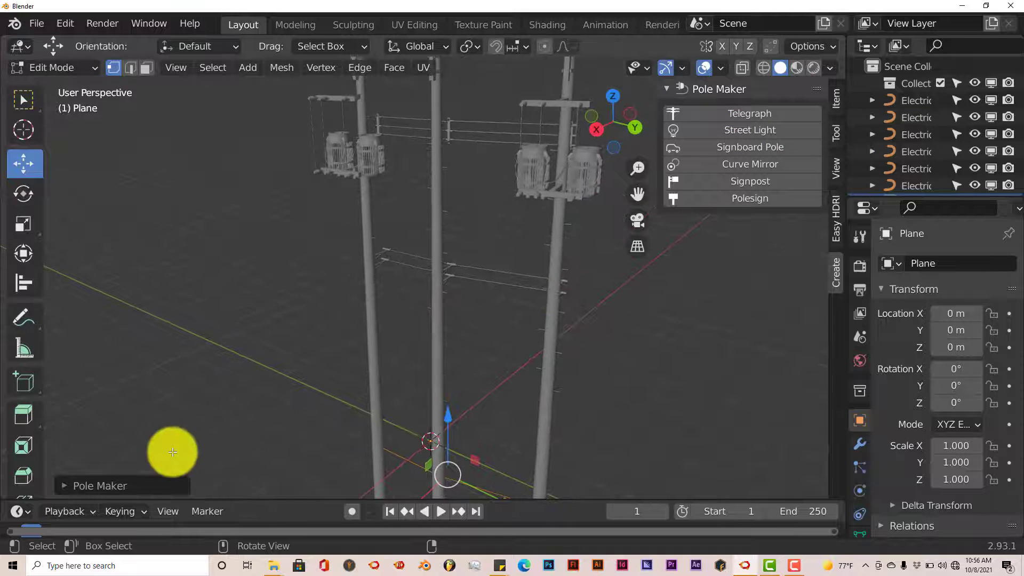
- Reopen the Pole Maker settings and enable Lamp for the telegraph poles
click(61, 483)
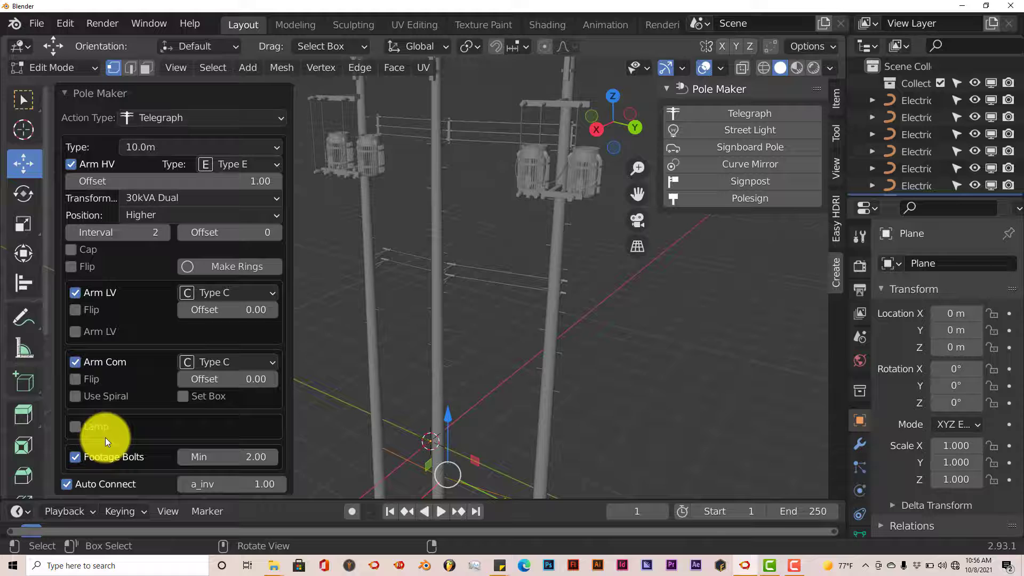
click(77, 427)
middle_drag(591, 431, 414, 382)
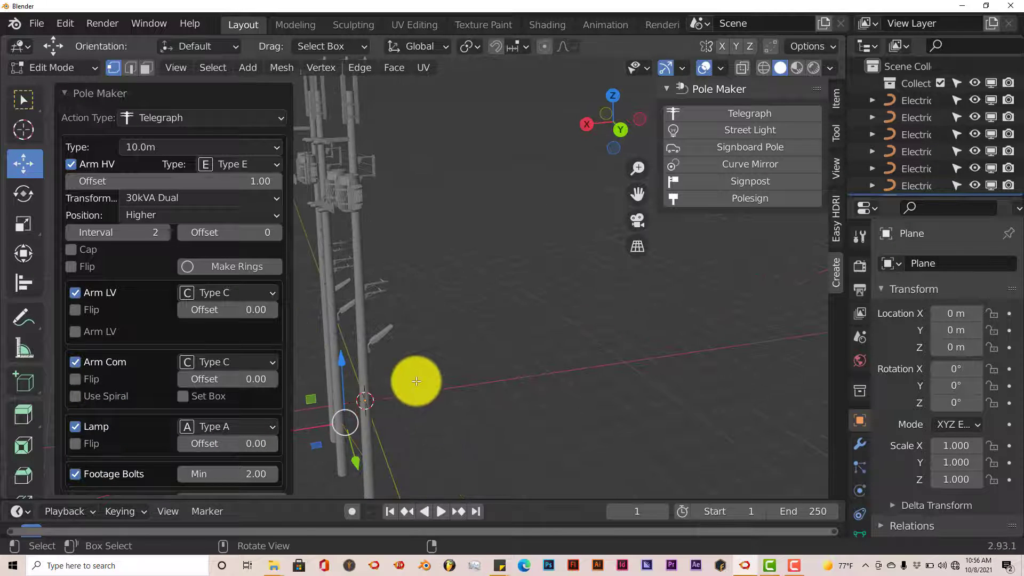
- Examine the lamps mounted on the telegraph poles from several angles, and collapse the Pole Maker settings
drag(638, 195, 732, 194)
middle_drag(732, 194, 496, 354)
drag(641, 193, 702, 171)
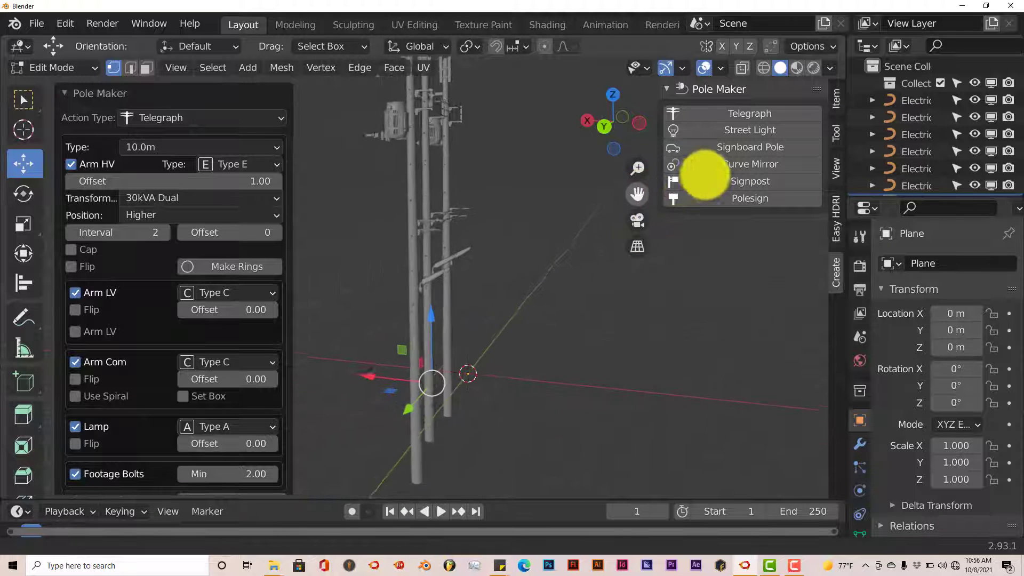
scroll(520, 315, up, 5)
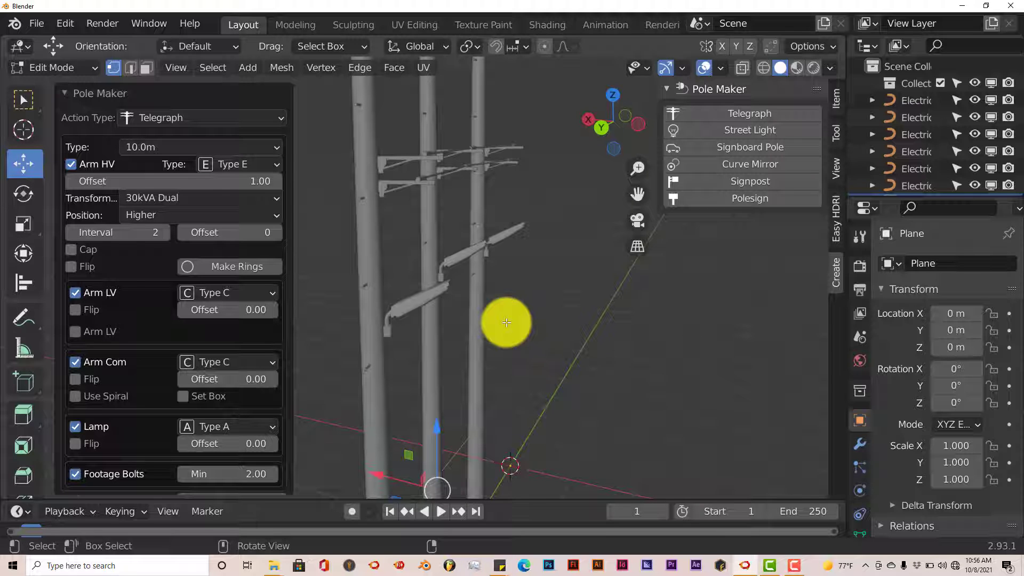
middle_drag(506, 323, 523, 338)
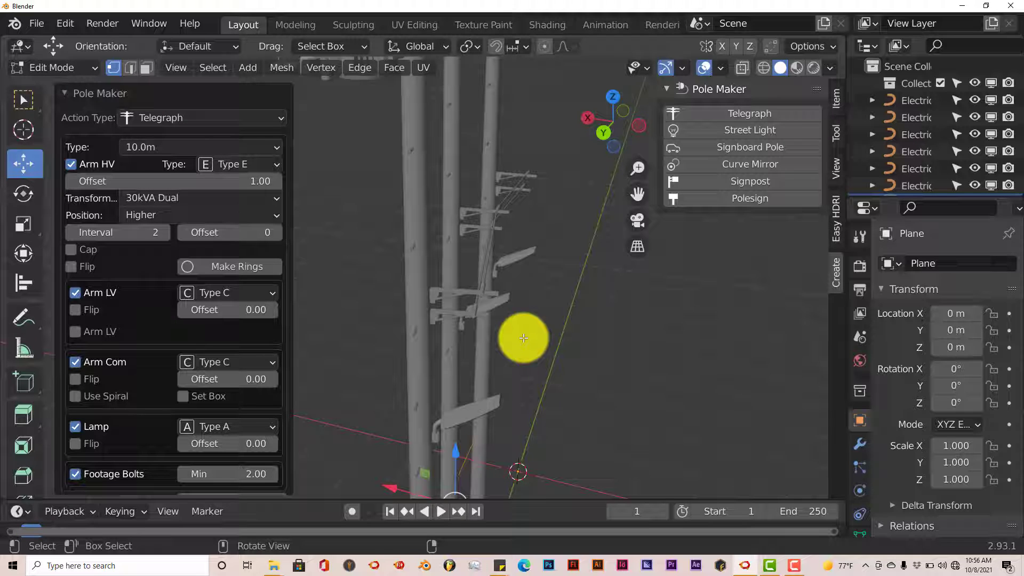
scroll(533, 345, down, 2)
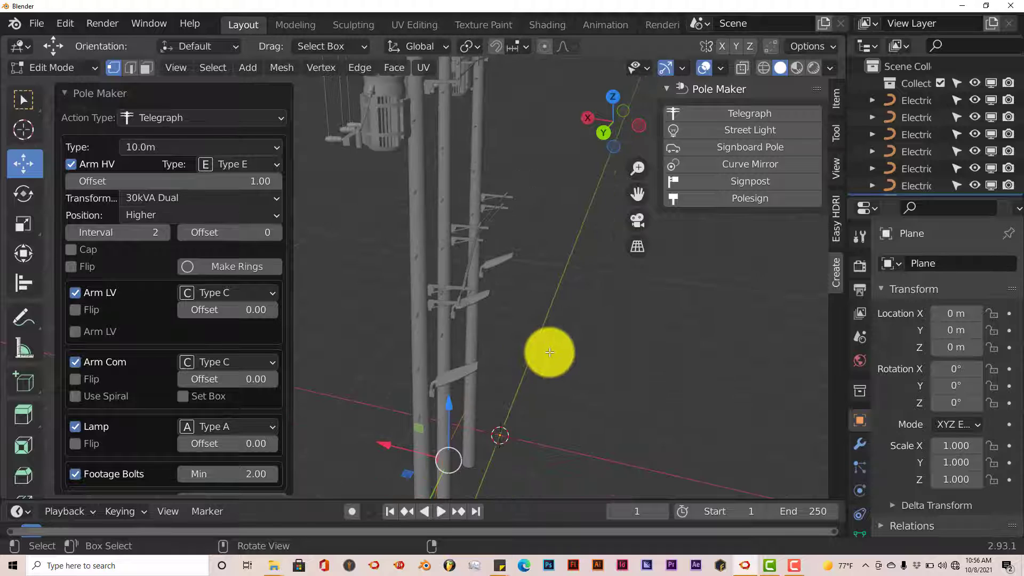
middle_drag(549, 354, 578, 350)
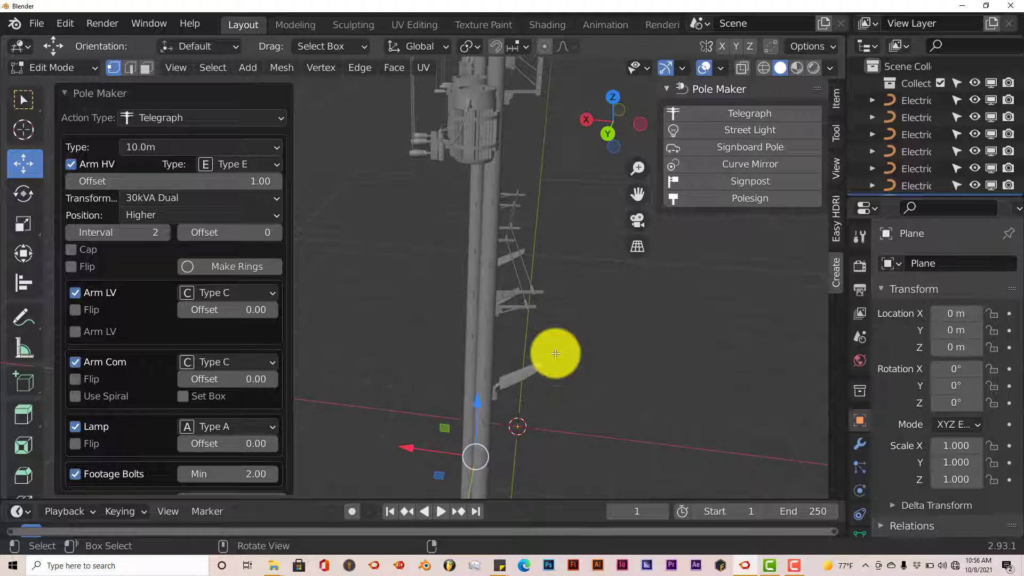
middle_drag(555, 354, 512, 264)
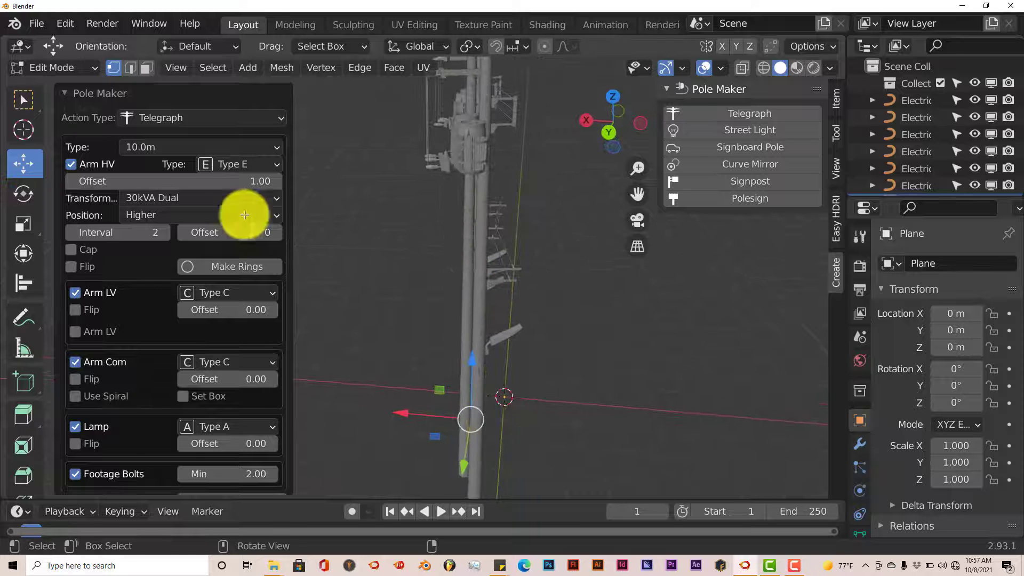
click(66, 93)
scroll(488, 304, up, 2)
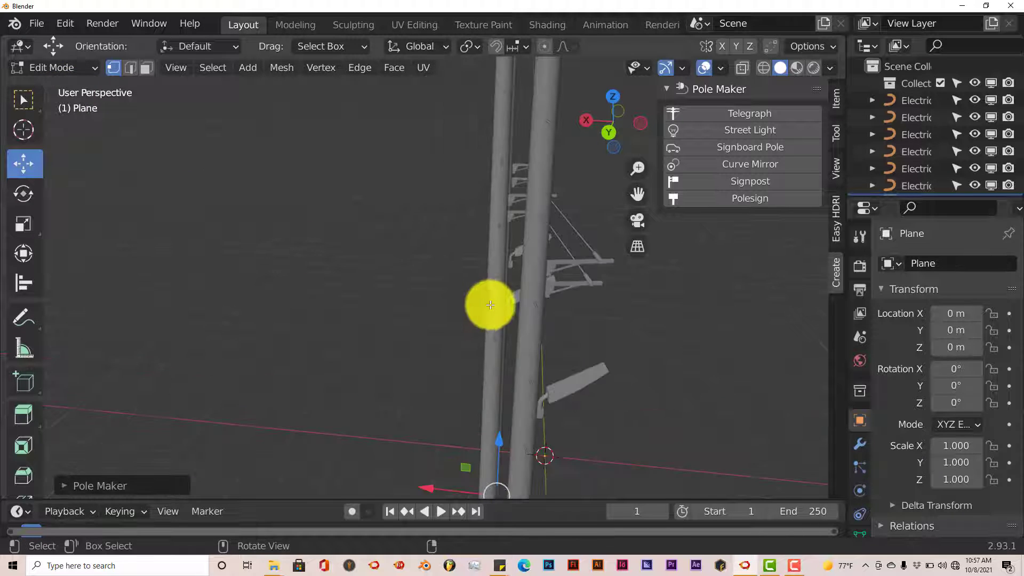
scroll(487, 304, down, 2)
scroll(487, 304, down, 1)
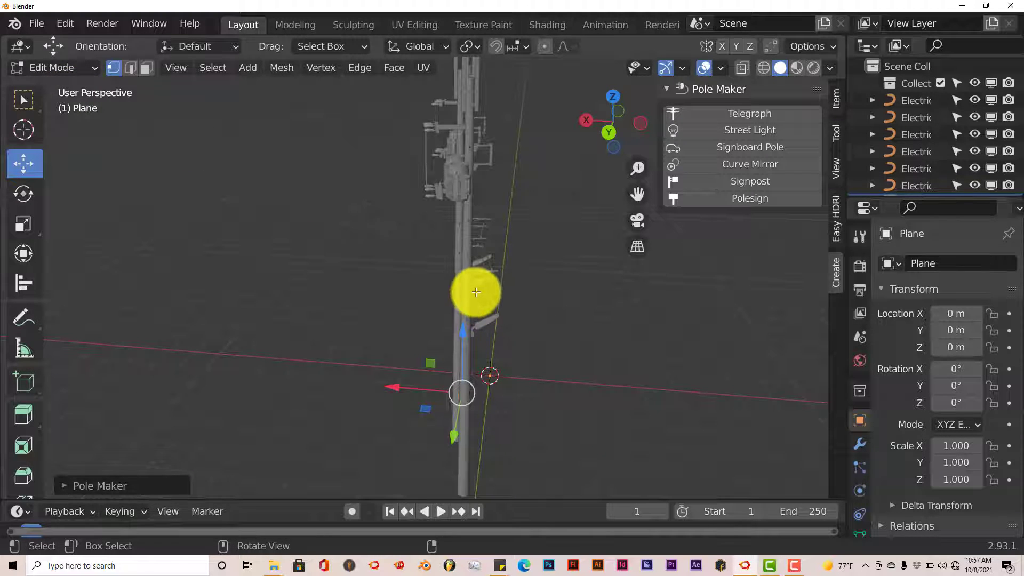
middle_drag(475, 292, 445, 293)
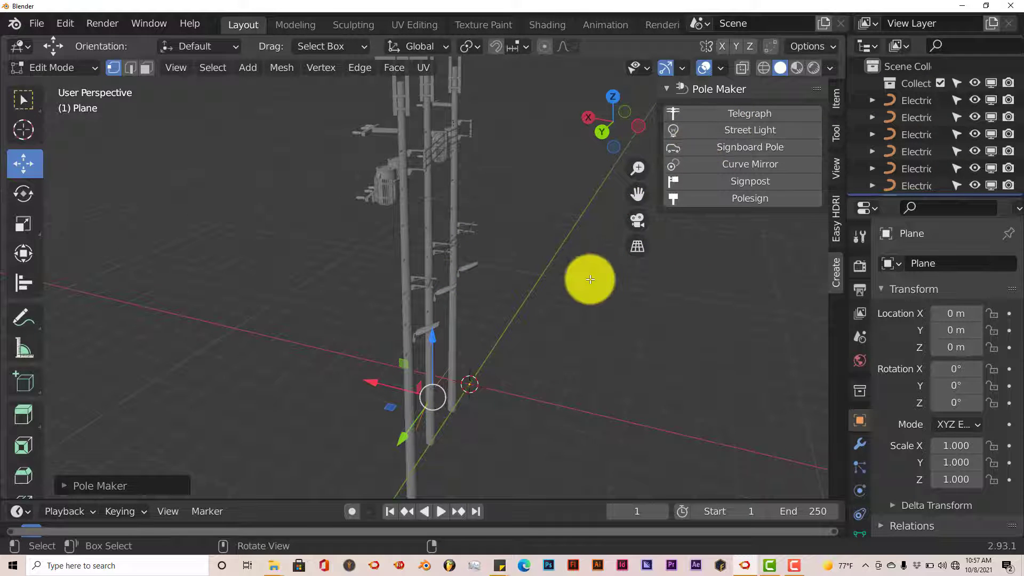
click(589, 279)
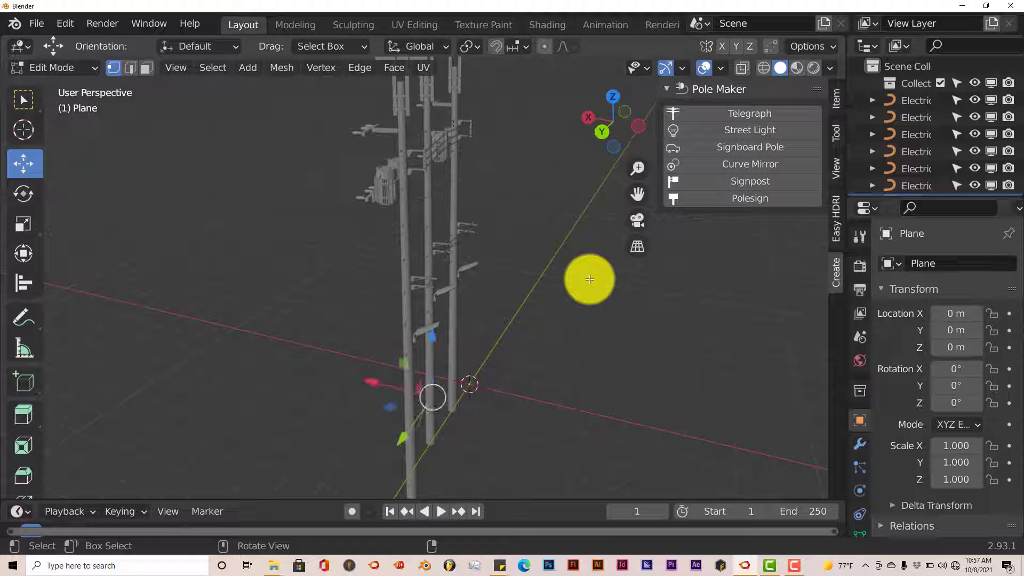
- Delete the selected vertices of the base plane under the telegraph poles
scroll(590, 279, down, 4)
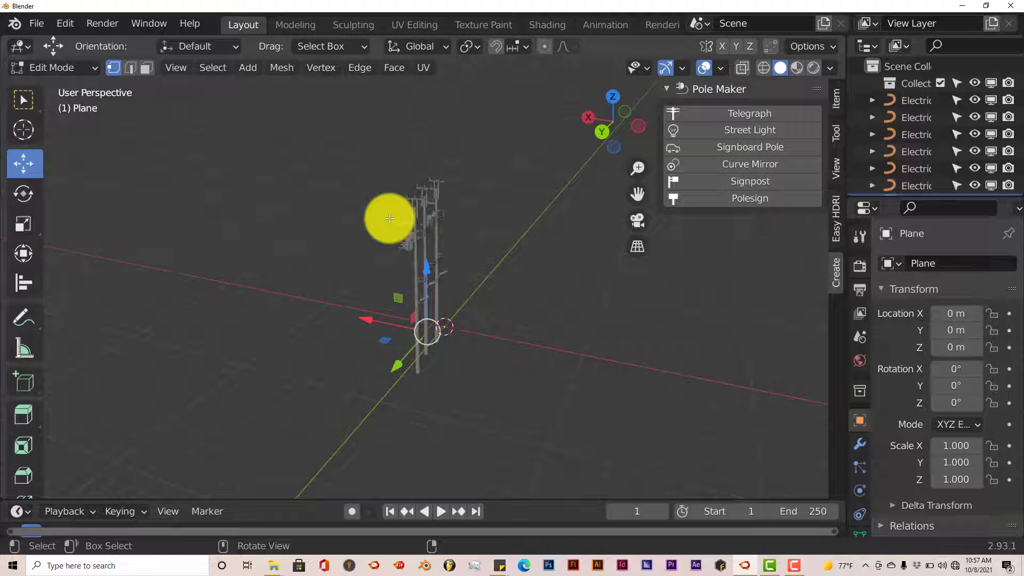
key(x)
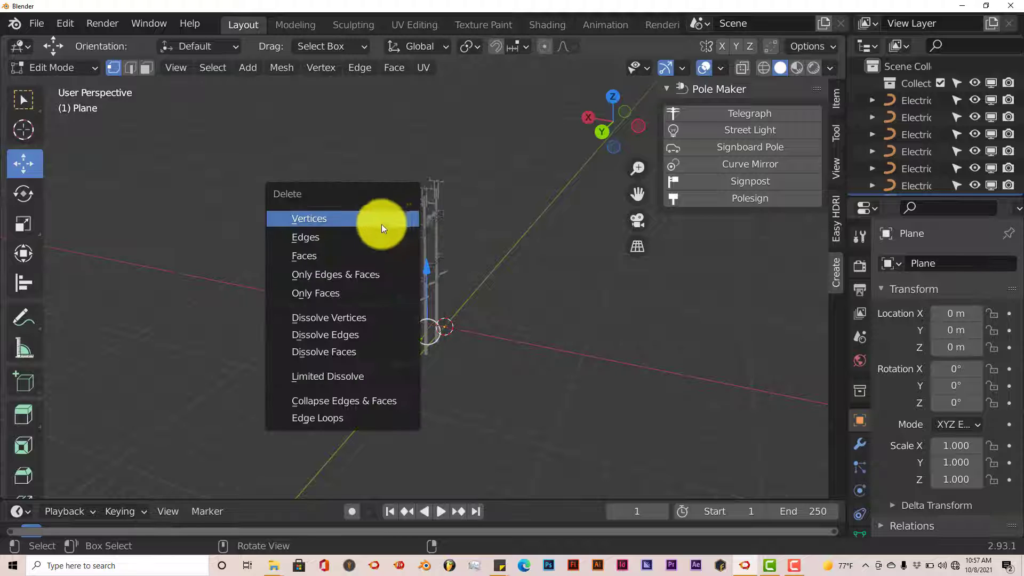
click(382, 227)
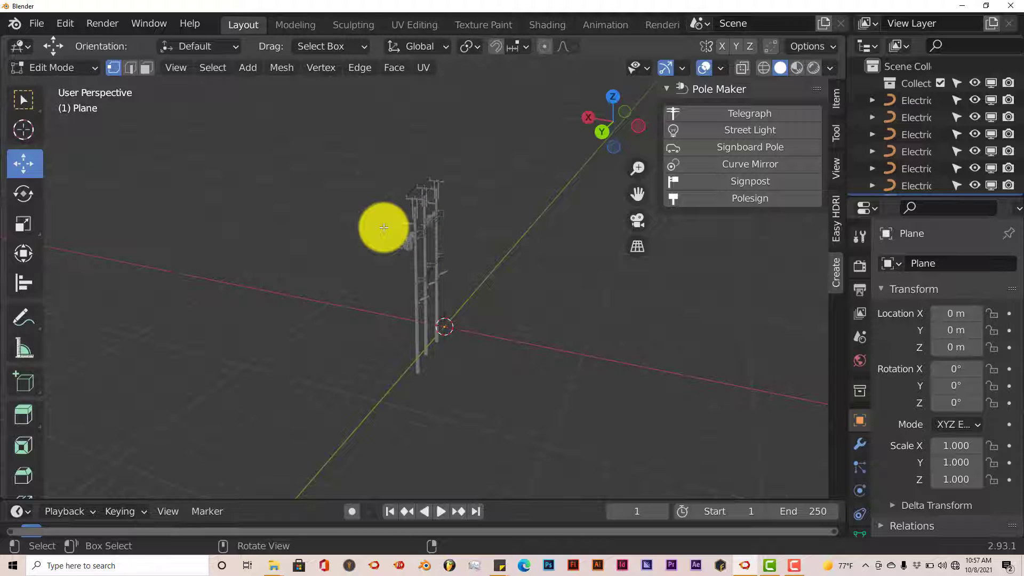
mouse_move(350, 231)
middle_down()
mouse_move(373, 245)
mouse_move(358, 241)
middle_up()
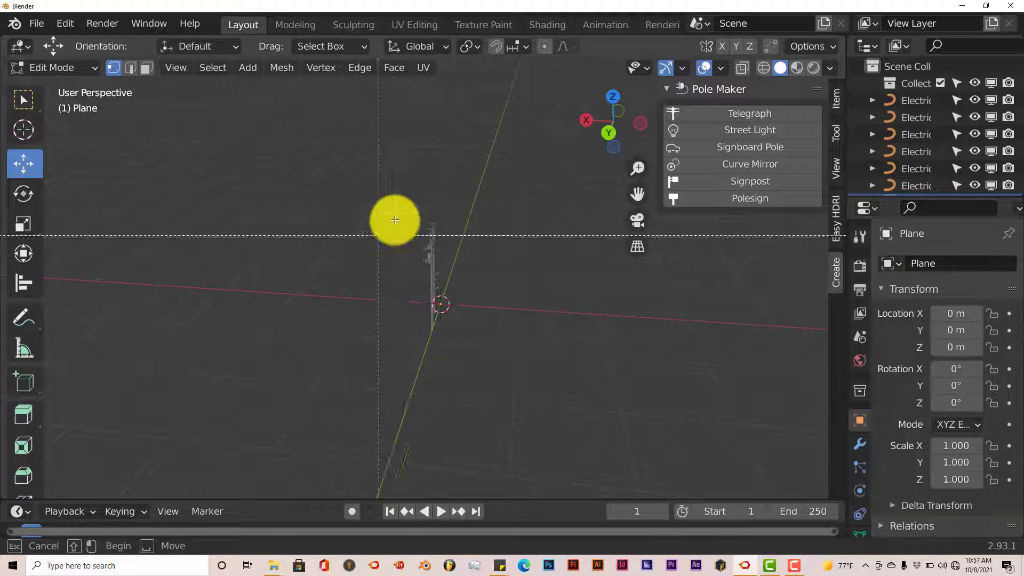
middle_drag(469, 368, 370, 307)
scroll(370, 307, up, 2)
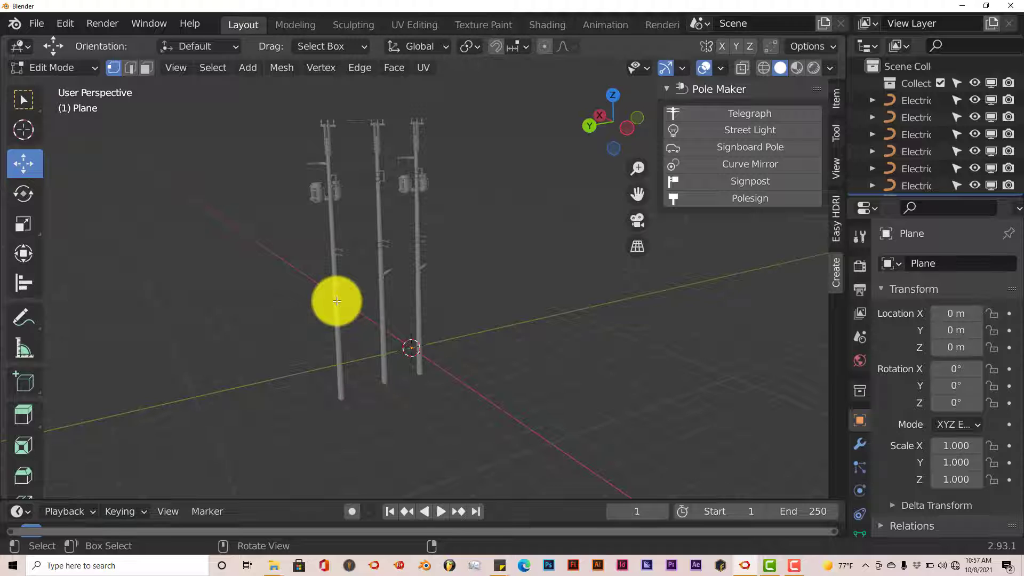
- Return to Object Mode, then select and delete all the objects in the scene
key(Tab)
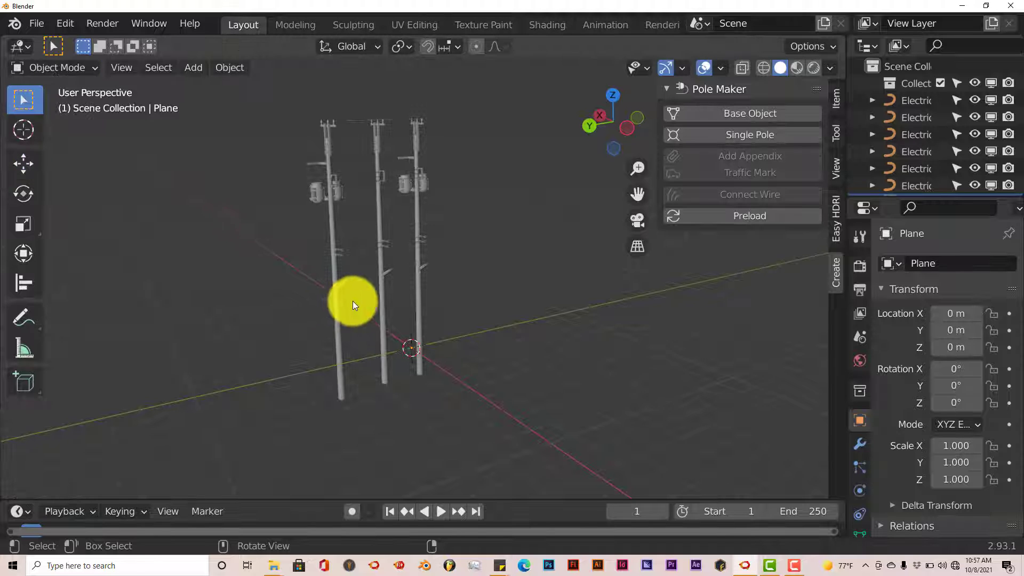
scroll(341, 261, down, 2)
key(a)
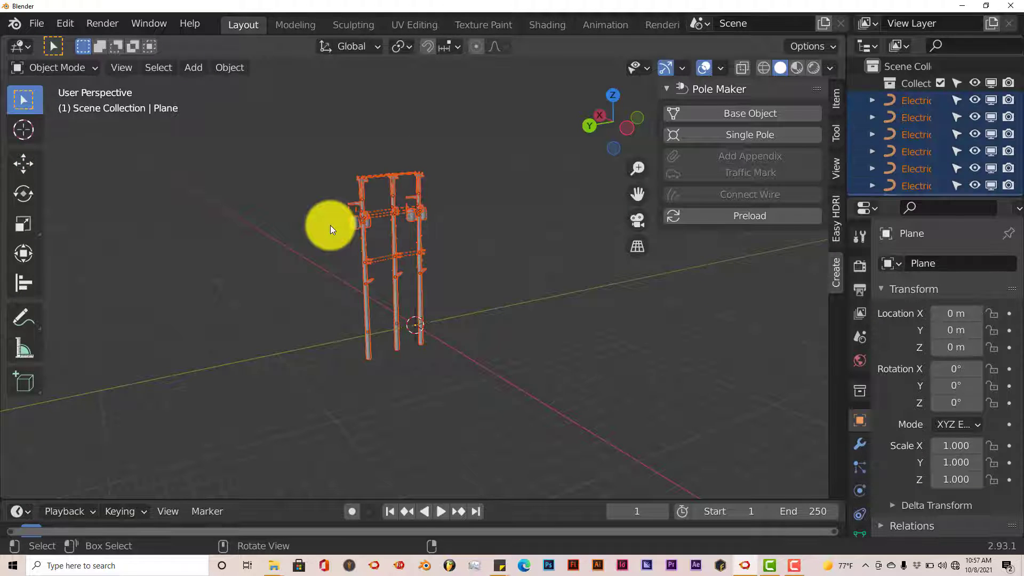
key(Delete)
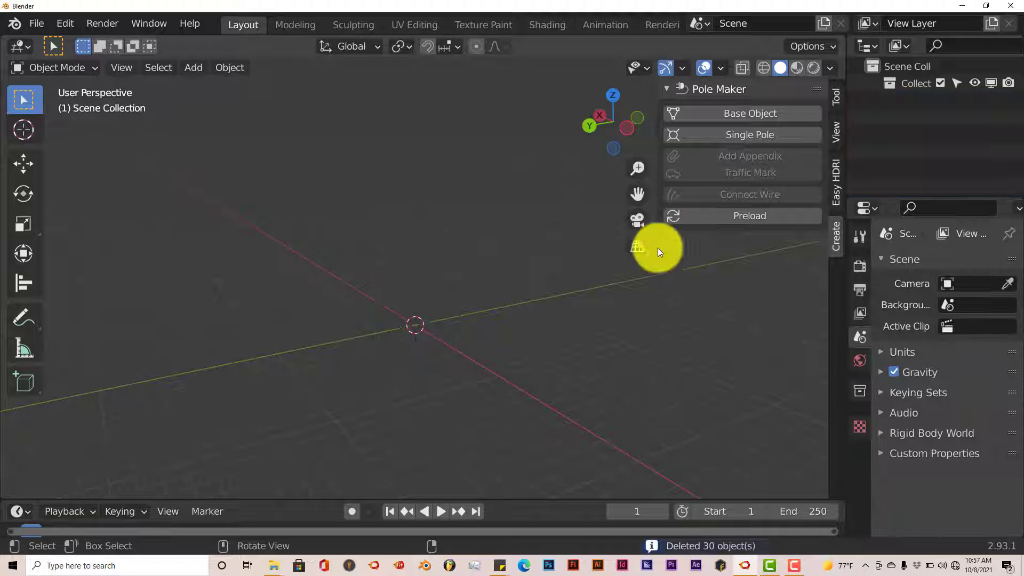
- Add a single pole with Pole Maker and set its Action Type to Street Light
scroll(687, 286, up, 2)
scroll(686, 290, down, 1)
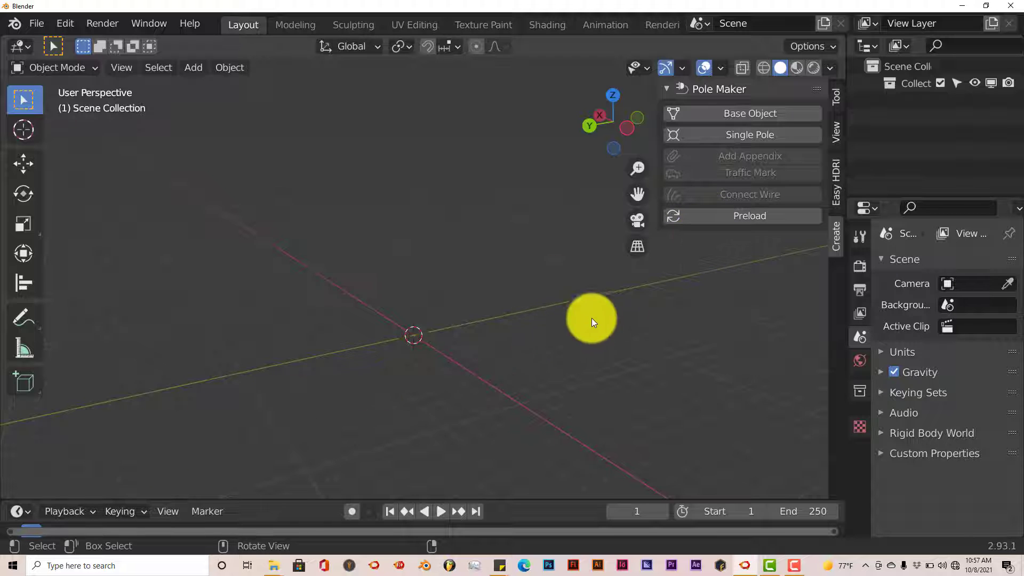
middle_drag(683, 284, 672, 276)
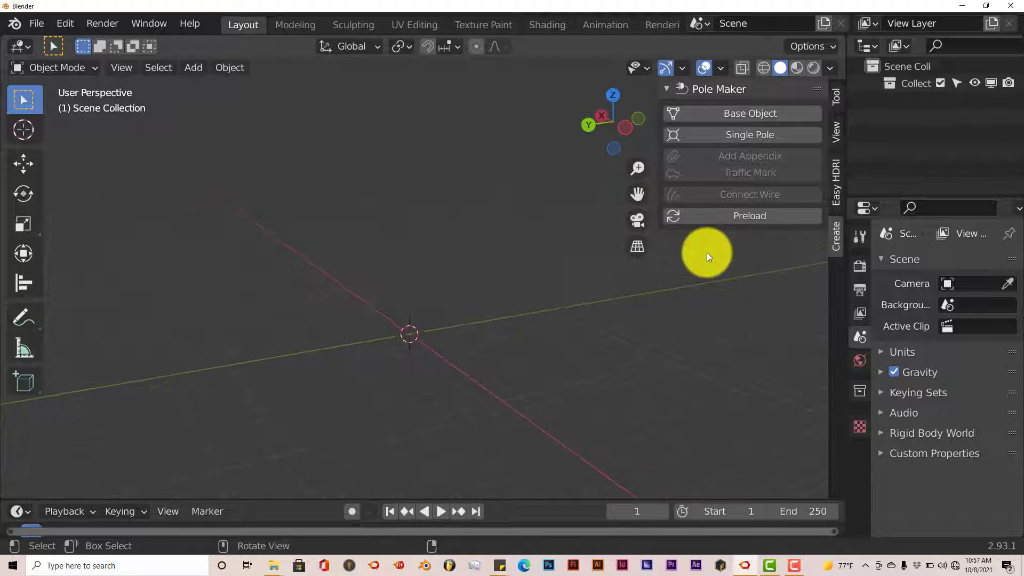
click(718, 136)
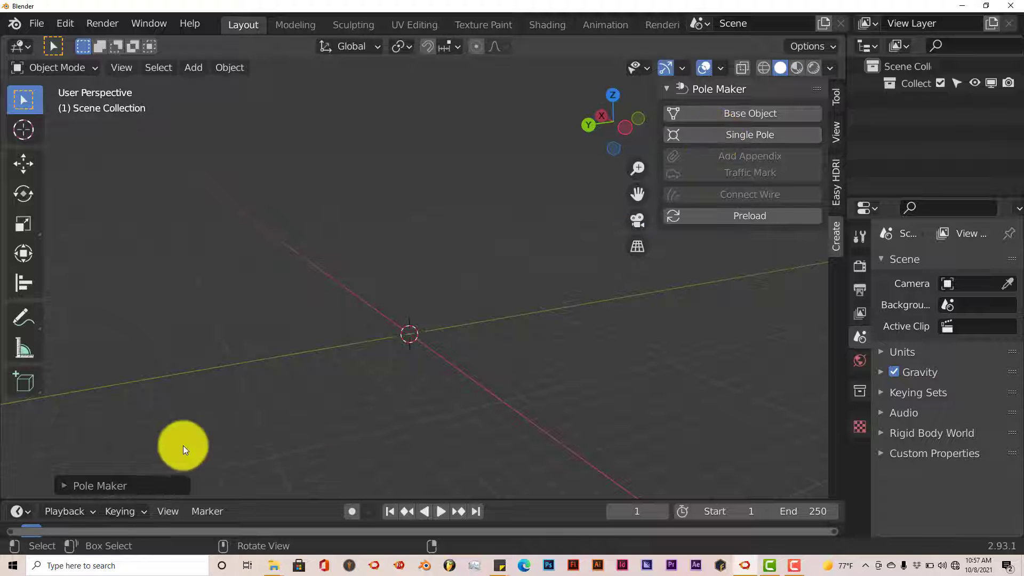
click(68, 481)
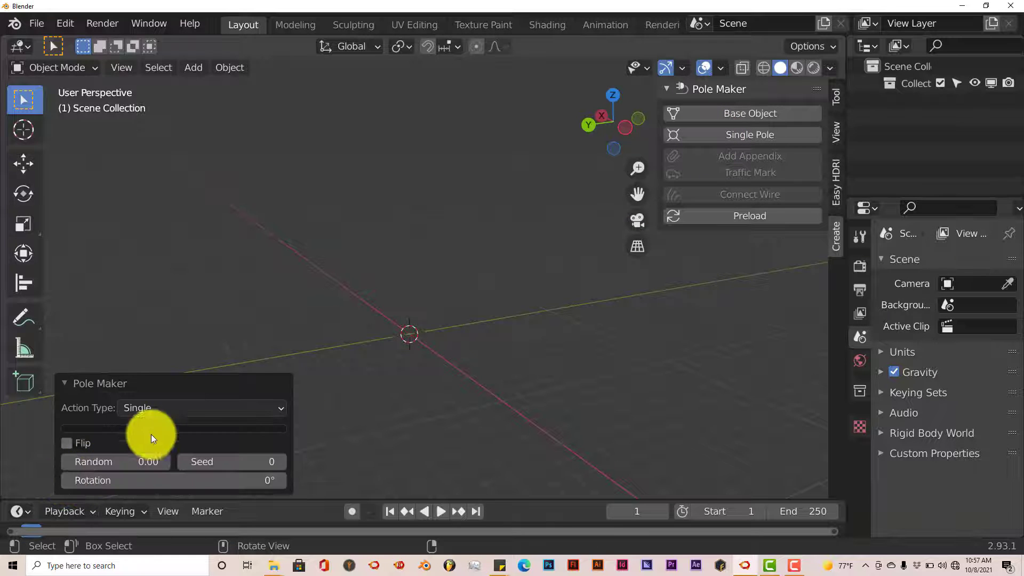
click(270, 406)
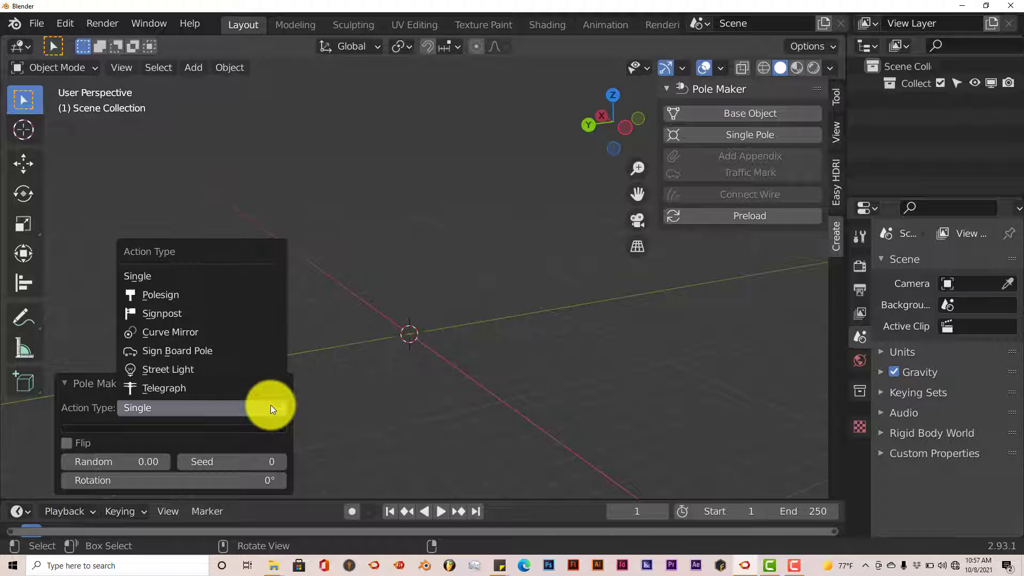
click(195, 373)
middle_drag(312, 371, 299, 430)
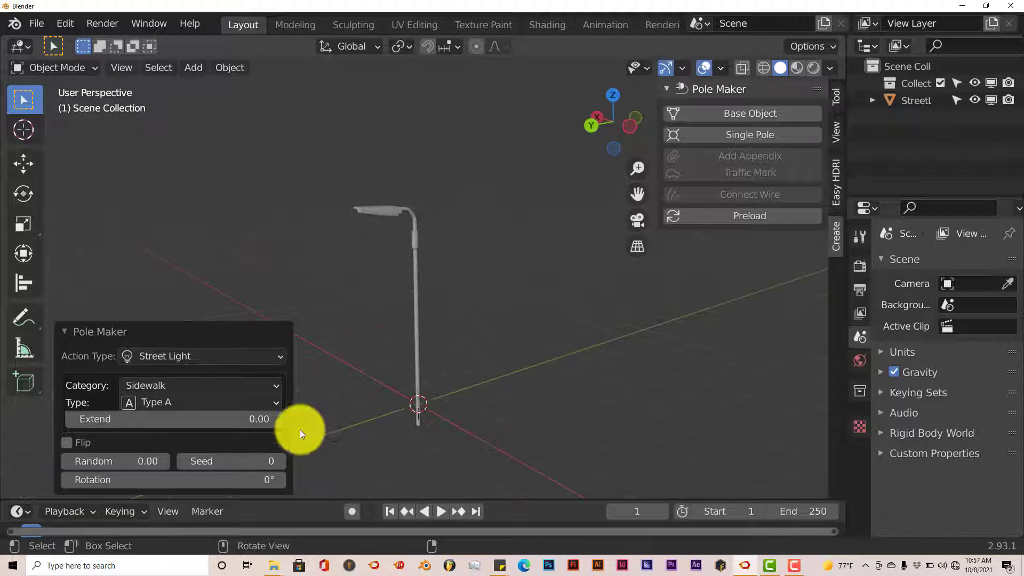
- Check the street light's Type A option and set its Category to Driveway
click(248, 403)
click(233, 424)
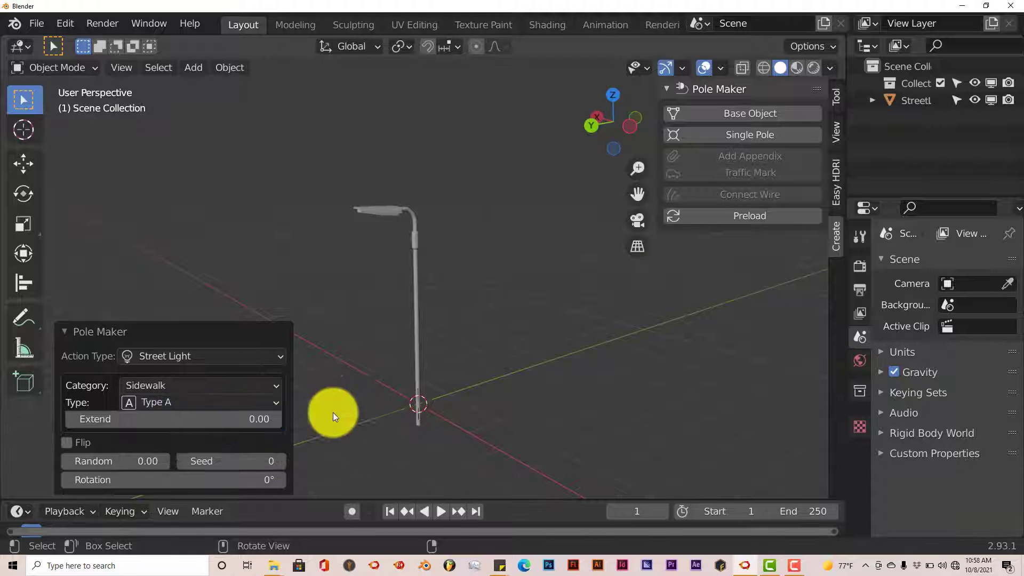
click(274, 389)
click(244, 424)
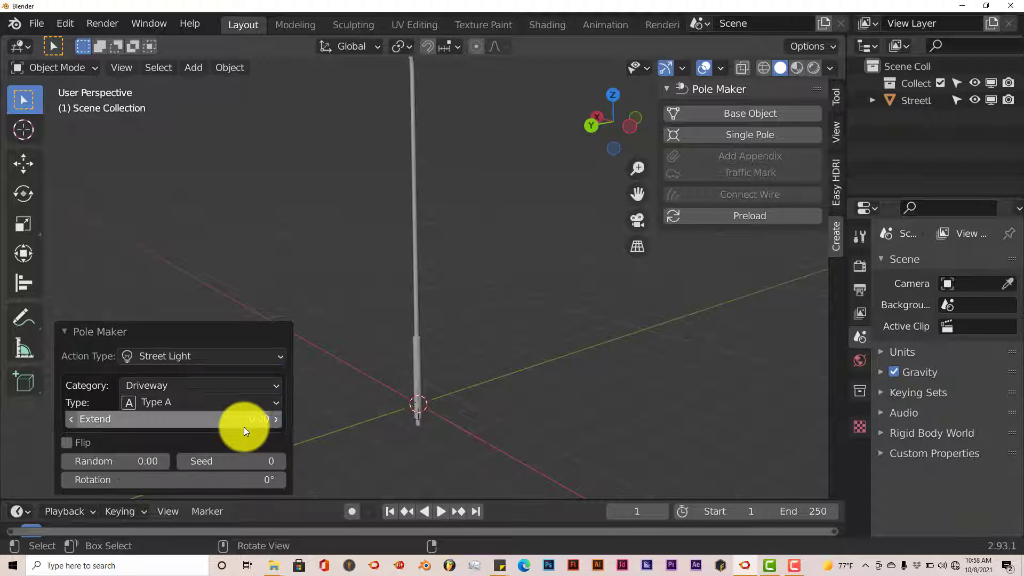
scroll(439, 337, down, 2)
middle_drag(440, 338, 460, 348)
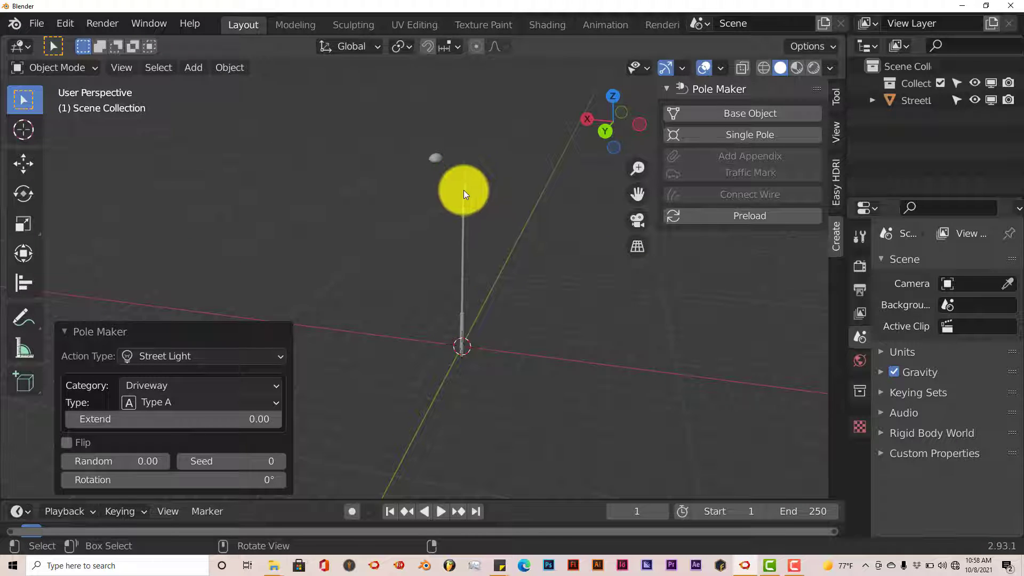
middle_drag(453, 268, 448, 259)
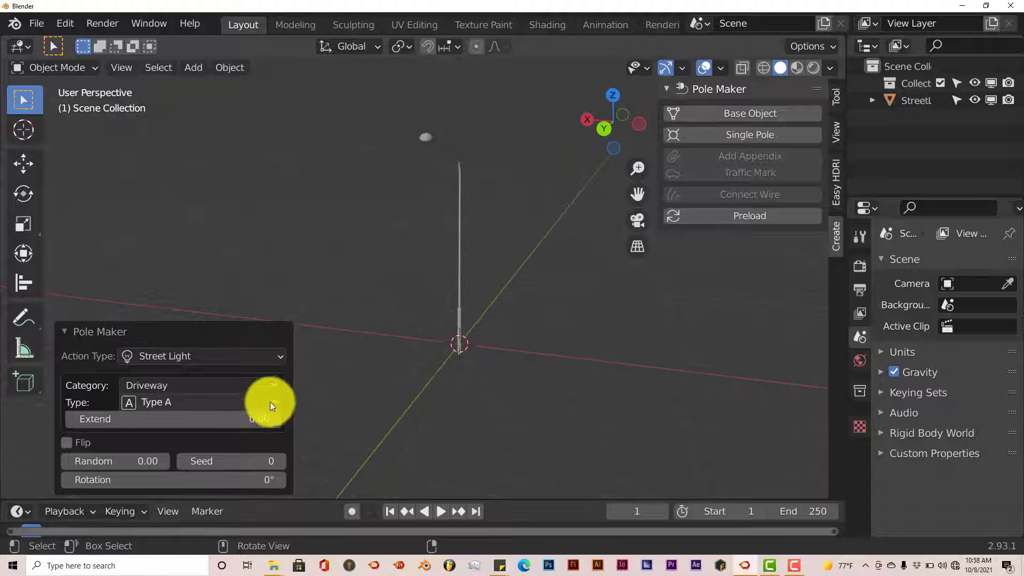
- Set the street light's Category to Park and view the lamp up close
click(269, 385)
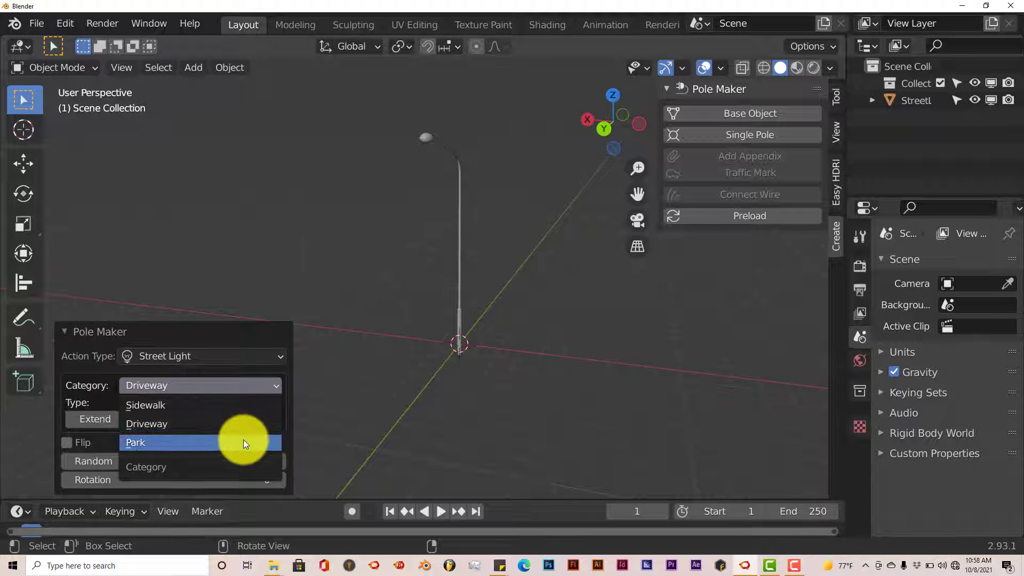
click(244, 440)
middle_drag(440, 356, 505, 341)
scroll(482, 322, up, 5)
scroll(474, 323, down, 4)
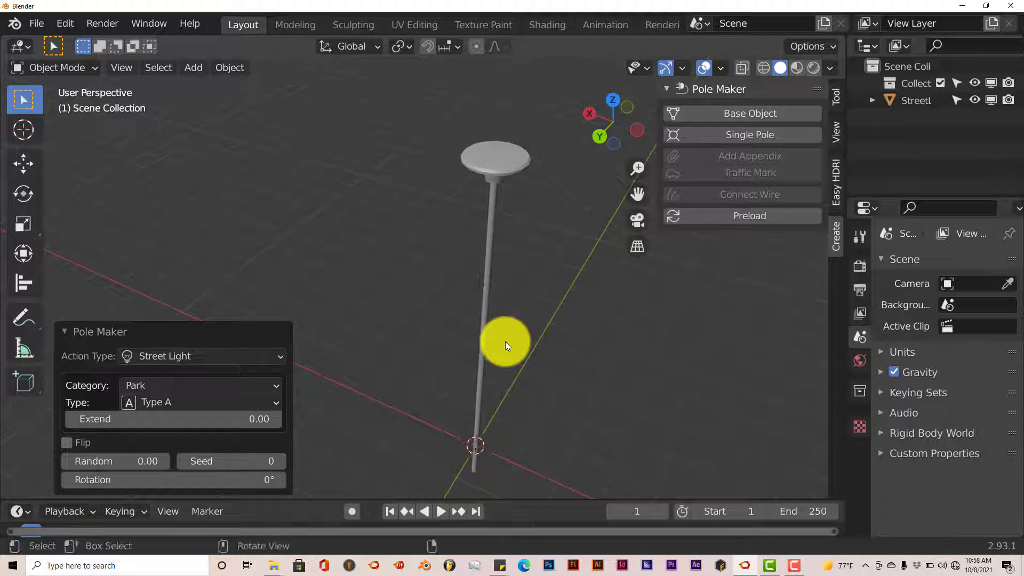
- Change the pole's Action Type from Street Light to Polesign and view the sign from the front
click(171, 356)
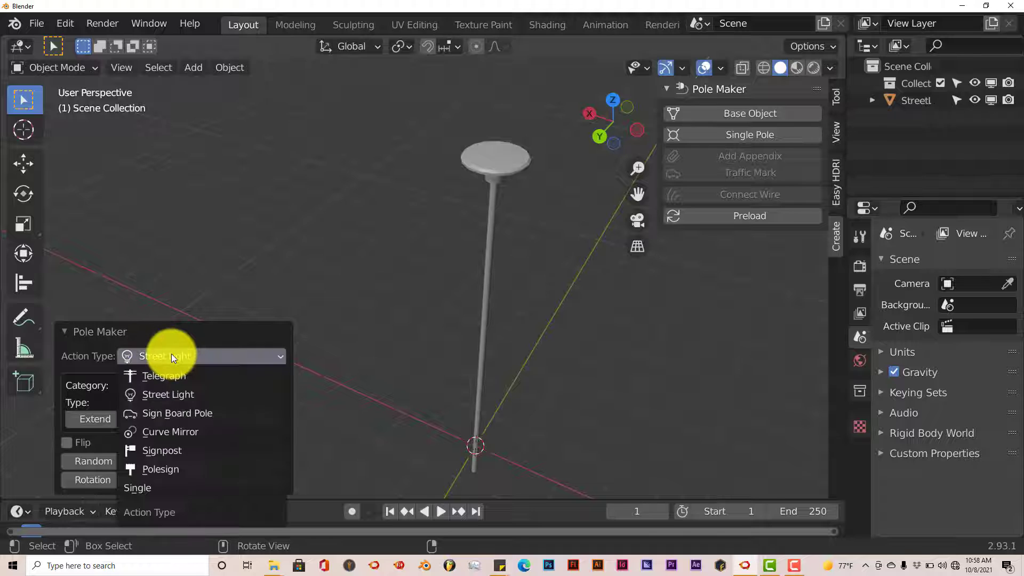
click(179, 469)
middle_drag(454, 422, 635, 384)
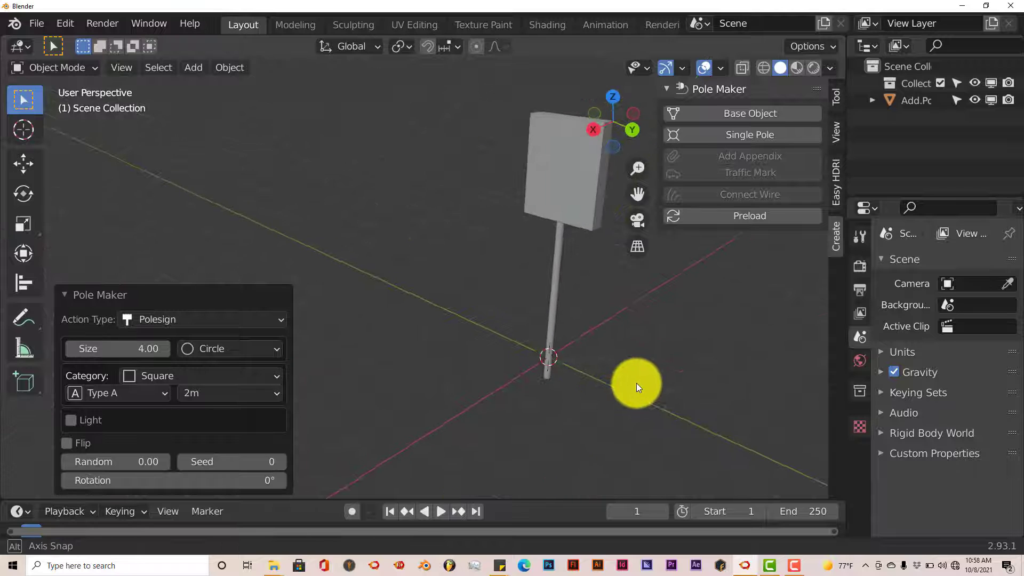
middle_drag(574, 394, 604, 389)
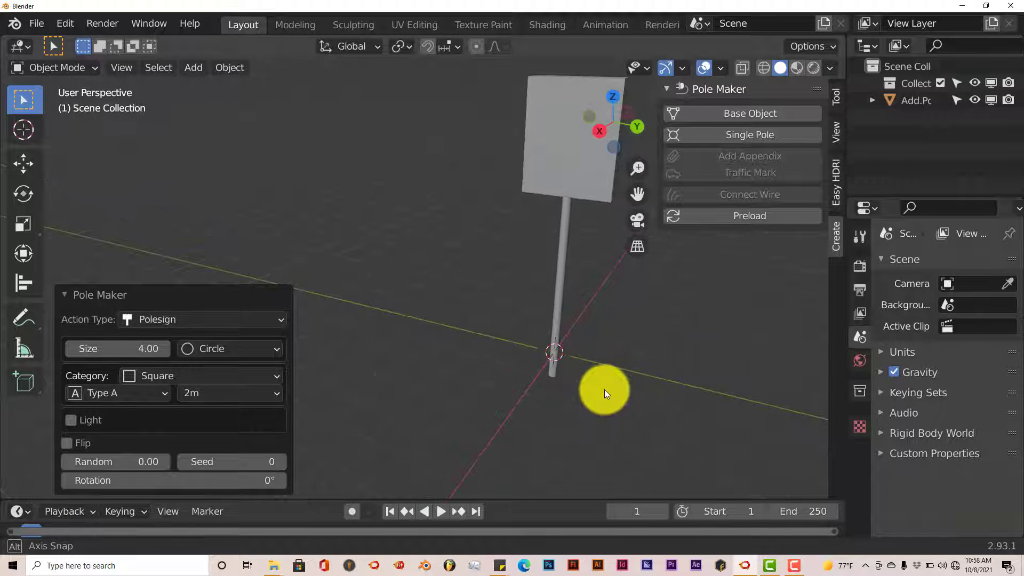
- Keep the pole sign's PoleType as Circle and set its Category to Circle for a round sign board
click(265, 319)
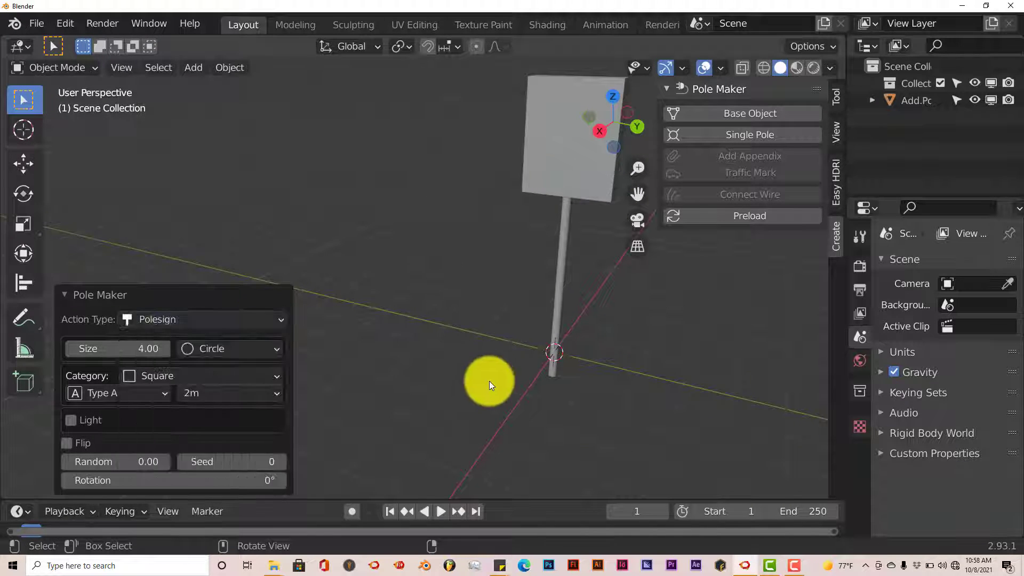
click(268, 350)
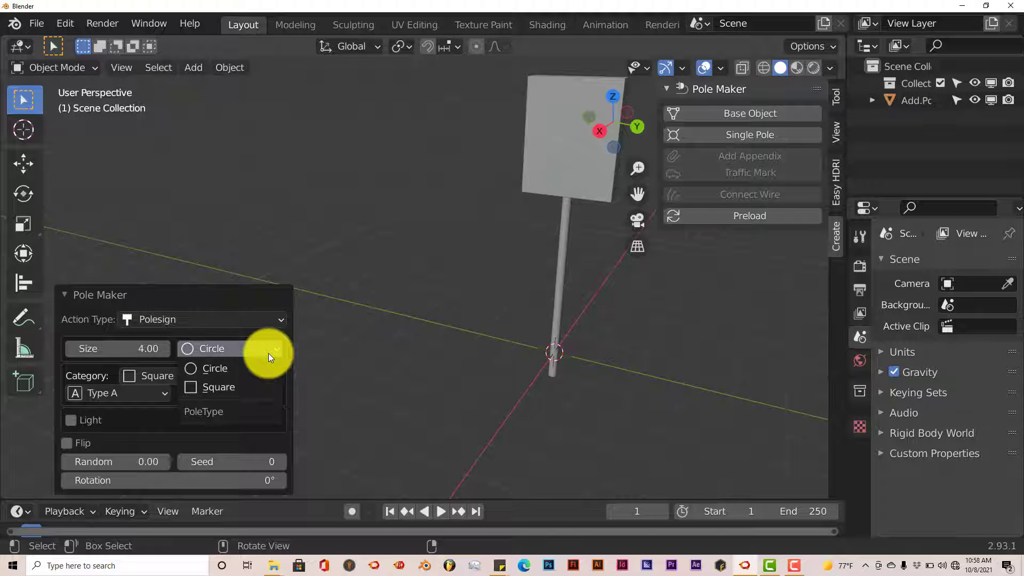
click(257, 366)
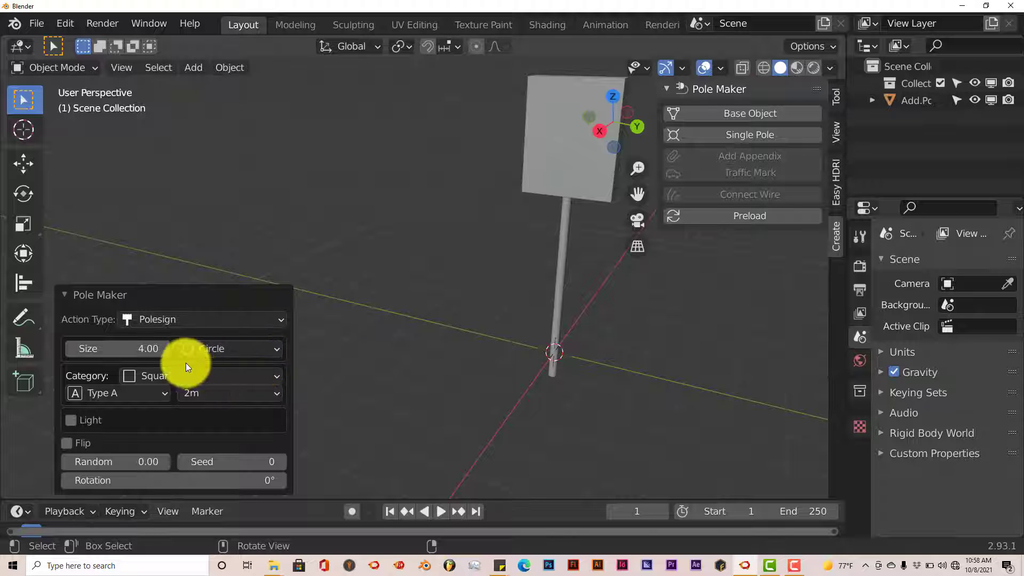
click(163, 374)
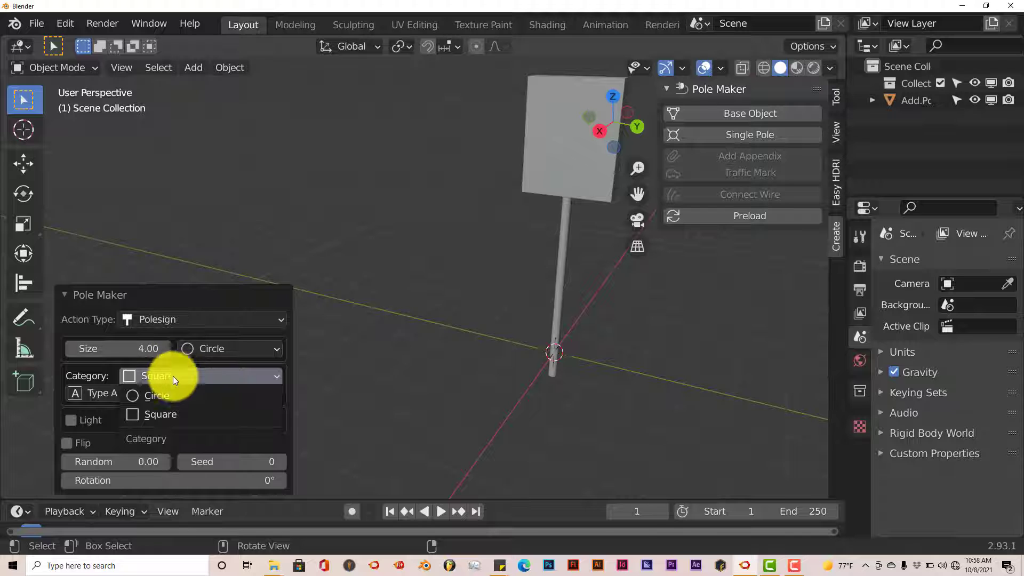
click(174, 397)
middle_drag(459, 357, 583, 174)
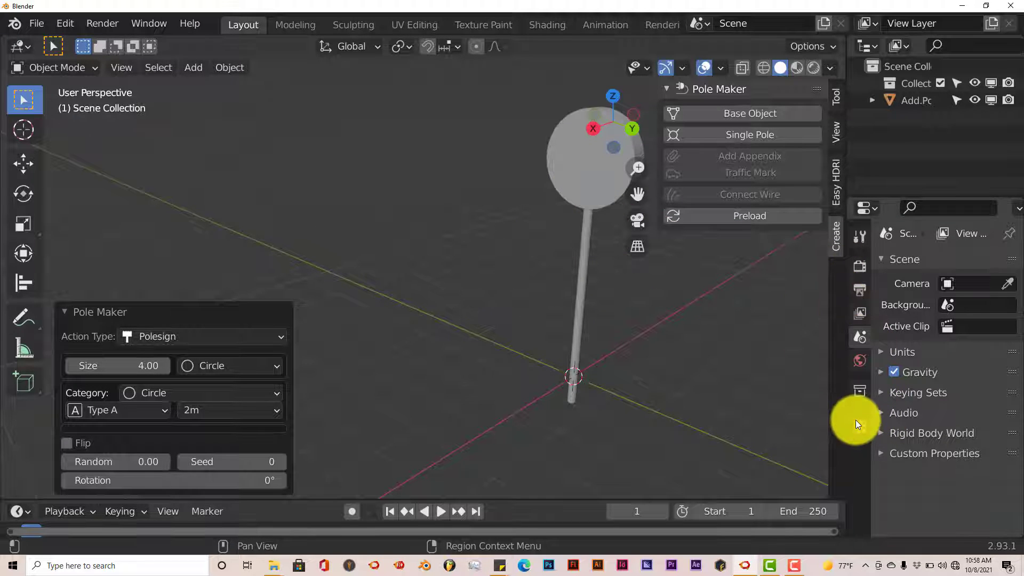
- Examine the material slots of the round sign board and of its pole
click(596, 194)
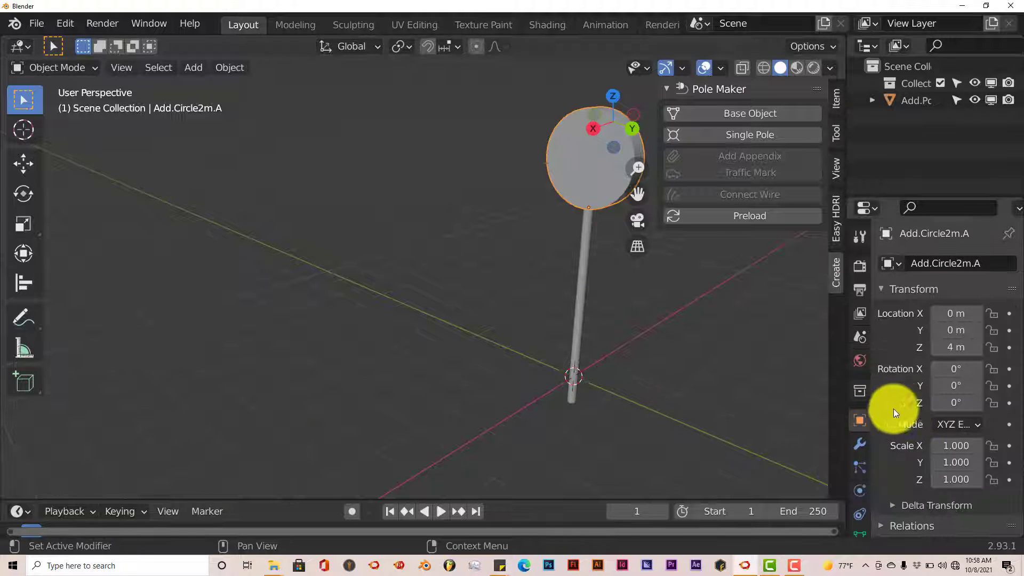
scroll(852, 406, down, 3)
click(857, 480)
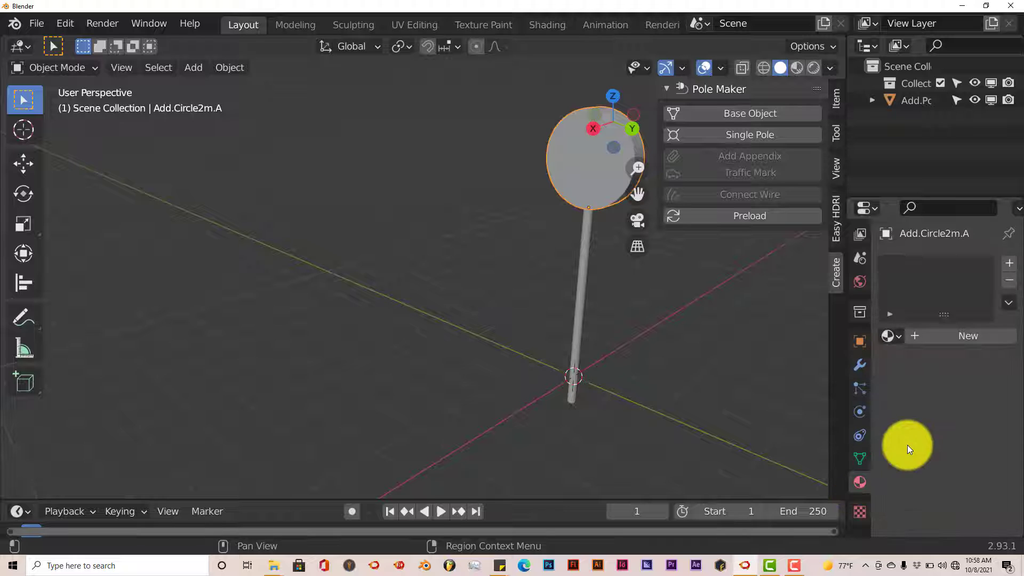
click(585, 274)
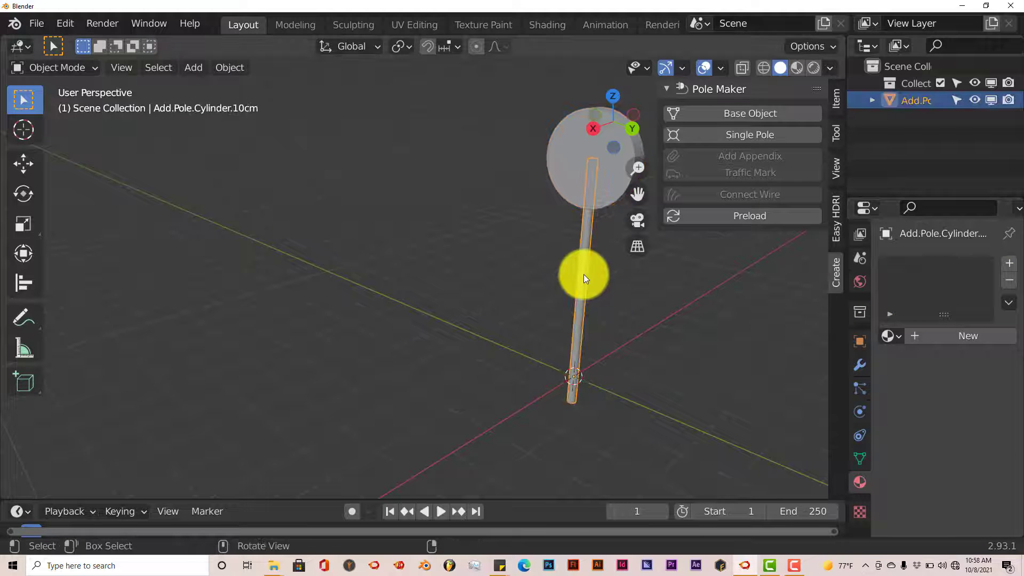
middle_drag(606, 294, 515, 306)
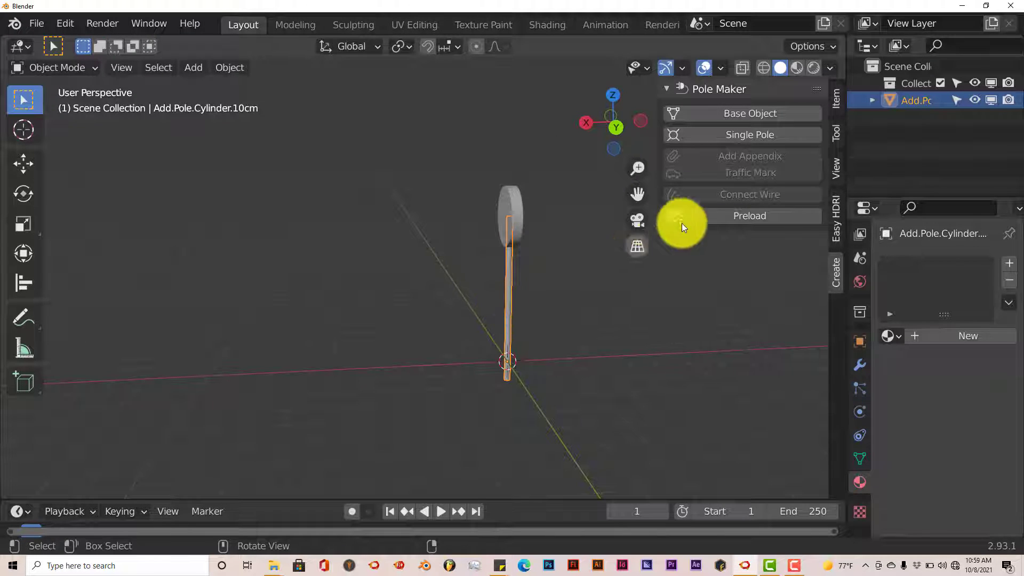
- Select the round sign board together with its pole and delete both objects
click(500, 252)
shift+click(499, 251)
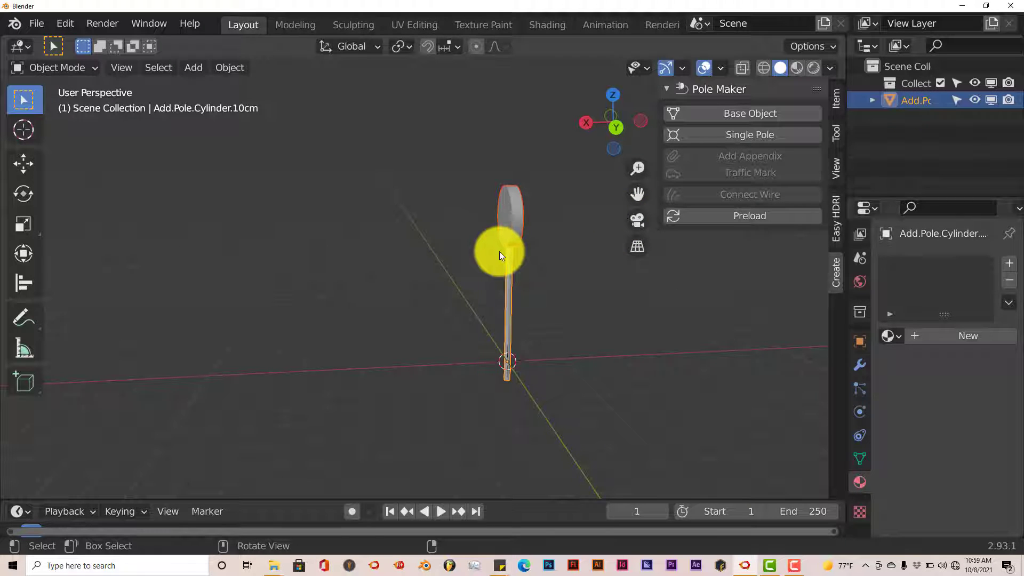
key(Delete)
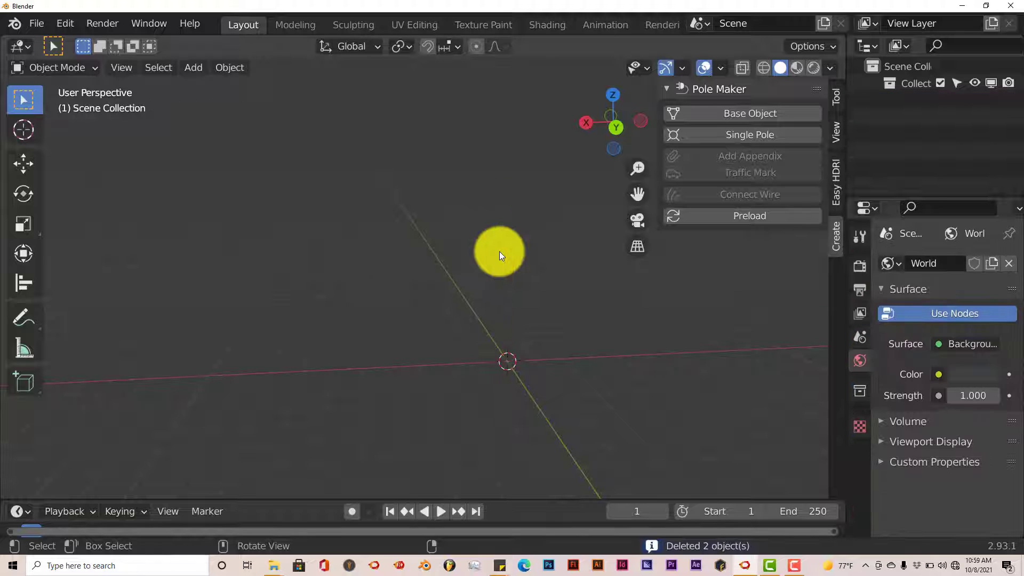
- Add a Pole Maker base object along X, then a single pole with its Action Type set to Signpost
click(699, 114)
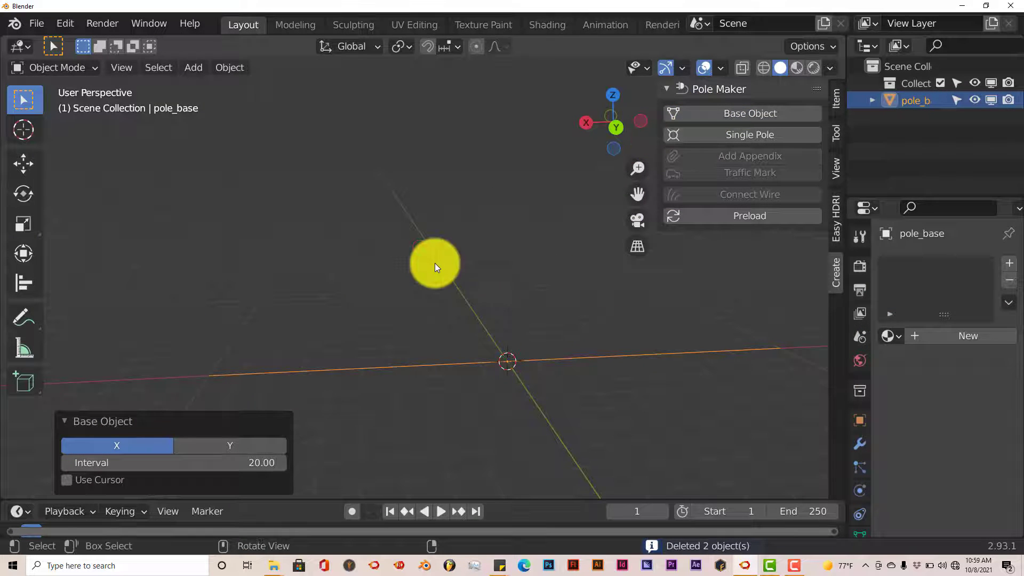
click(736, 136)
click(193, 412)
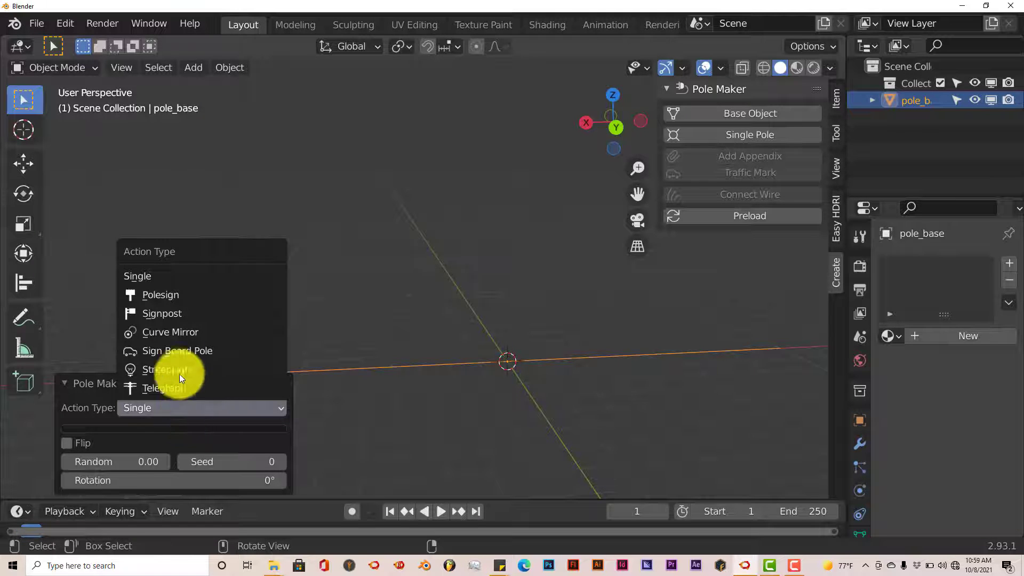
click(178, 314)
middle_drag(462, 371, 480, 358)
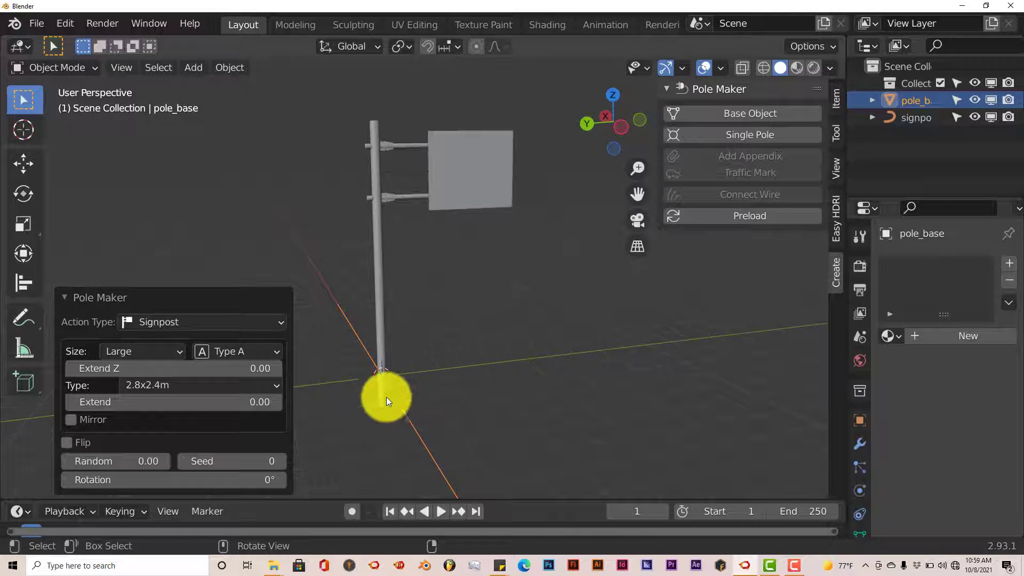
- Set the signpost's Size to Small and view the resulting post
click(274, 317)
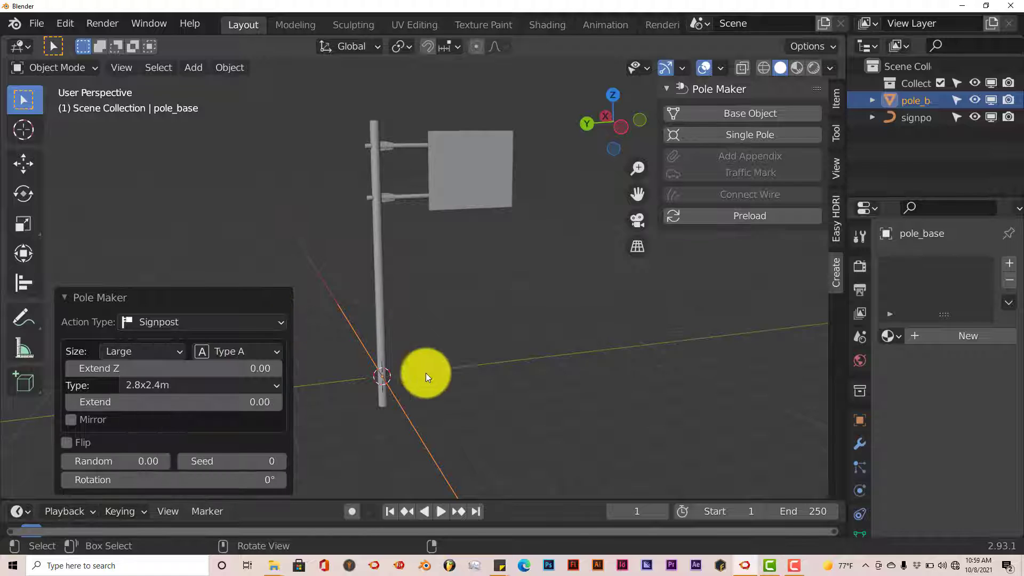
click(164, 353)
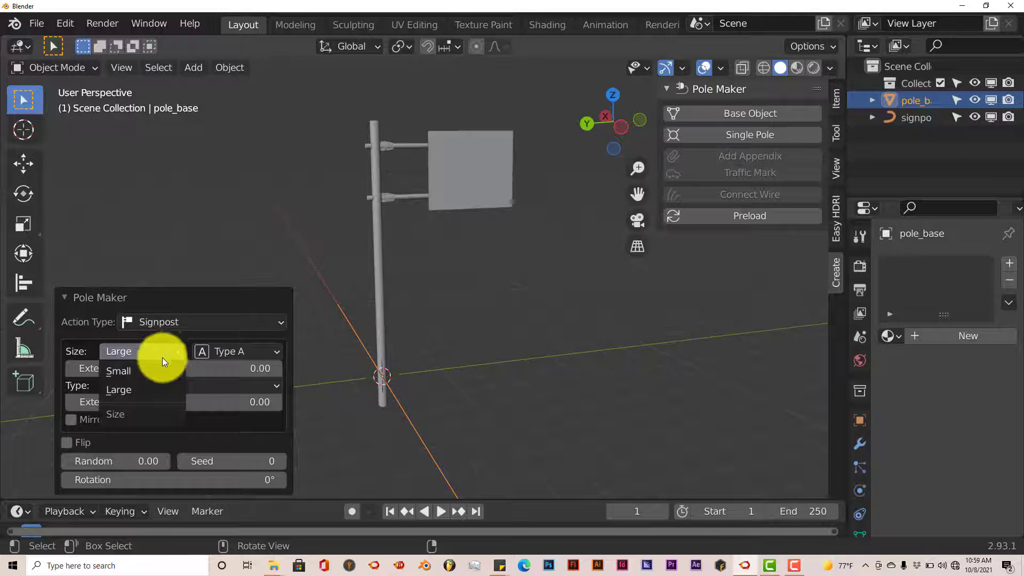
click(159, 373)
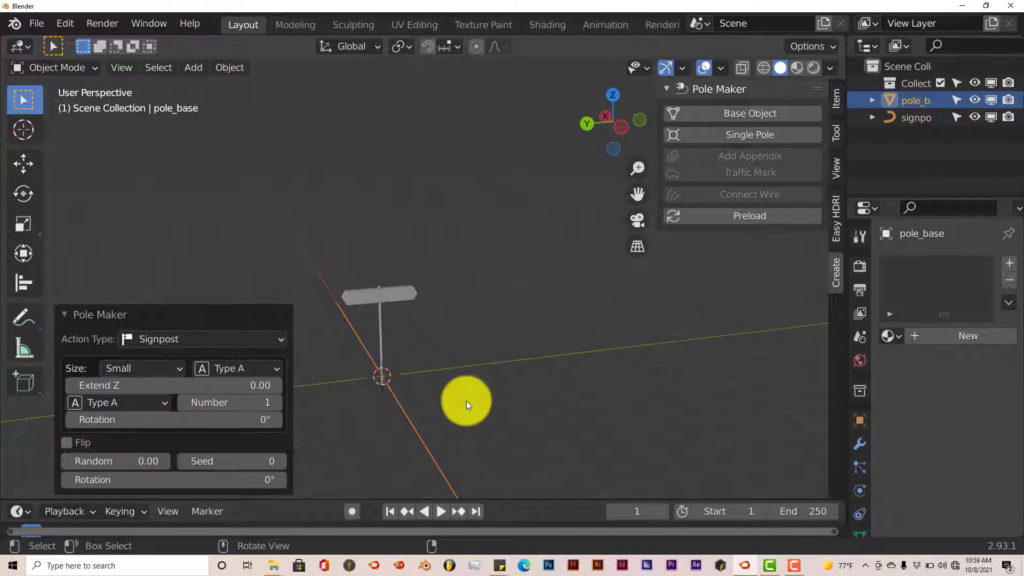
scroll(455, 374, up, 3)
middle_drag(456, 374, 409, 376)
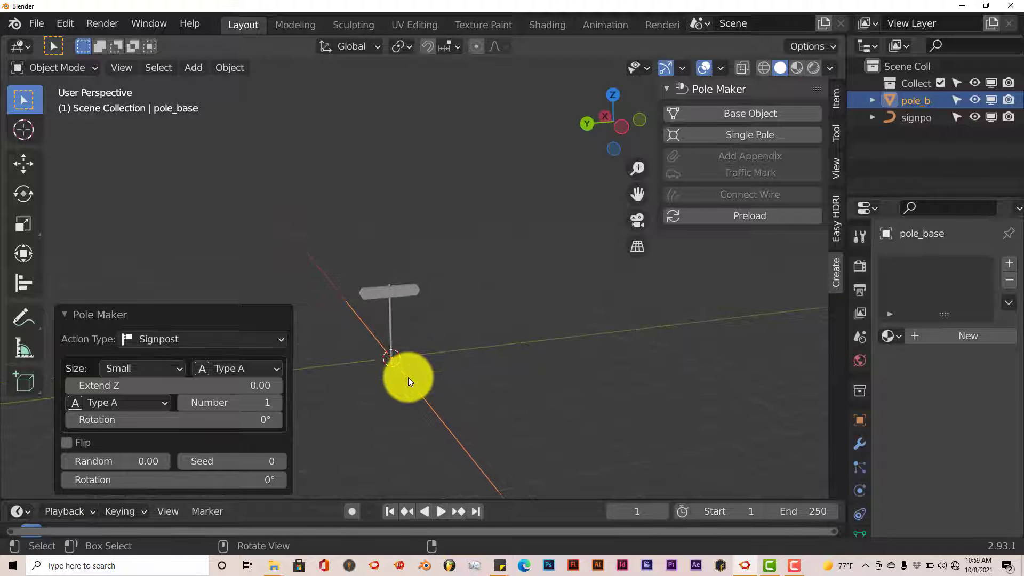